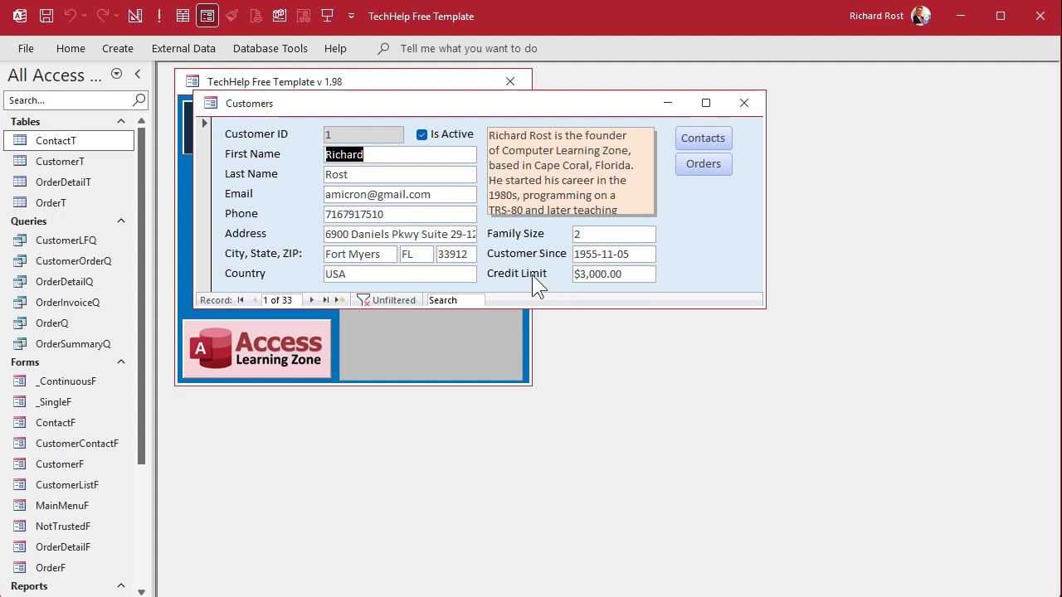
- Check the customer's $370.00 order, then close the Orders and Customers forms
{"action": "left_click", "coordinate": [701, 165]}
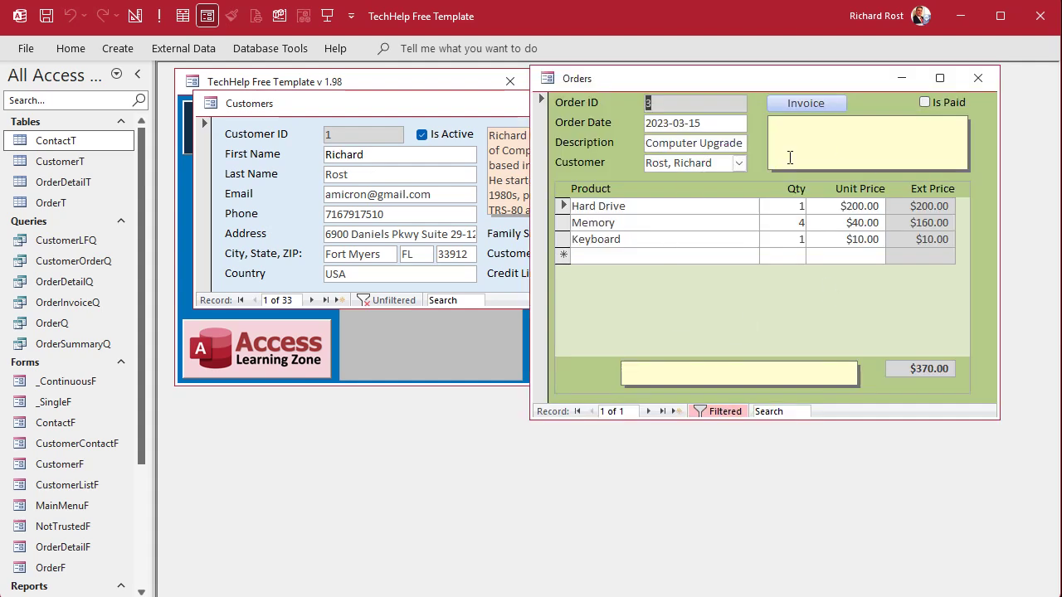
{"action": "left_click", "coordinate": [978, 79]}
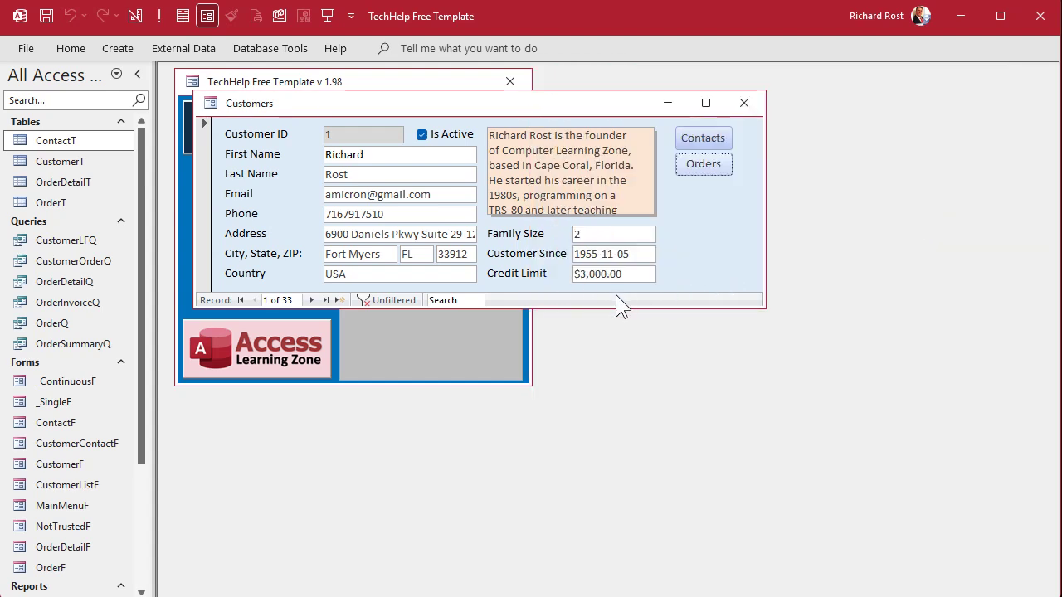
{"action": "key", "text": "ctrl+w"}
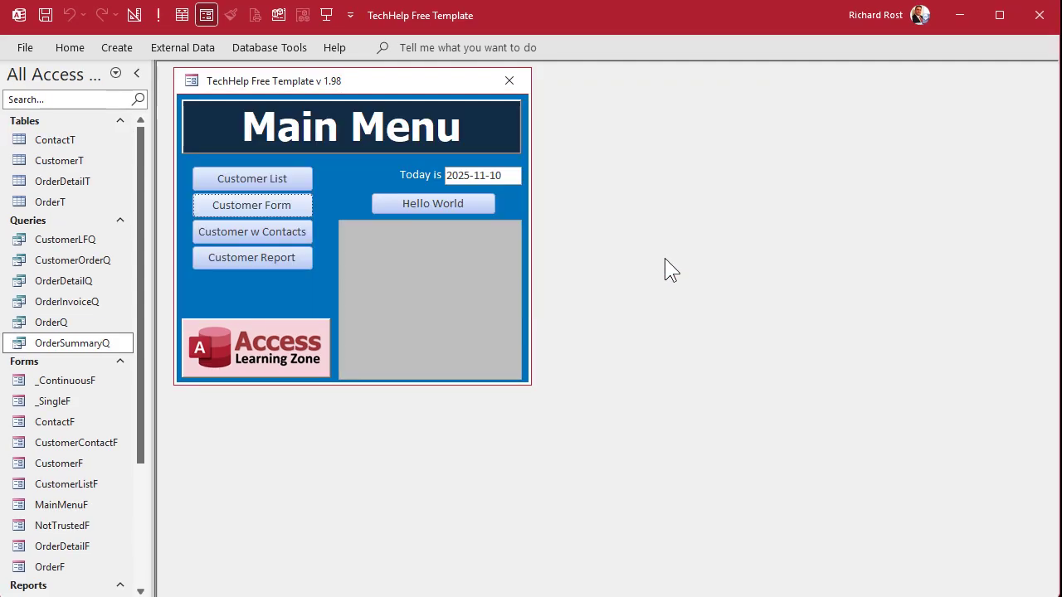
- Reopen the Customers form, check this customer's orders, and advance to the next record
{"action": "left_click", "coordinate": [259, 207]}
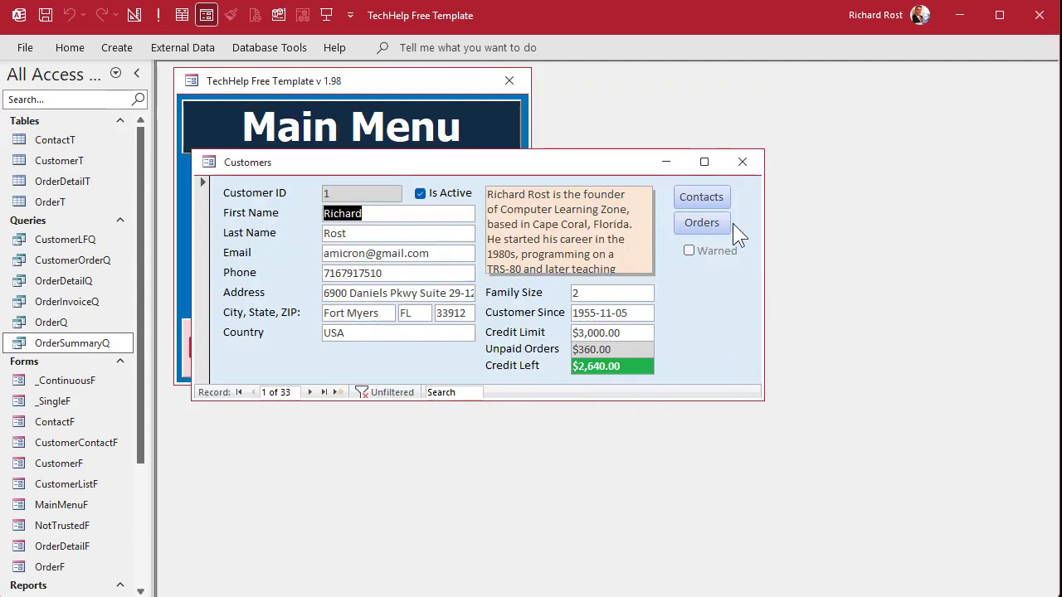
{"action": "left_click", "coordinate": [707, 223]}
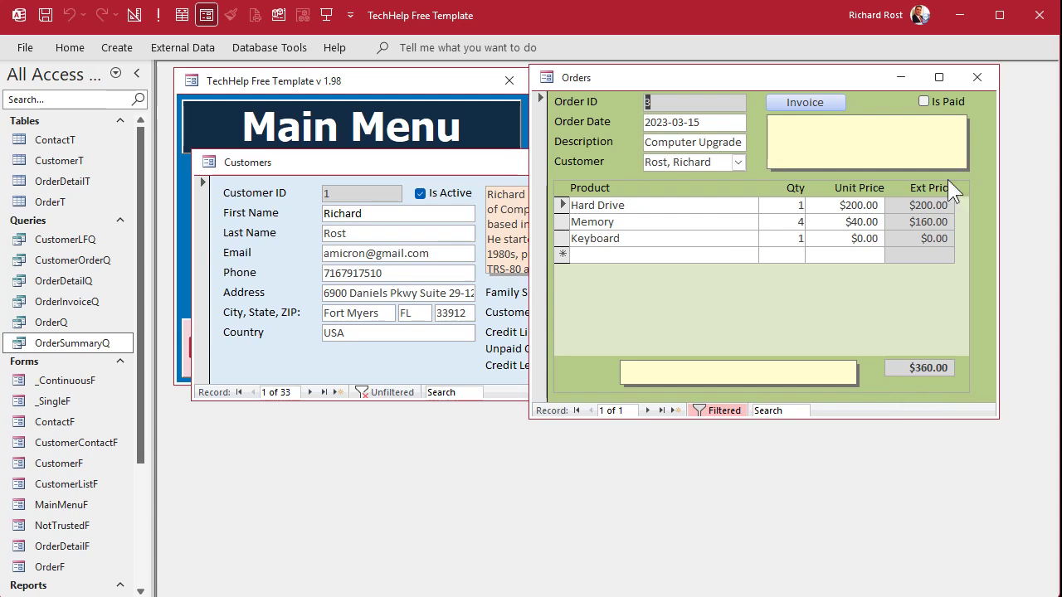
{"action": "left_click", "coordinate": [976, 78]}
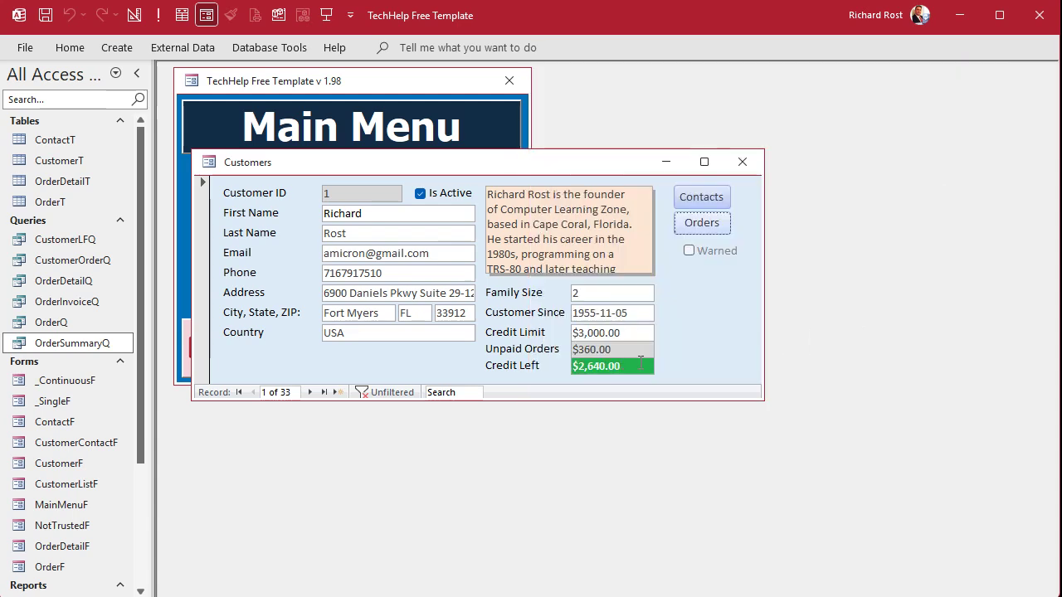
{"action": "left_click", "coordinate": [307, 392]}
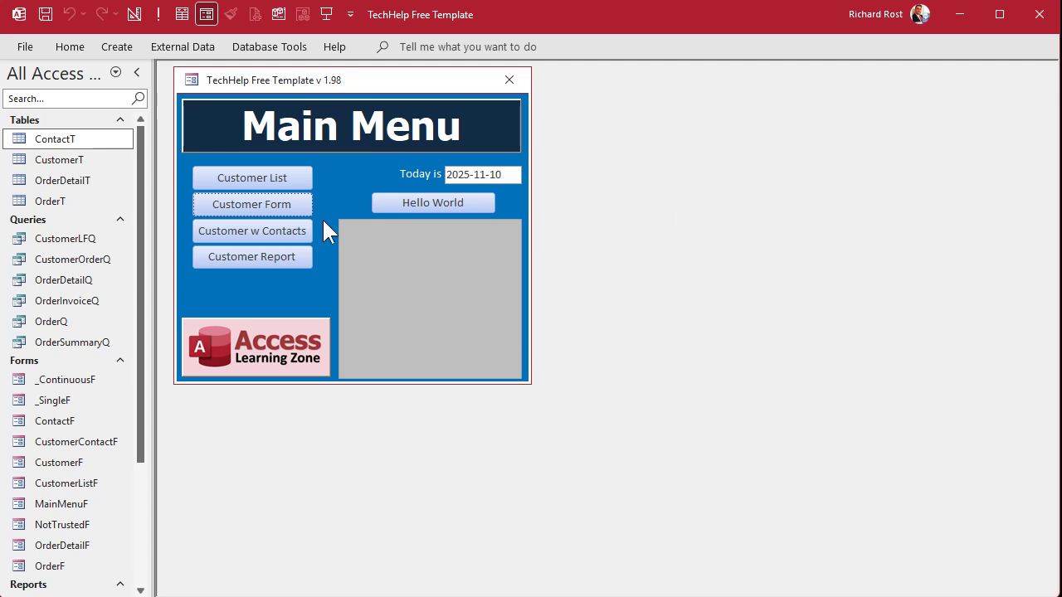
- Open the Customers form and view this customer's Orders list, then close it
{"action": "left_click", "coordinate": [277, 200]}
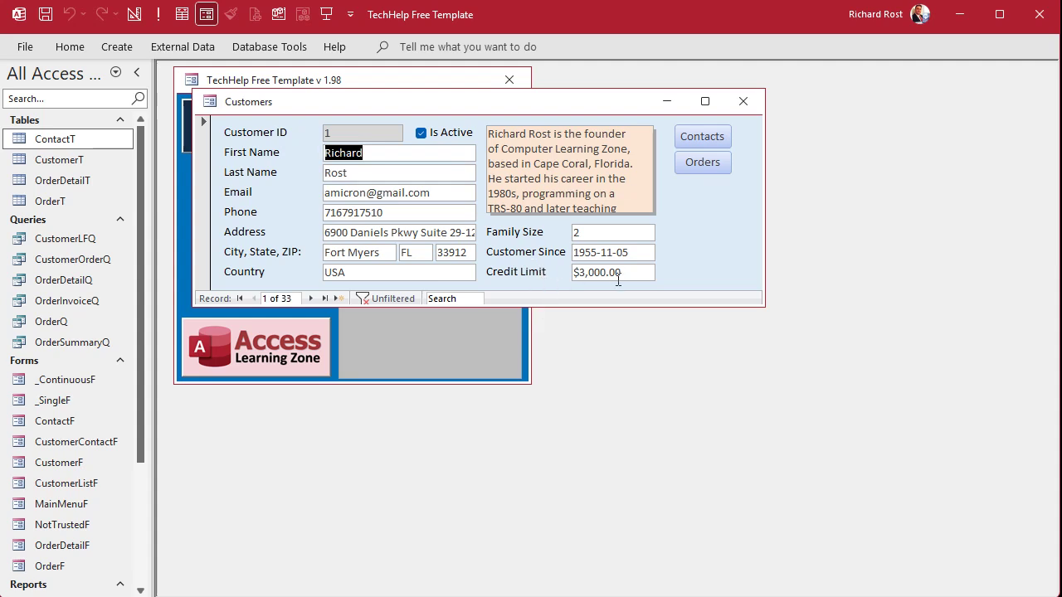
{"action": "left_click", "coordinate": [706, 169]}
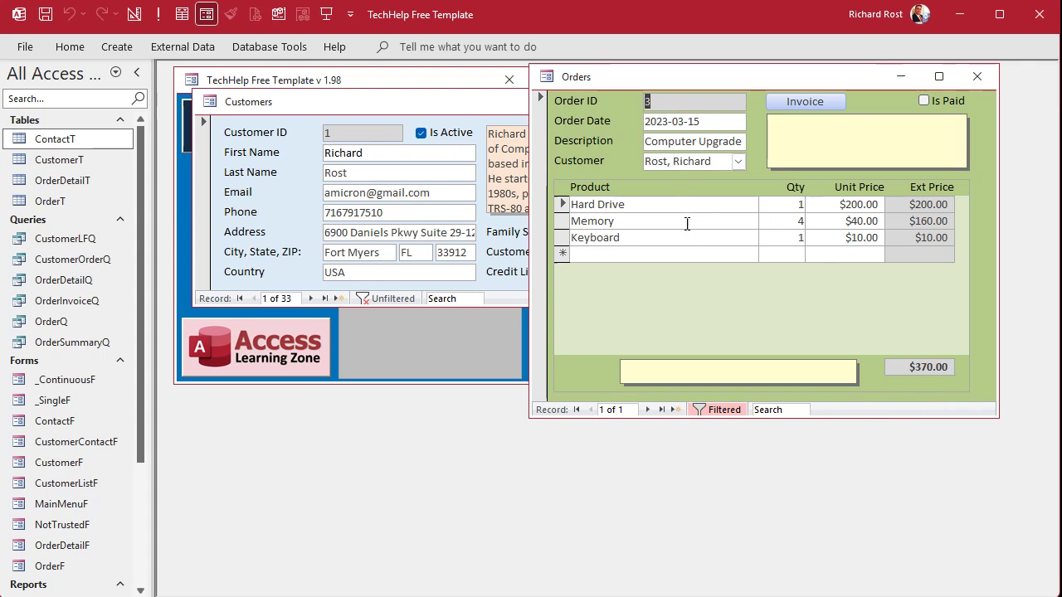
{"action": "left_click", "coordinate": [977, 76]}
{"action": "double_click", "coordinate": [53, 342]}
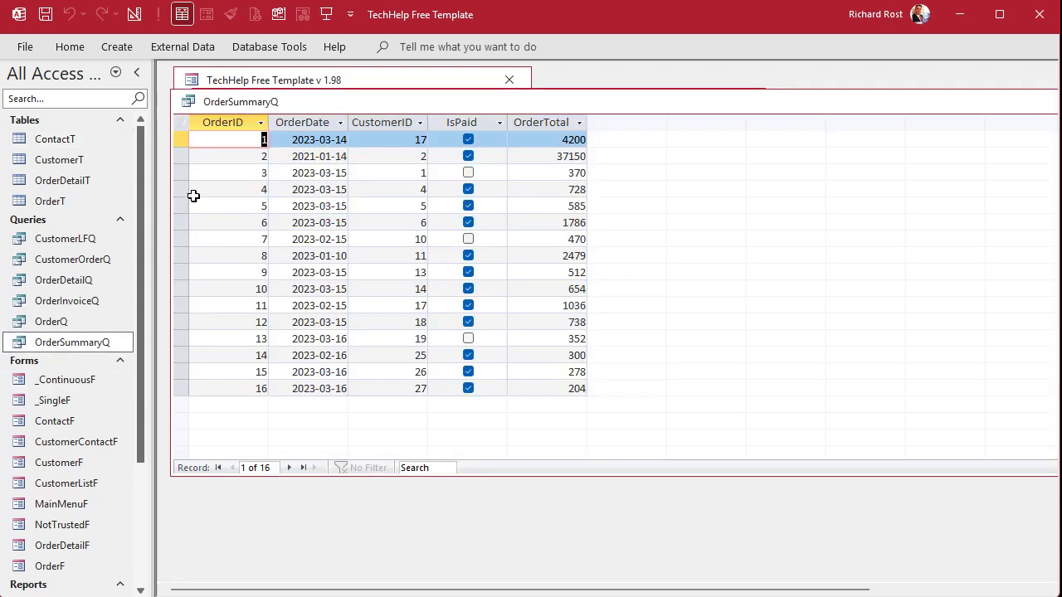
{"action": "left_click", "coordinate": [185, 139]}
{"action": "left_click", "coordinate": [184, 156]}
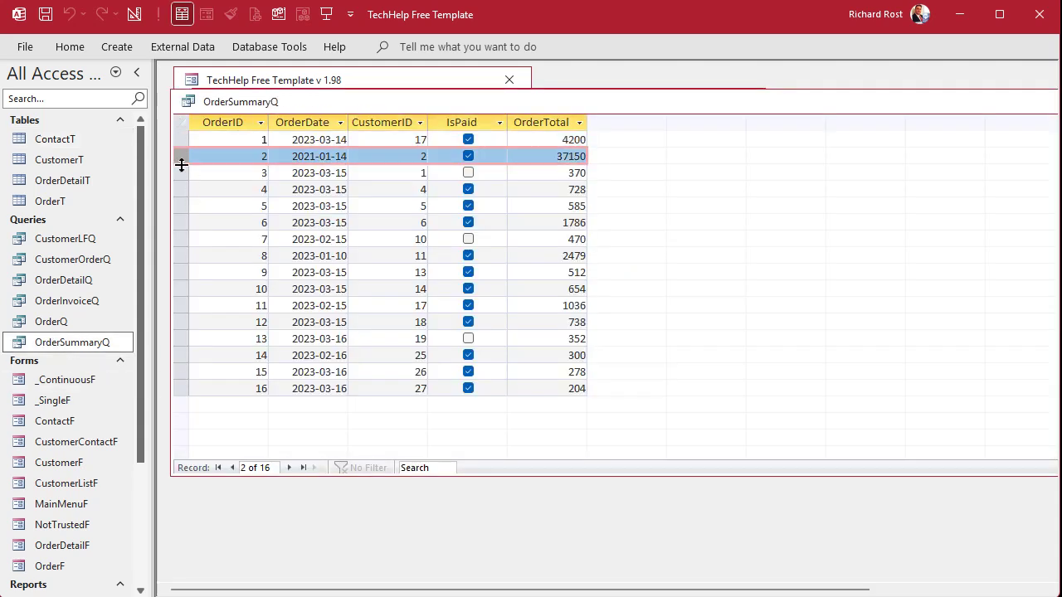
{"action": "left_click", "coordinate": [184, 172]}
{"action": "left_click", "coordinate": [184, 189]}
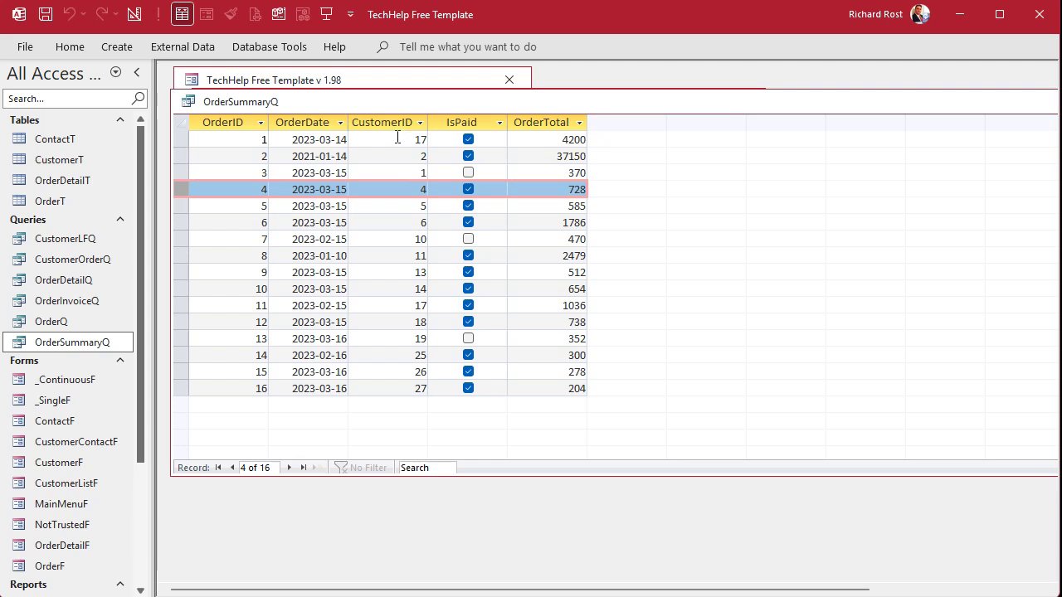
{"action": "left_click", "coordinate": [552, 122]}
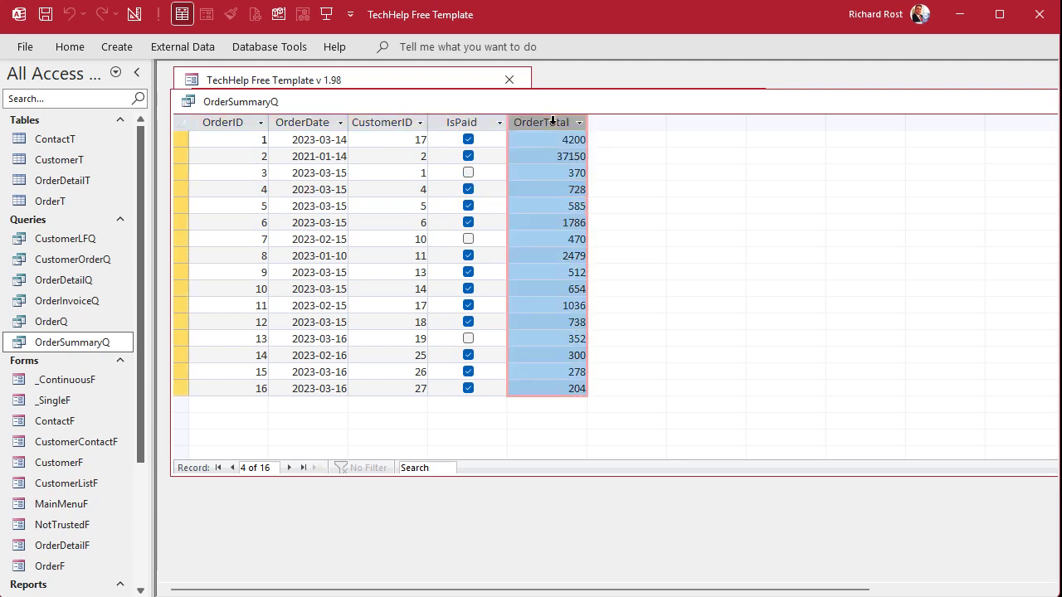
{"action": "left_click", "coordinate": [381, 123]}
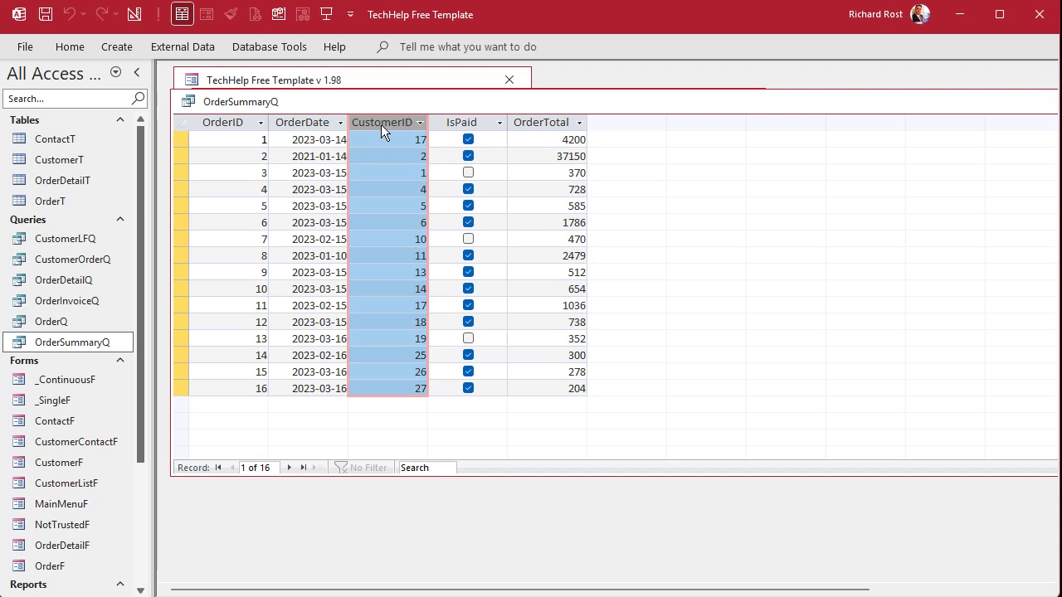
{"action": "left_click", "coordinate": [456, 123]}
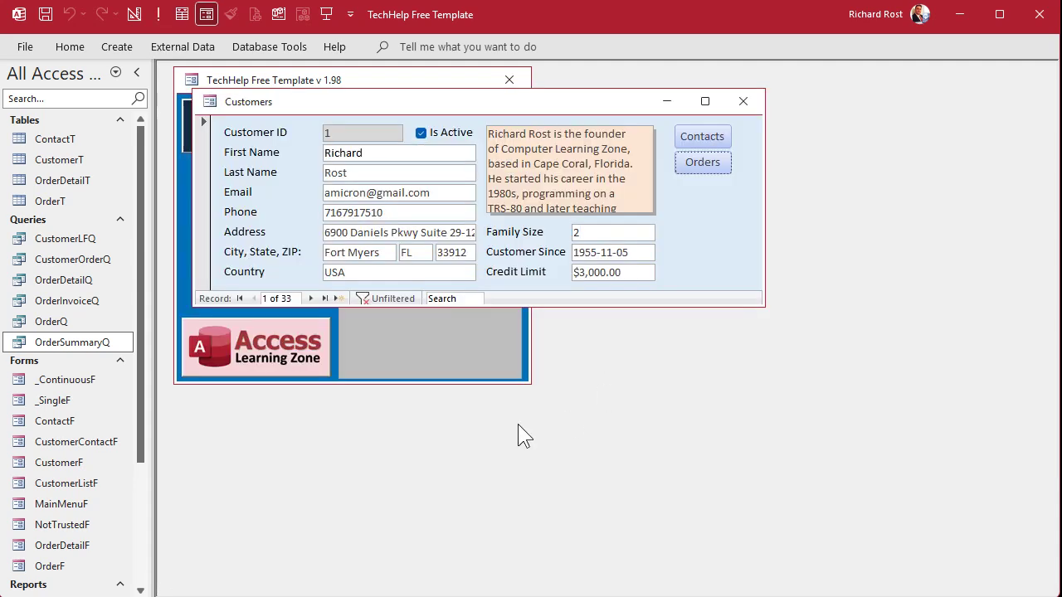
- Open OrderSummaryQ in Design View, select the summed OrderTotal field, and view its 16 rows
{"action": "right_click", "coordinate": [79, 343]}
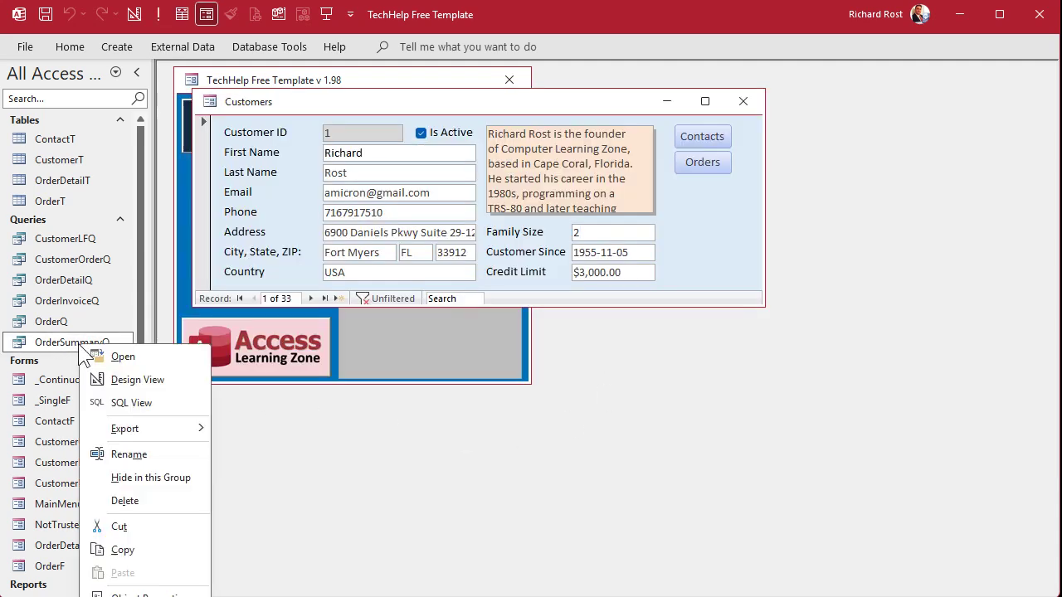
{"action": "left_click", "coordinate": [138, 379]}
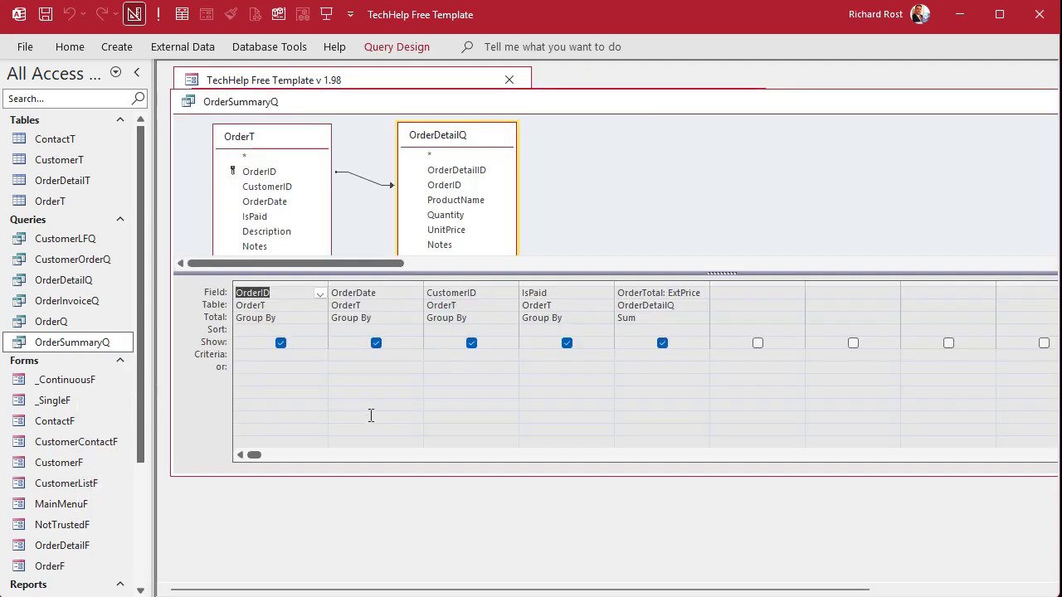
{"action": "left_click", "coordinate": [705, 158]}
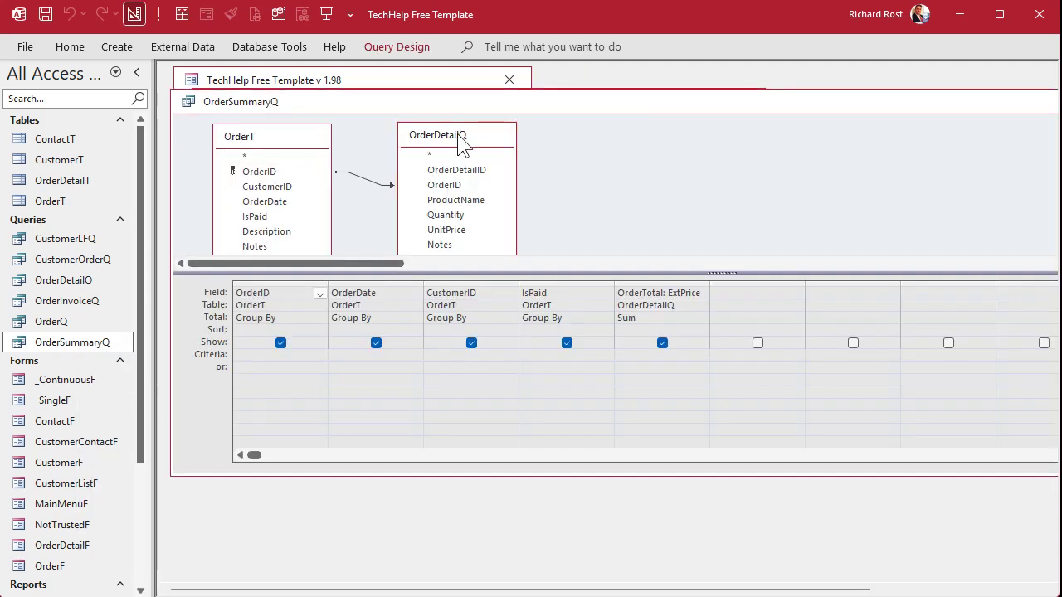
{"action": "left_click", "coordinate": [653, 283]}
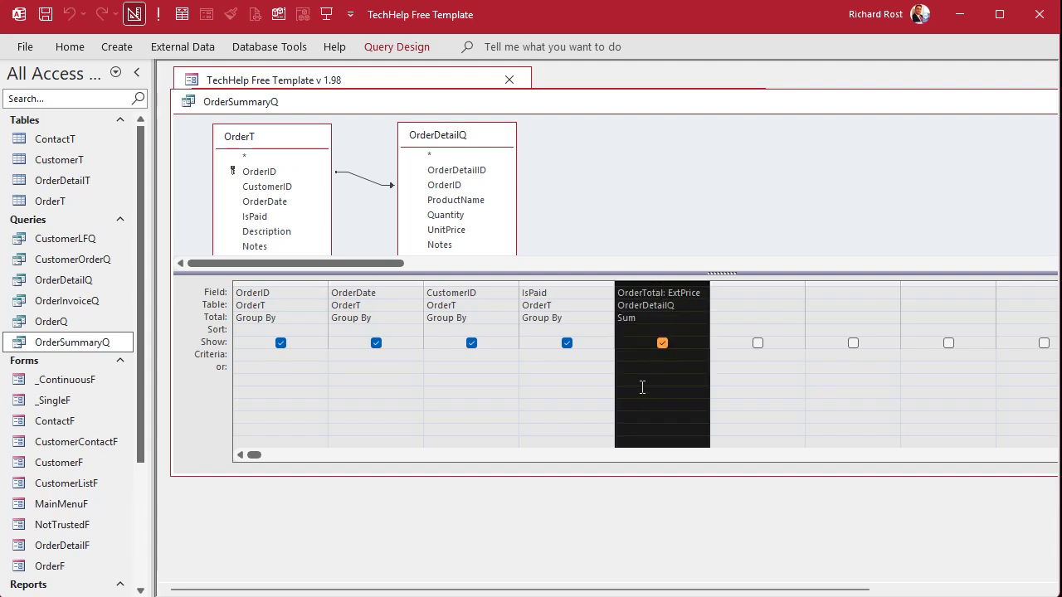
{"action": "left_click", "coordinate": [182, 14]}
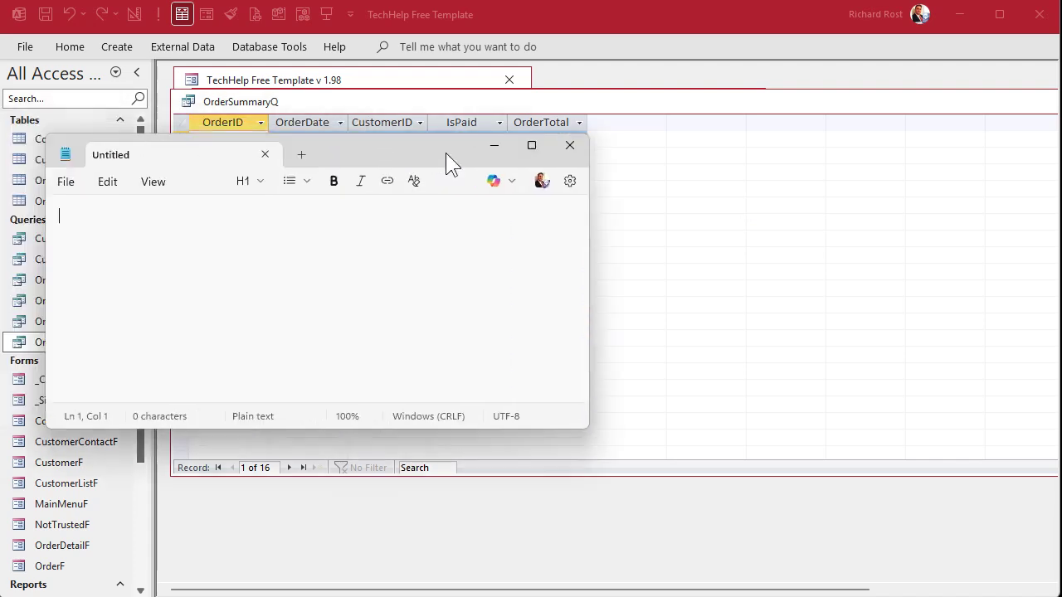
- Place Notepad over the query and type =DSUM("OrderTotal","OrderSummaryQ","CustomerID=" & CustomerID
{"action": "left_click_drag", "start_coordinate": [446, 152], "coordinate": [679, 247]}
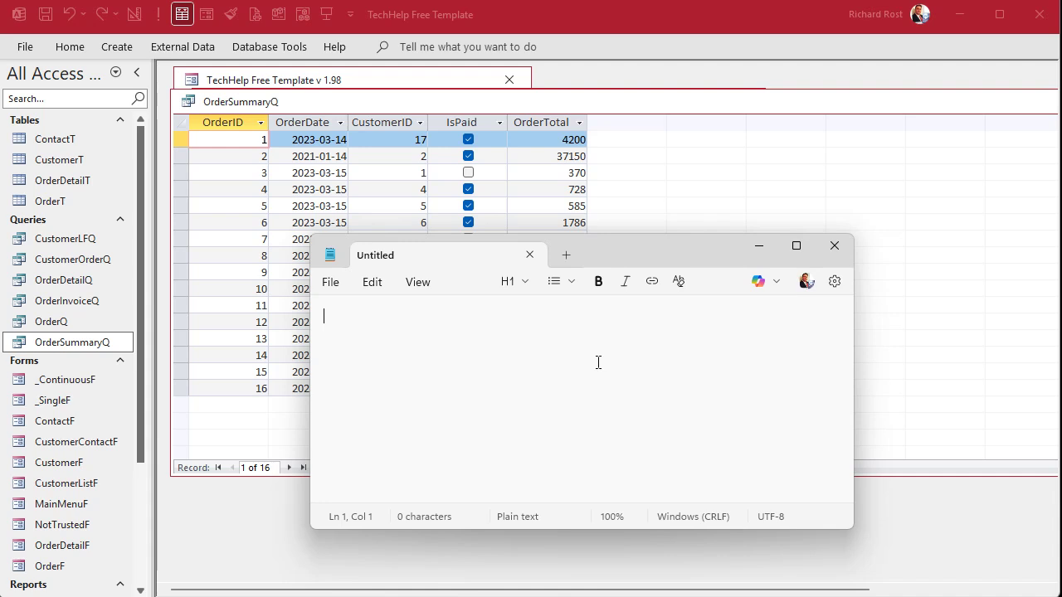
{"action": "type", "text": "=DSUM(\"Orde"}
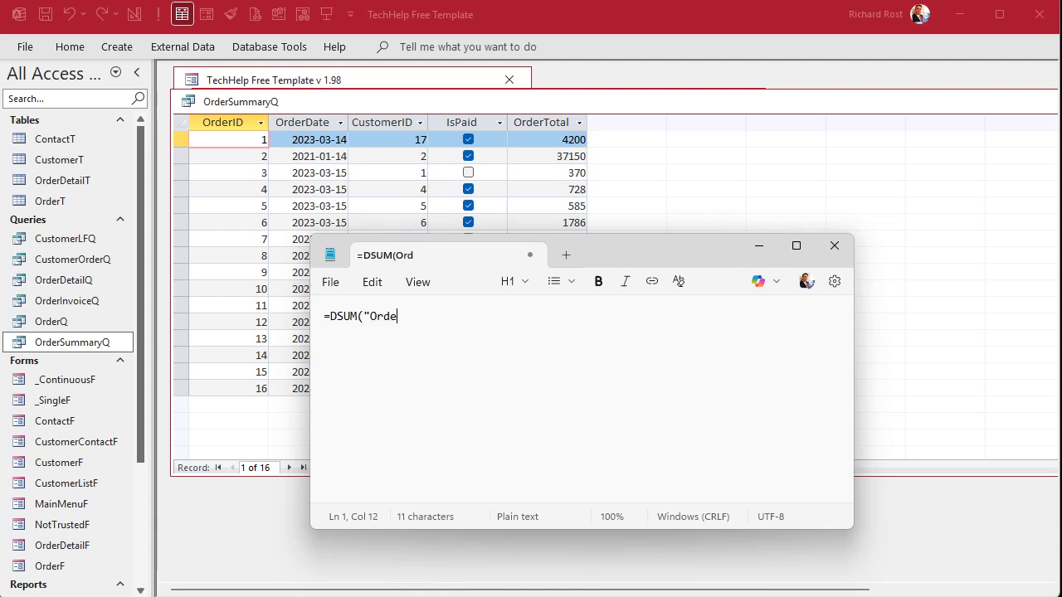
{"action": "type", "text": "rTotal\","}
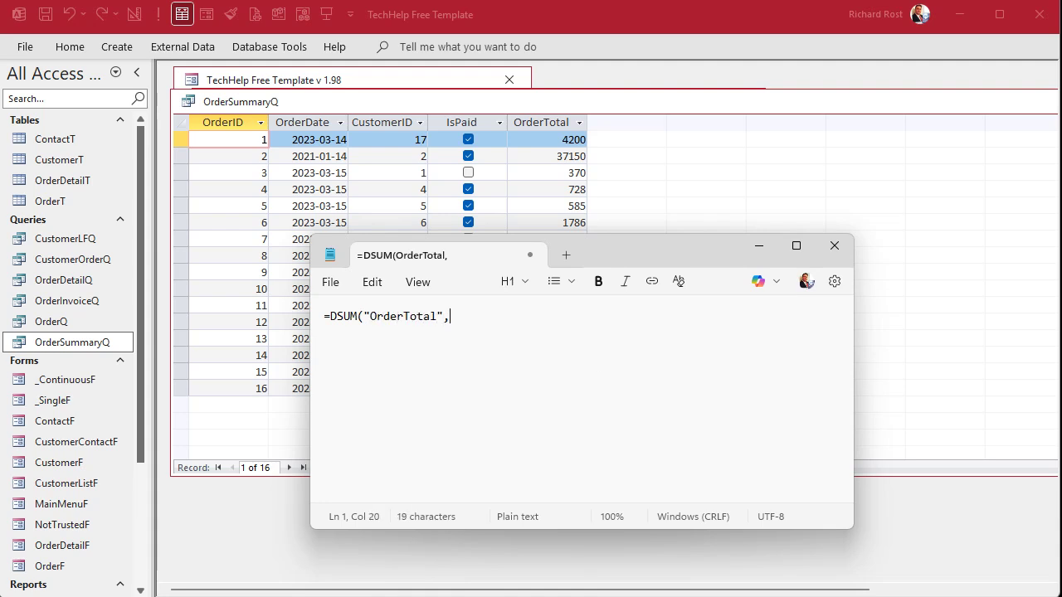
{"action": "type", "text": "\"OrderSummar"}
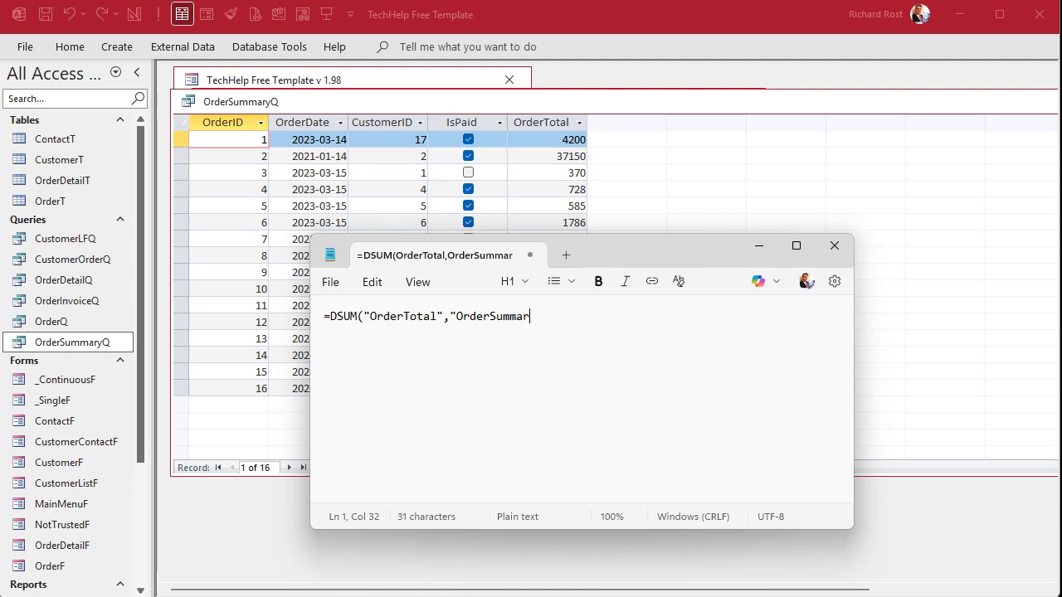
{"action": "type", "text": "yQ\","}
{"action": "type", "text": "CustomerID="}
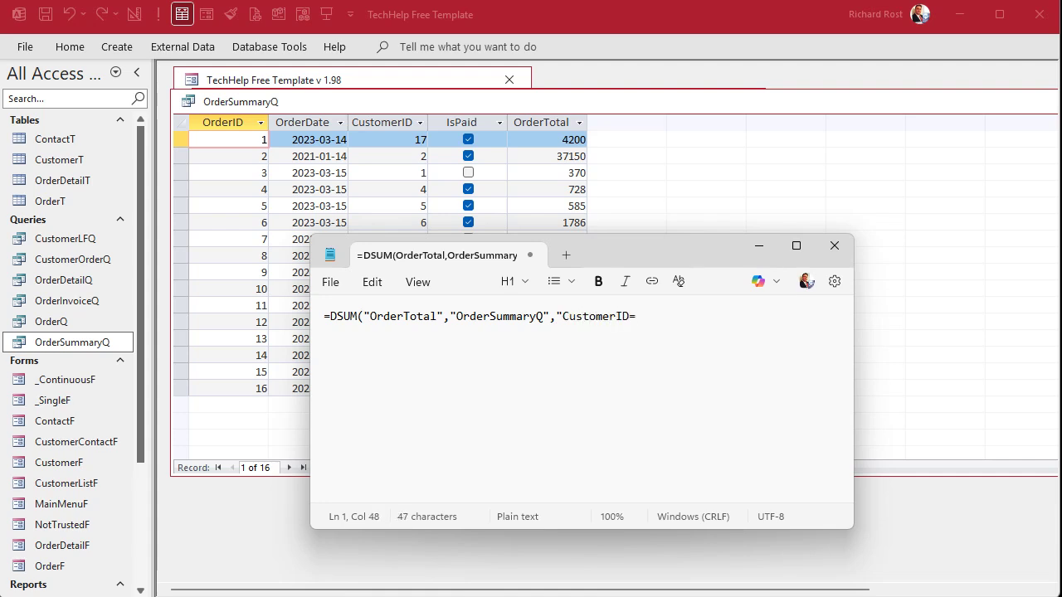
{"action": "type", "text": "\" & CustomerID"}
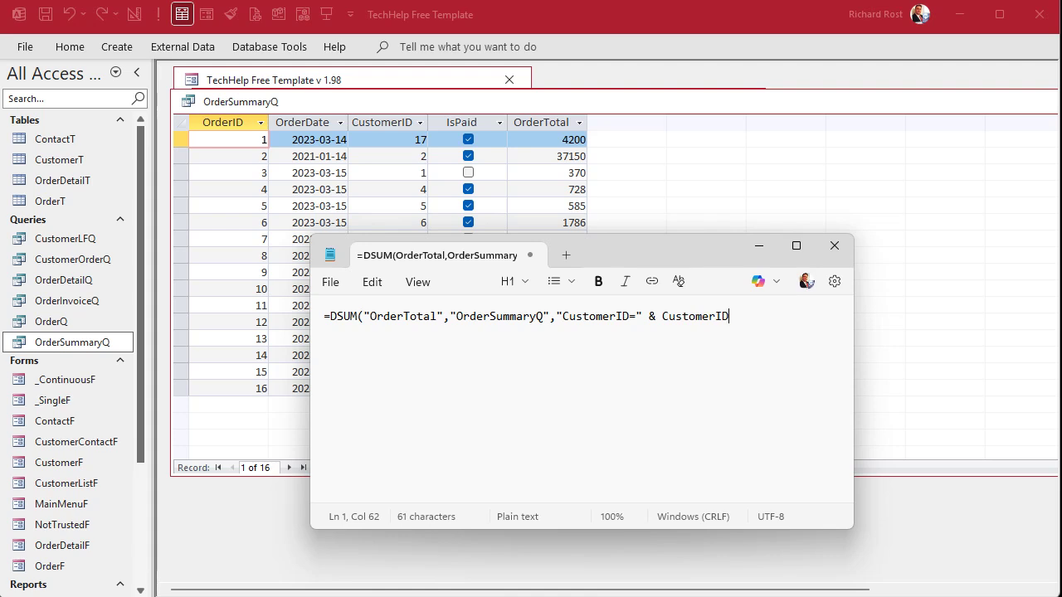
{"action": "key", "text": "ctrl+shift+Left"}
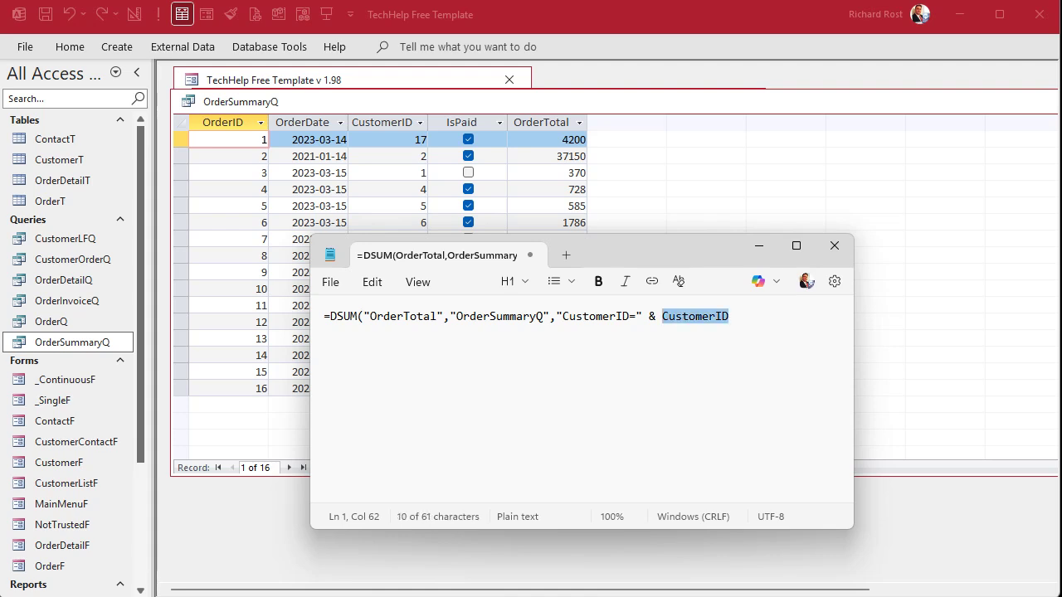
{"action": "key", "text": "ctrl+shift+Left"}
{"action": "key", "text": "shift+Left"}
{"action": "key", "text": "shift+Left"}
- Complete the criteria as CustomerID=1234 AND IsPaid=FALSE and widen the note
{"action": "type", "text": "1234"}
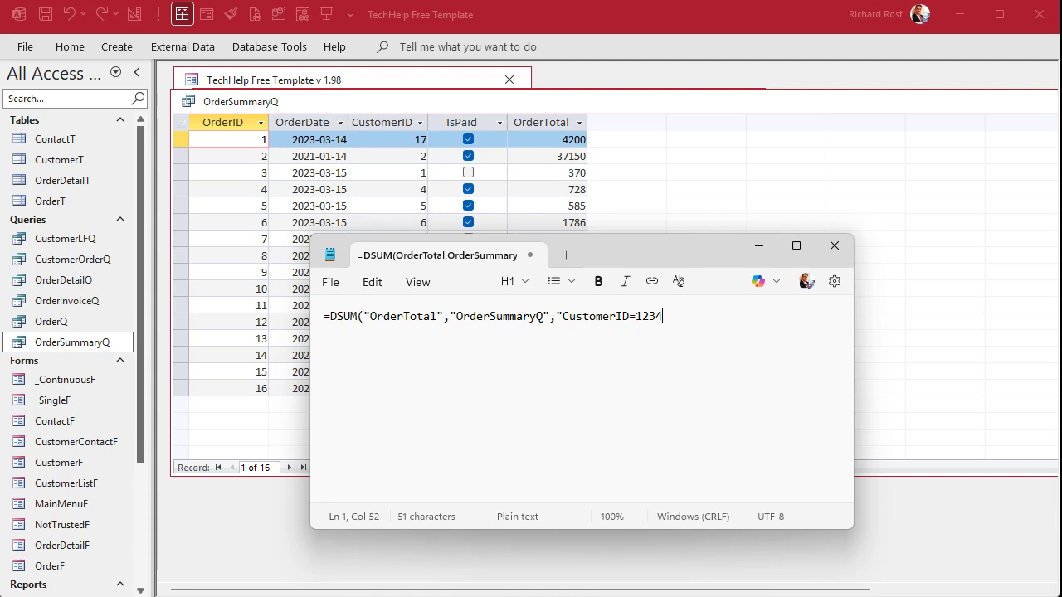
{"action": "type", "text": "\")"}
{"action": "left_click", "coordinate": [665, 316]}
{"action": "type", "text": "AND Is"}
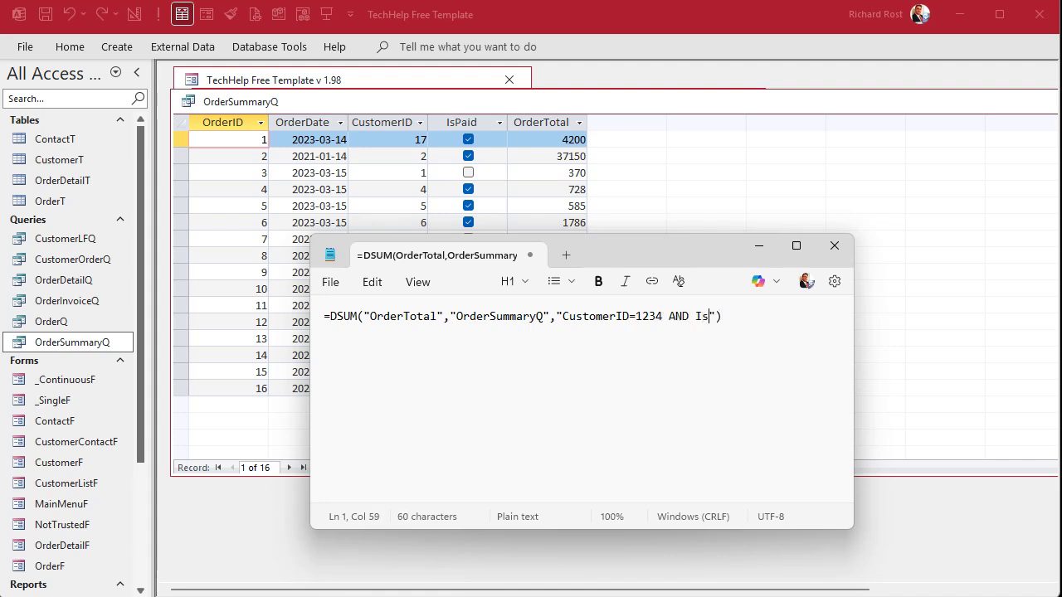
{"action": "type", "text": "Paid=FALSE"}
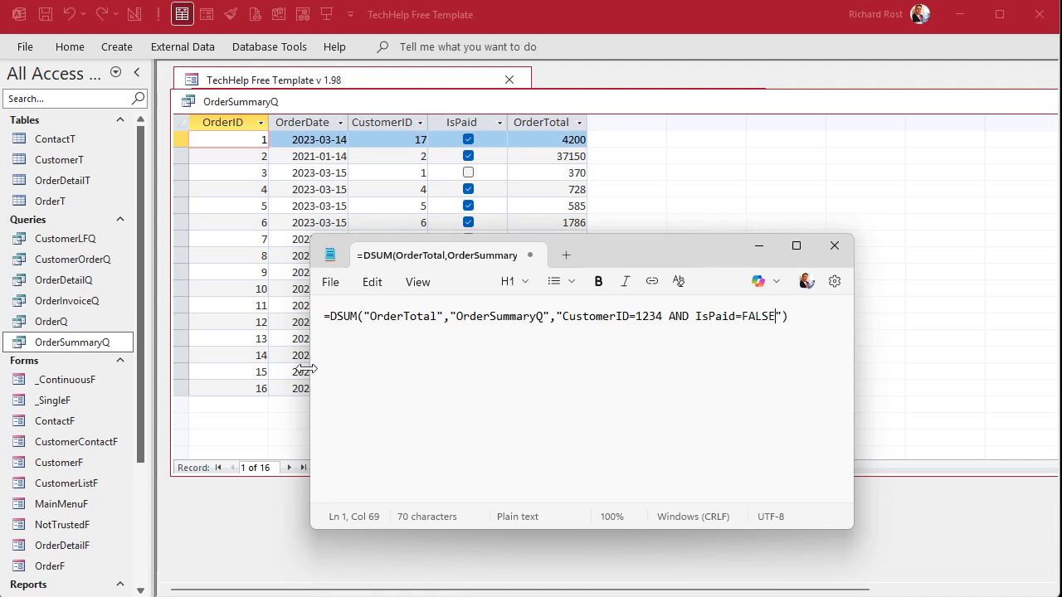
{"action": "left_click_drag", "start_coordinate": [310, 373], "coordinate": [133, 373]}
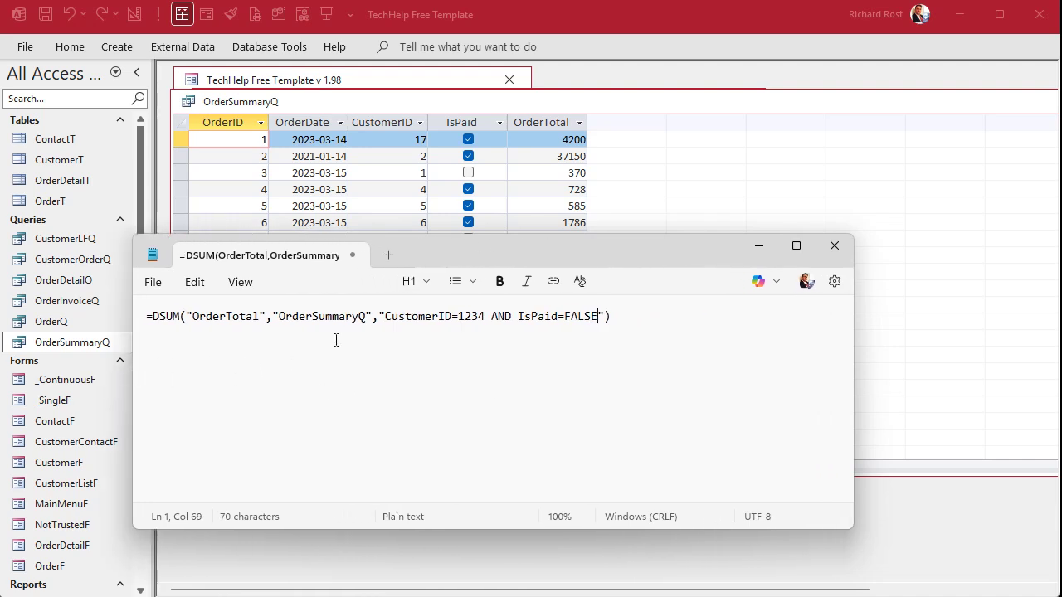
- Replace the fixed 1234 with " & CustomerID & " and highlight the concatenation
{"action": "double_click", "coordinate": [472, 316]}
{"action": "type", "text": "\" & Cus"}
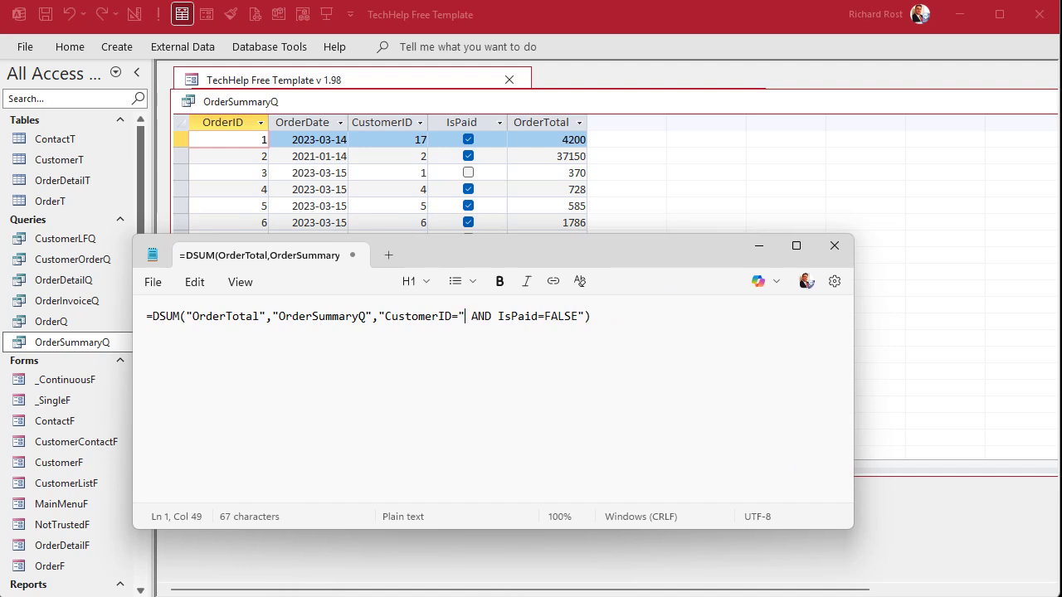
{"action": "type", "text": "tomerID & "}
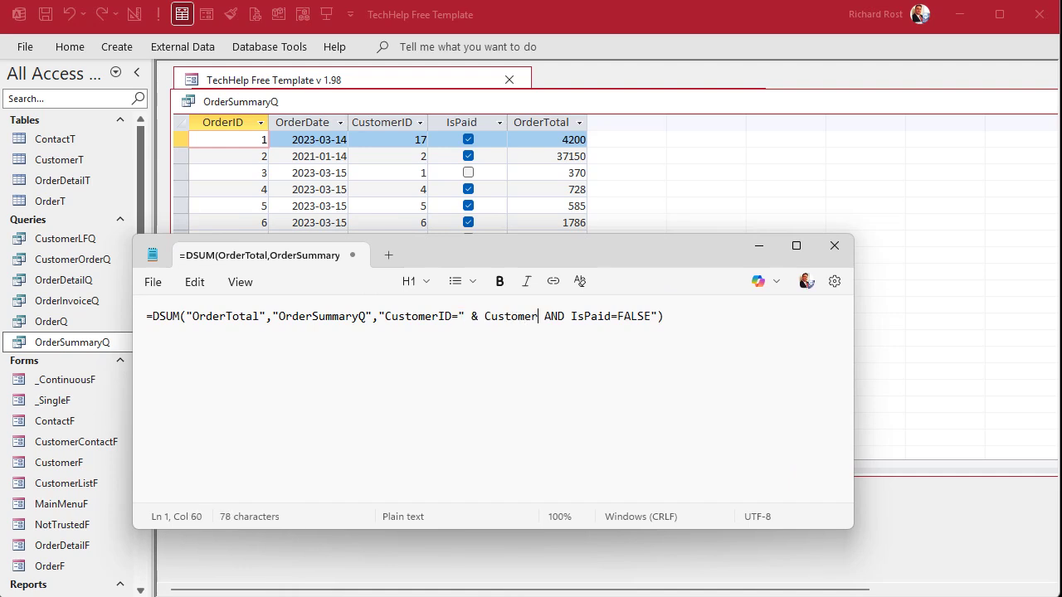
{"action": "type", "text": "\""}
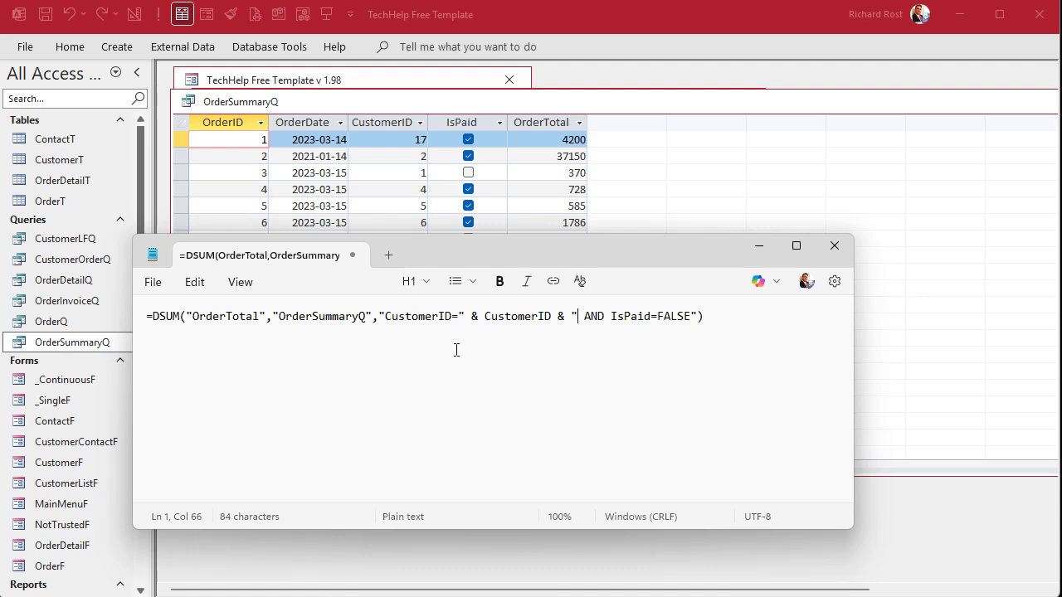
{"action": "left_click", "coordinate": [459, 316]}
{"action": "left_click_drag", "start_coordinate": [459, 316], "coordinate": [579, 316]}
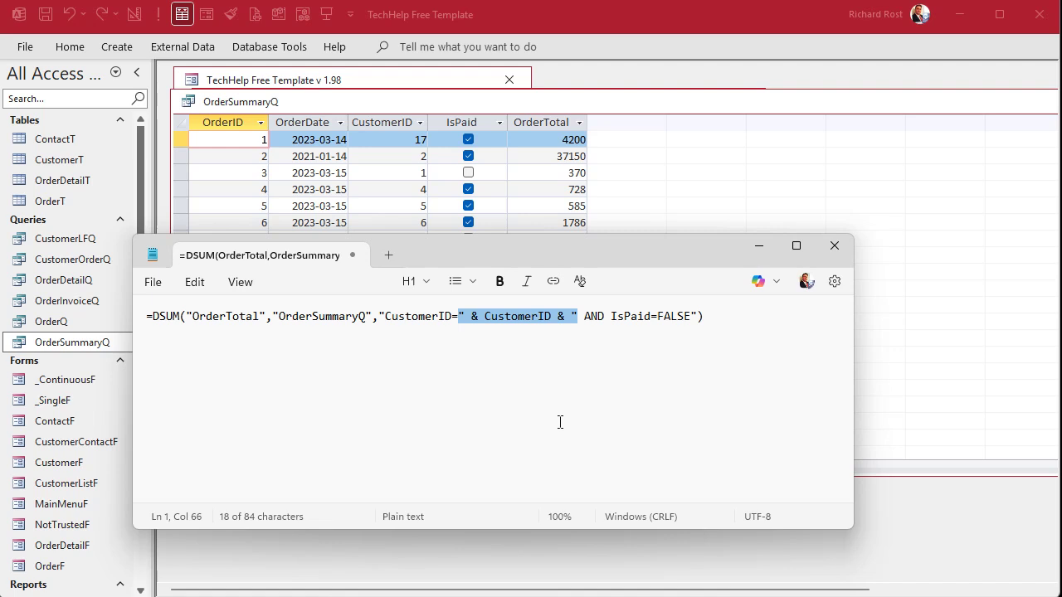
{"action": "key", "text": "Left"}
{"action": "key", "text": "Left"}
{"action": "key", "text": "Left"}
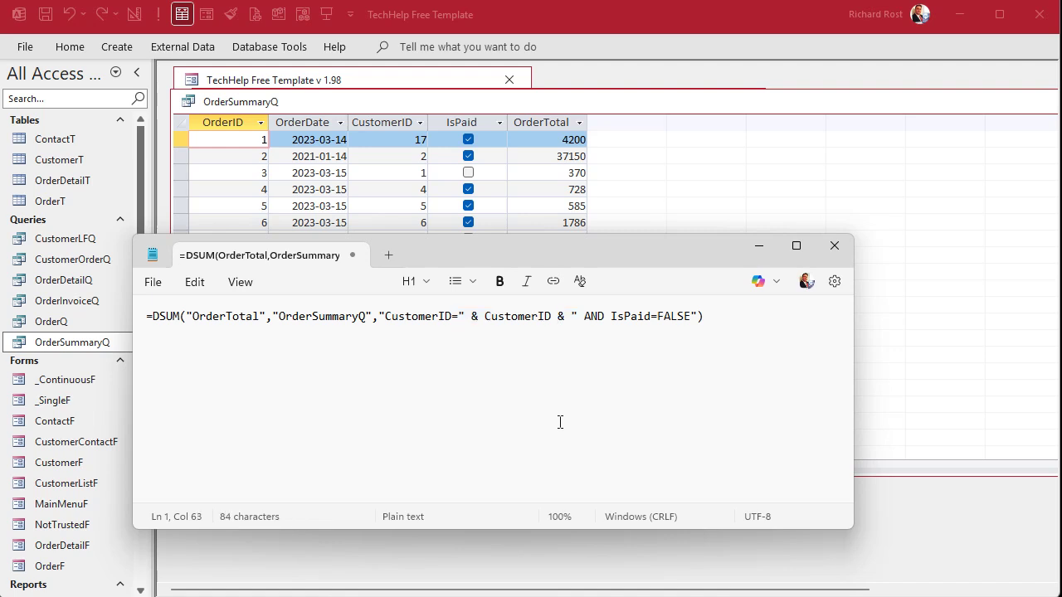
- Try bracketing CustomerID and undo it, then select the whole formula and move Notepad aside
{"action": "left_click", "coordinate": [485, 316]}
{"action": "type", "text": "["}
{"action": "key", "text": "Right"}
{"action": "key", "text": "Right"}
{"action": "key", "text": "Right"}
{"action": "key", "text": "Right"}
{"action": "key", "text": "Right"}
{"action": "key", "text": "Right"}
{"action": "key", "text": "Right"}
{"action": "key", "text": "Right"}
{"action": "key", "text": "Right"}
{"action": "key", "text": "Right"}
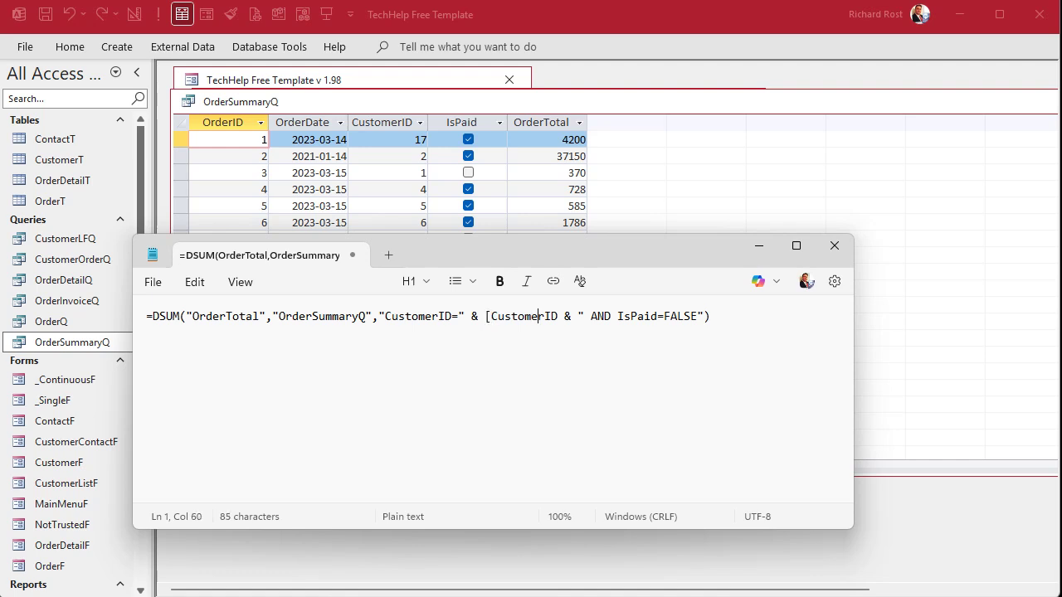
{"action": "type", "text": "]"}
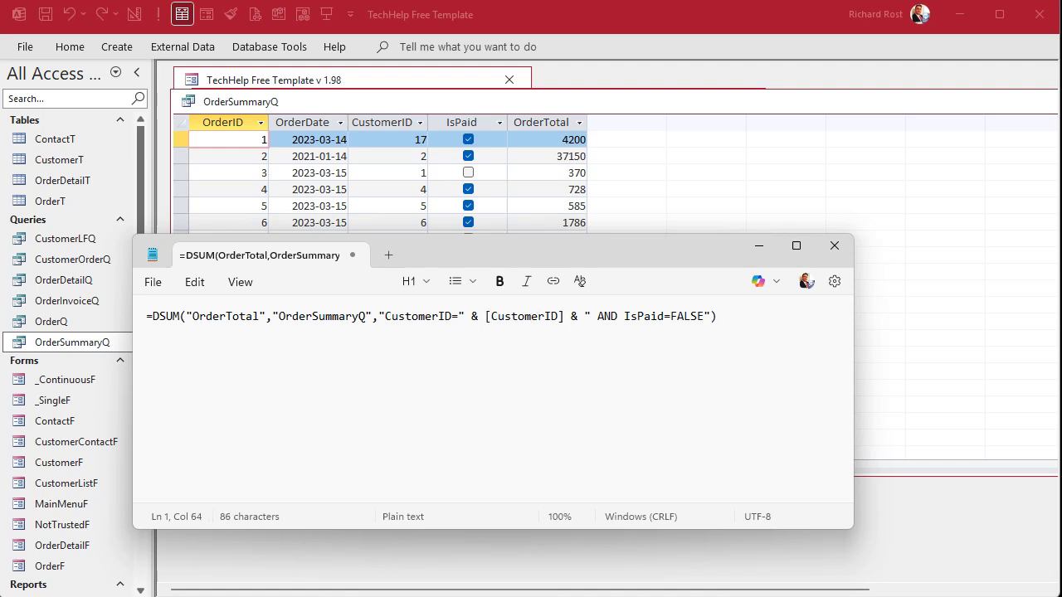
{"action": "key", "text": "BackSpace"}
{"action": "key", "text": "BackSpace"}
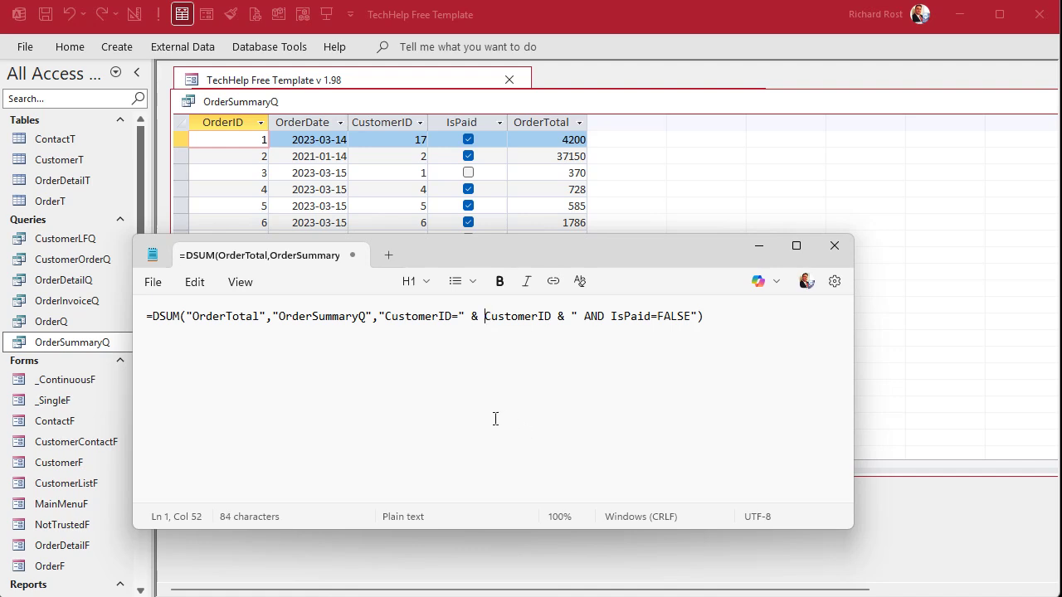
{"action": "left_click_drag", "start_coordinate": [742, 317], "coordinate": [126, 305]}
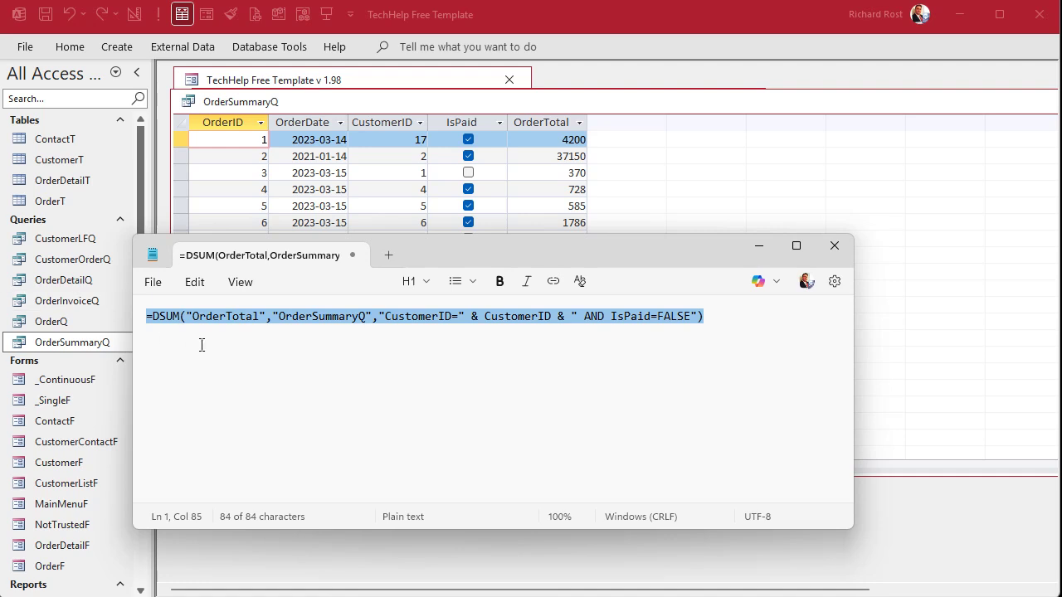
{"action": "left_click_drag", "start_coordinate": [462, 256], "coordinate": [1061, 256]}
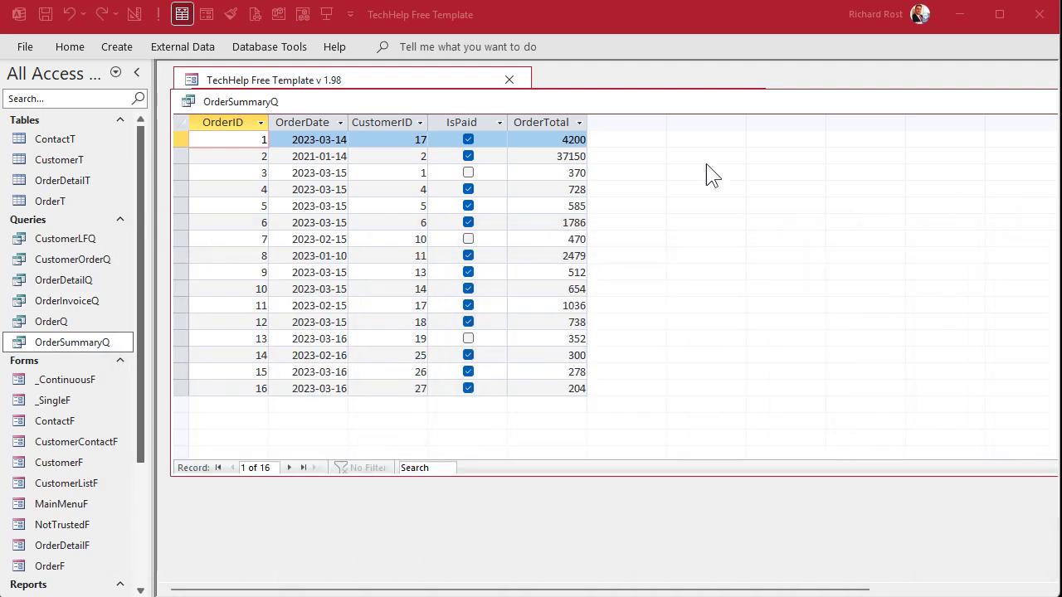
- Close OrderSummaryQ and switch the Customers form to Design View
{"action": "double_click", "coordinate": [189, 101]}
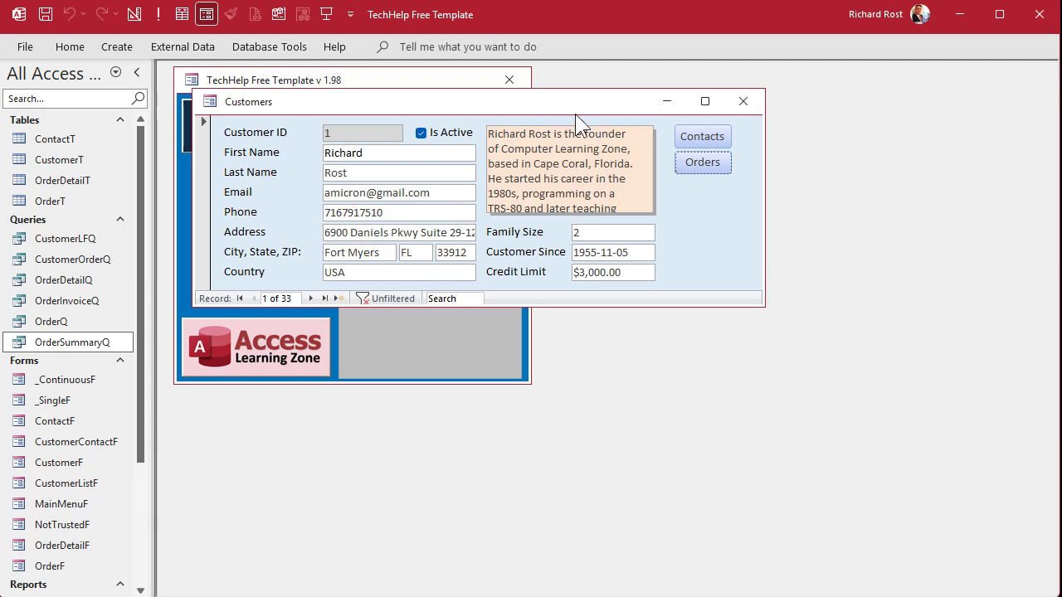
{"action": "right_click", "coordinate": [575, 112]}
{"action": "left_click", "coordinate": [639, 241]}
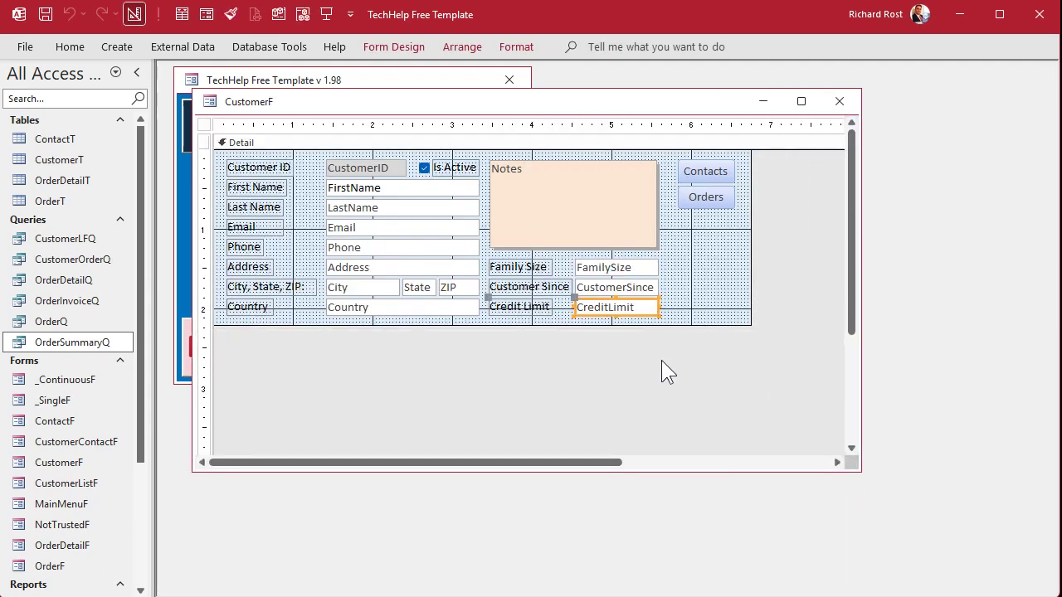
- Duplicate the Credit Limit label and box beneath it, relabelling it 'Unpaid Orders'
{"action": "key", "text": "ctrl+c"}
{"action": "key", "text": "ctrl+v"}
{"action": "left_click", "coordinate": [632, 332]}
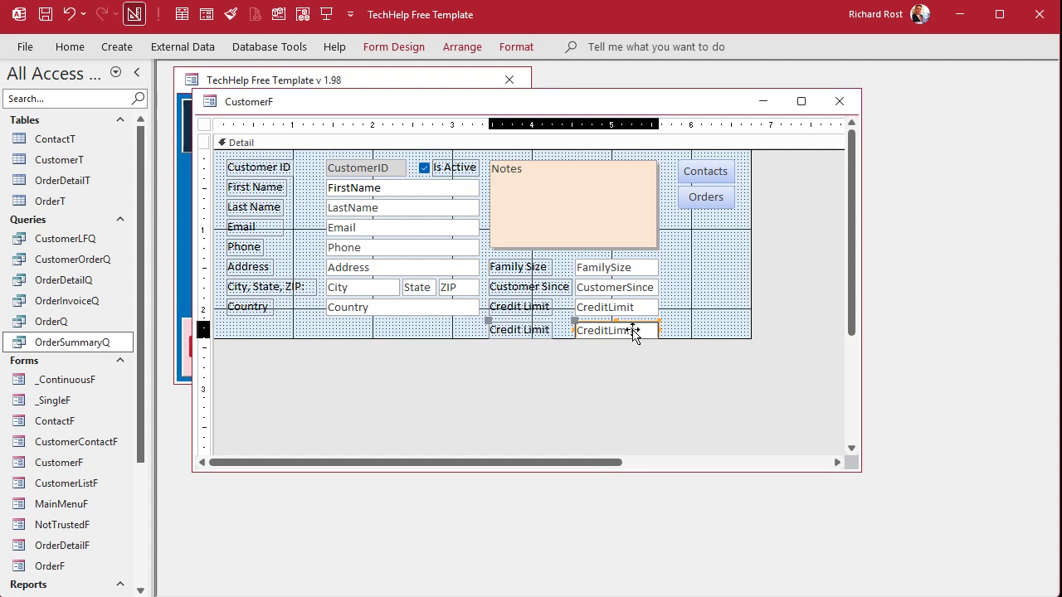
{"action": "left_click_drag", "start_coordinate": [632, 332], "coordinate": [628, 330]}
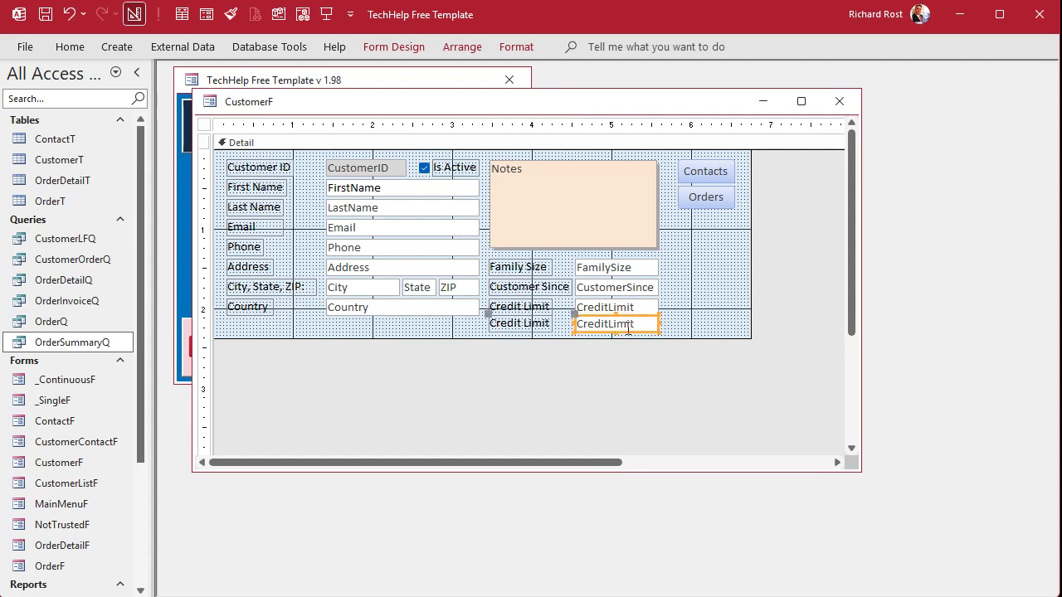
{"action": "left_click", "coordinate": [527, 324]}
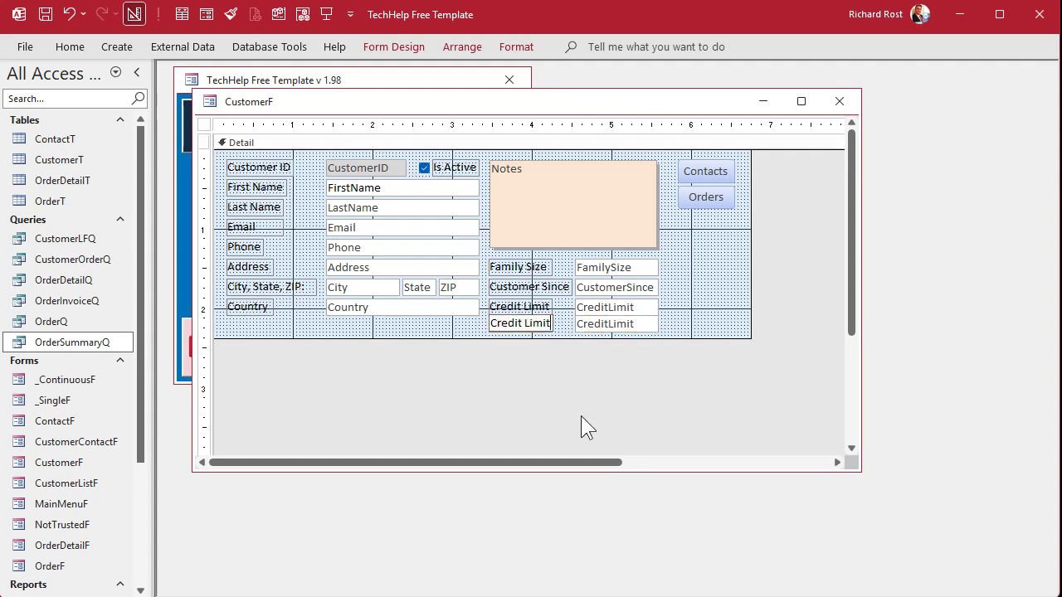
{"action": "key", "text": "ctrl+a"}
{"action": "type", "text": "Unpaid Orders"}
{"action": "key", "text": "Return"}
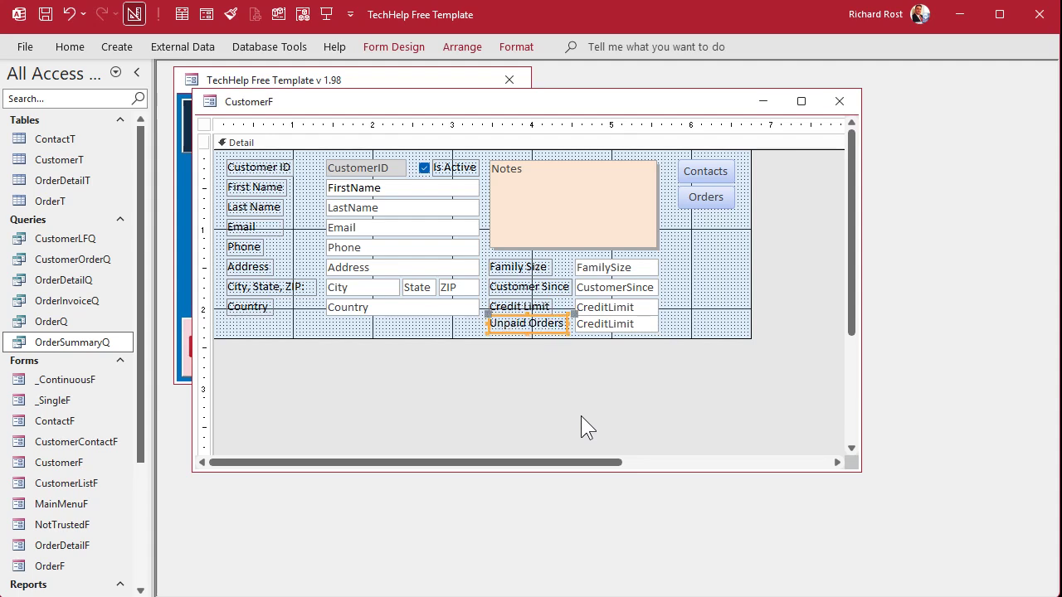
- Rename the new text box from Text30 to UnpaidOrders in its Property Sheet
{"action": "double_click", "coordinate": [603, 326]}
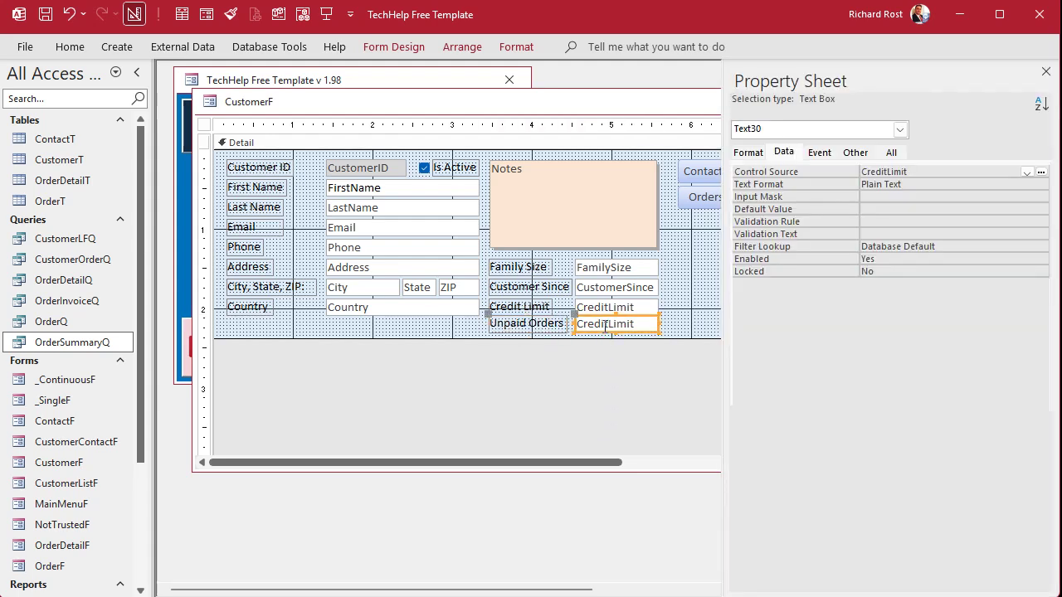
{"action": "left_click", "coordinate": [889, 152]}
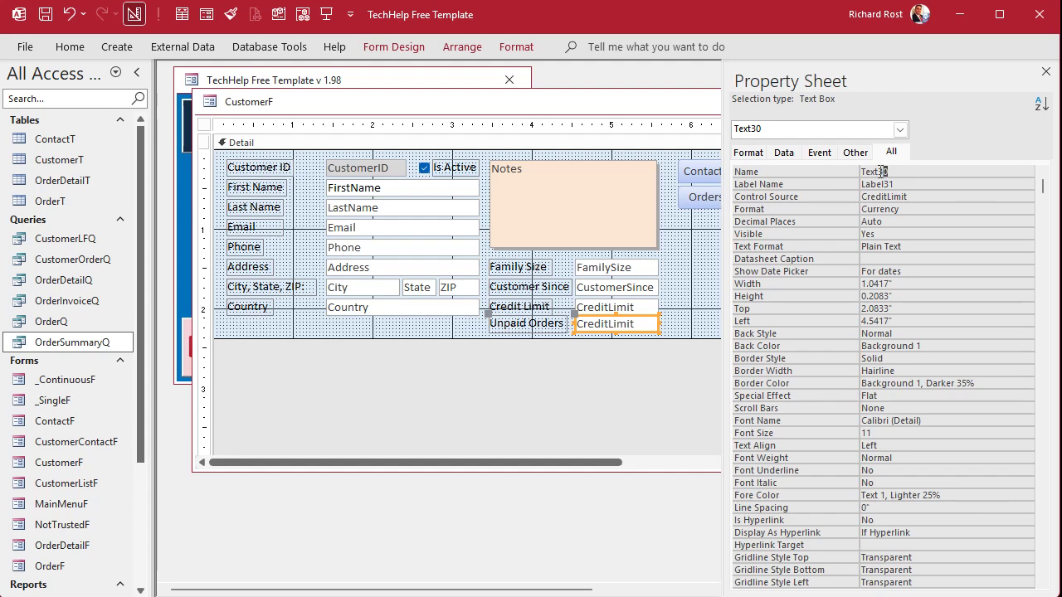
{"action": "left_click", "coordinate": [836, 171]}
{"action": "type", "text": "UnpaidOrders"}
{"action": "key", "text": "Return"}
{"action": "key", "text": "Return"}
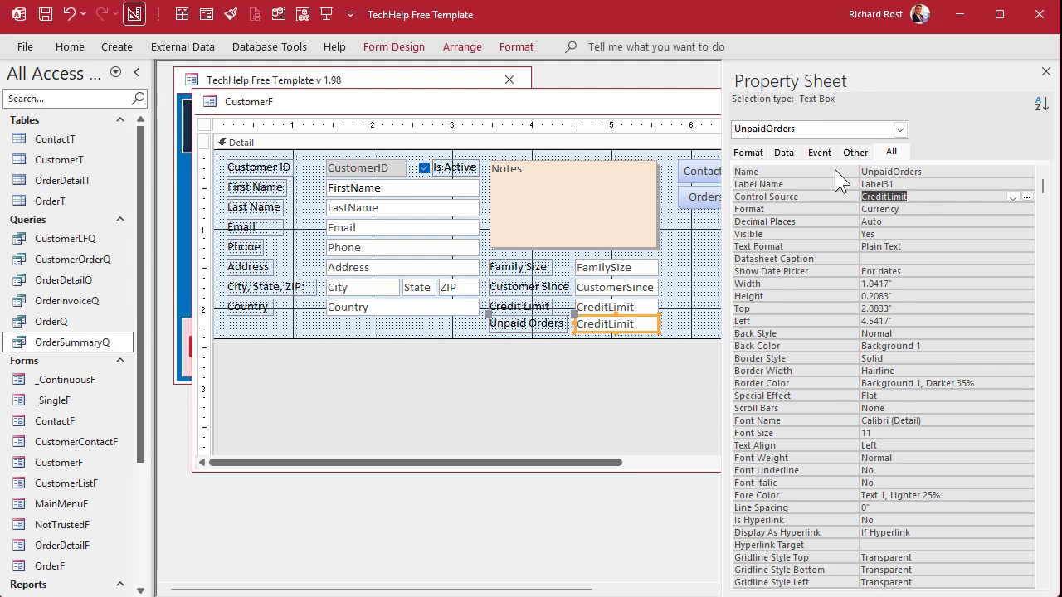
- Replace the CreditLimit Control Source with the DSUM formula cut from Notepad
{"action": "key", "text": "alt+Tab"}
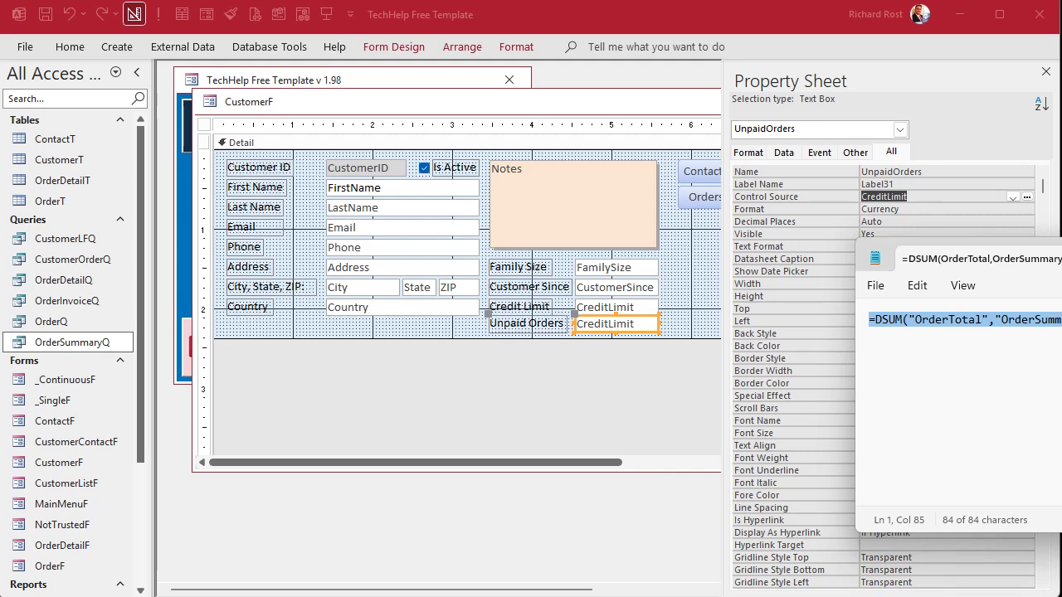
{"action": "key", "text": "ctrl+x"}
{"action": "key", "text": "alt+Tab"}
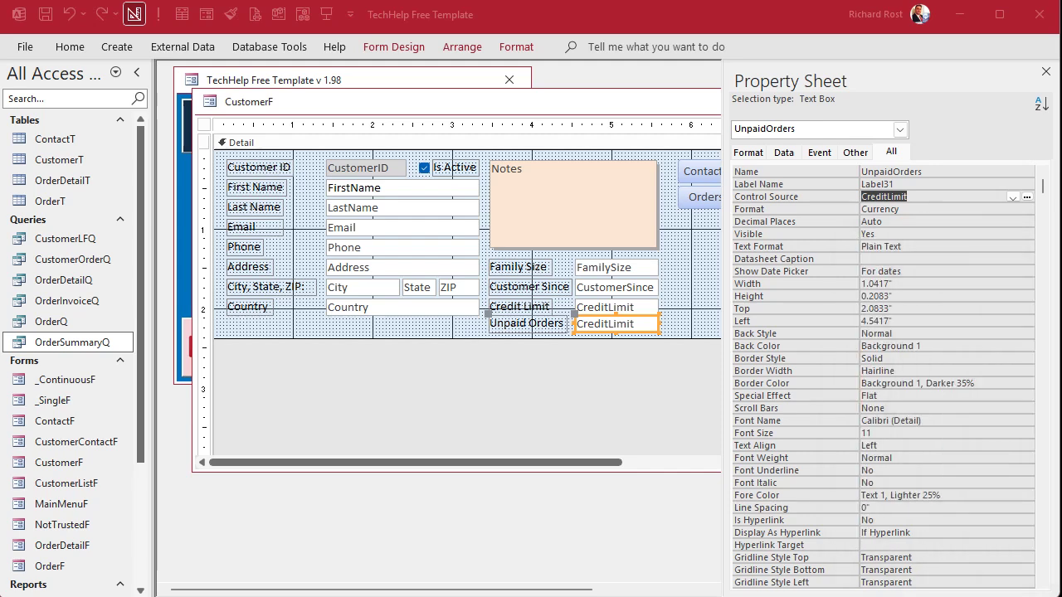
{"action": "left_click", "coordinate": [958, 197]}
{"action": "left_click", "coordinate": [830, 195]}
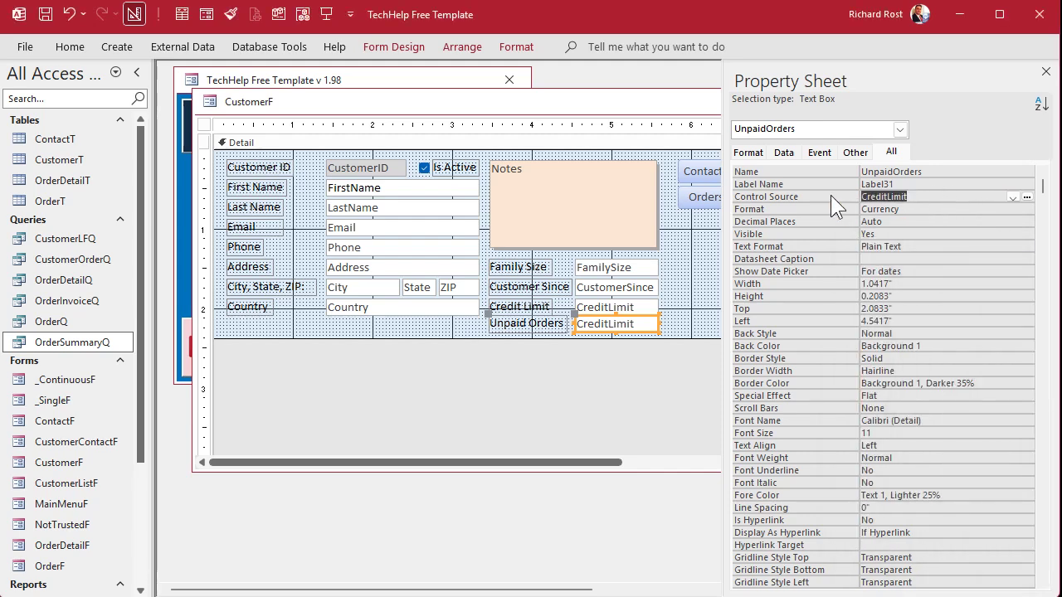
{"action": "key", "text": "ctrl+v"}
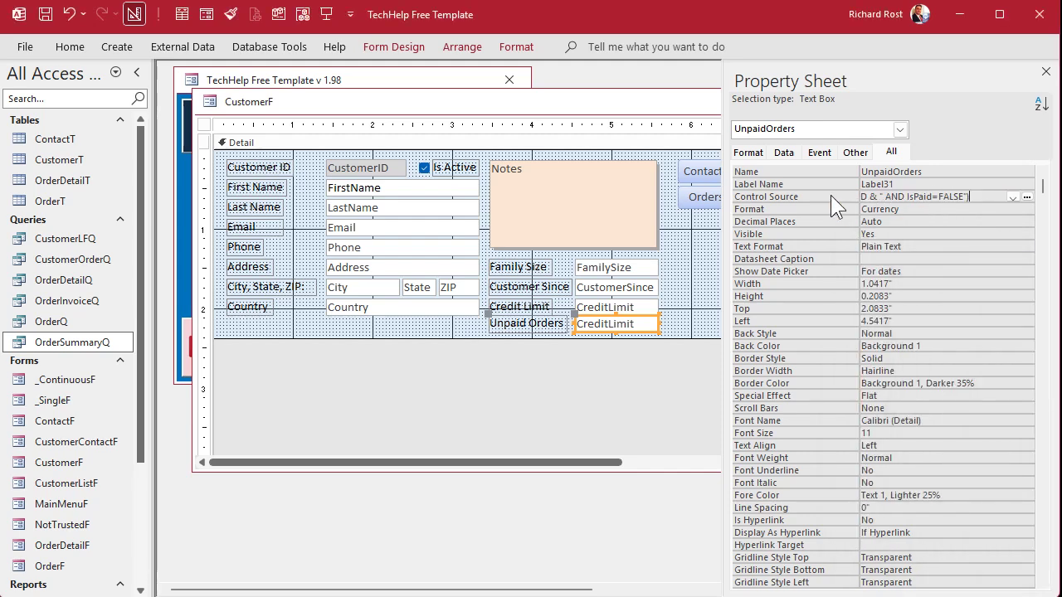
{"action": "left_click", "coordinate": [917, 212]}
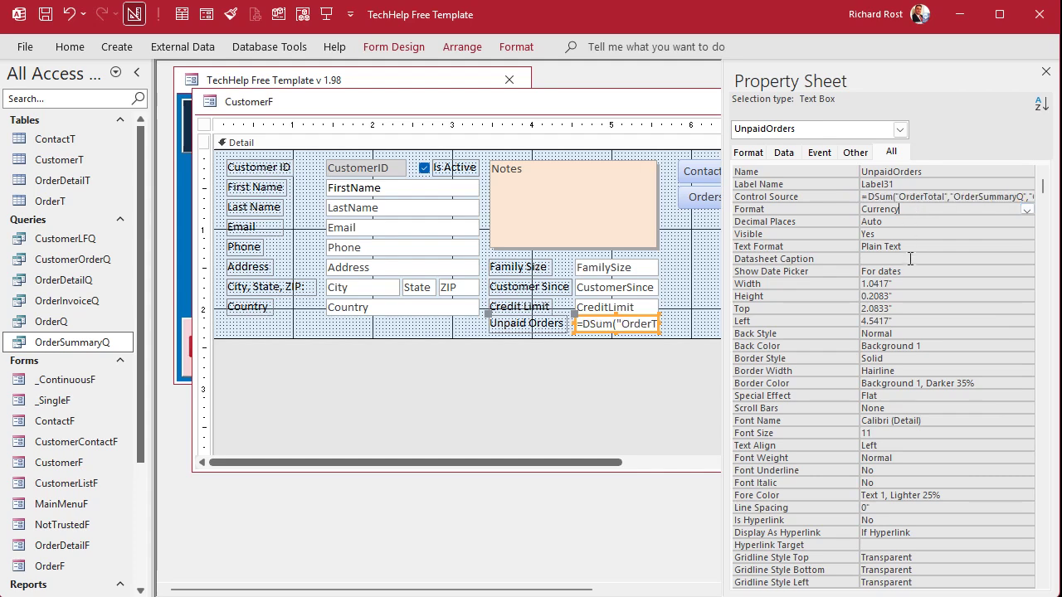
- Review the full expression in the Zoom editor and accept it
{"action": "left_click", "coordinate": [913, 196]}
{"action": "key", "text": "shift+F2"}
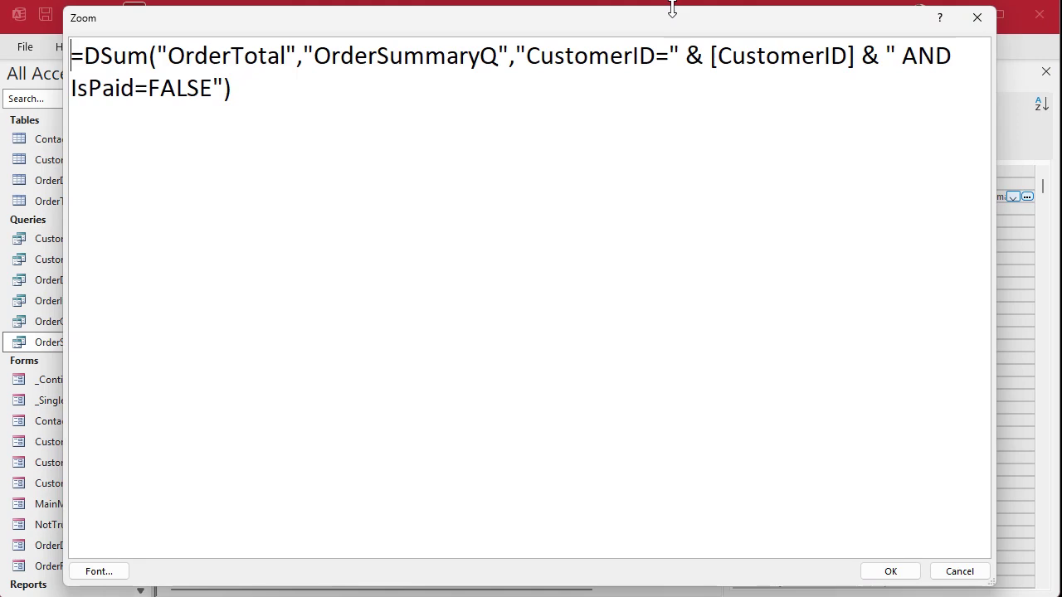
{"action": "left_click_drag", "start_coordinate": [677, 10], "coordinate": [655, 143]}
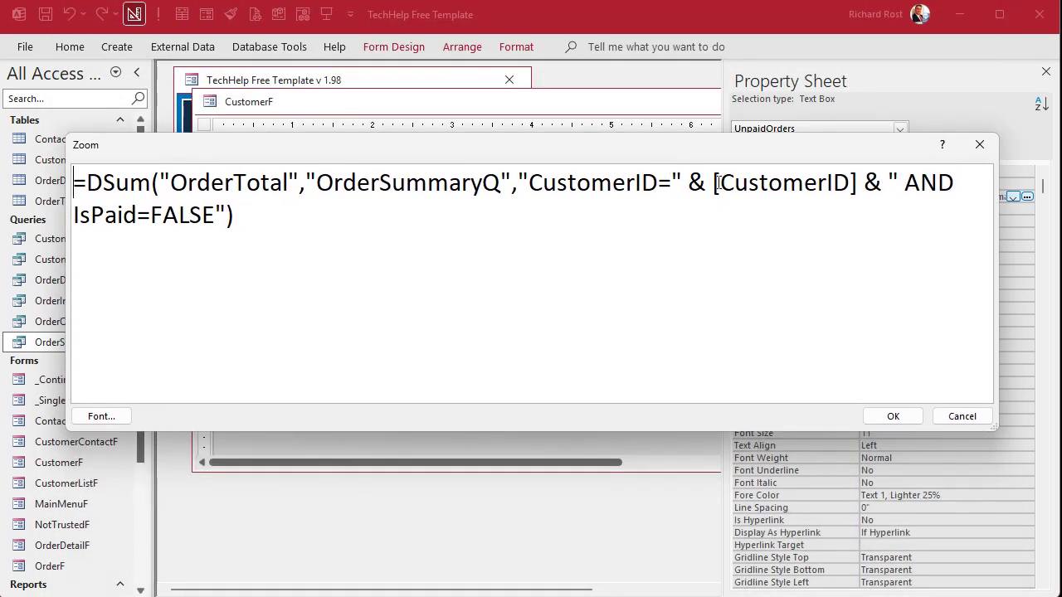
{"action": "left_click", "coordinate": [896, 418]}
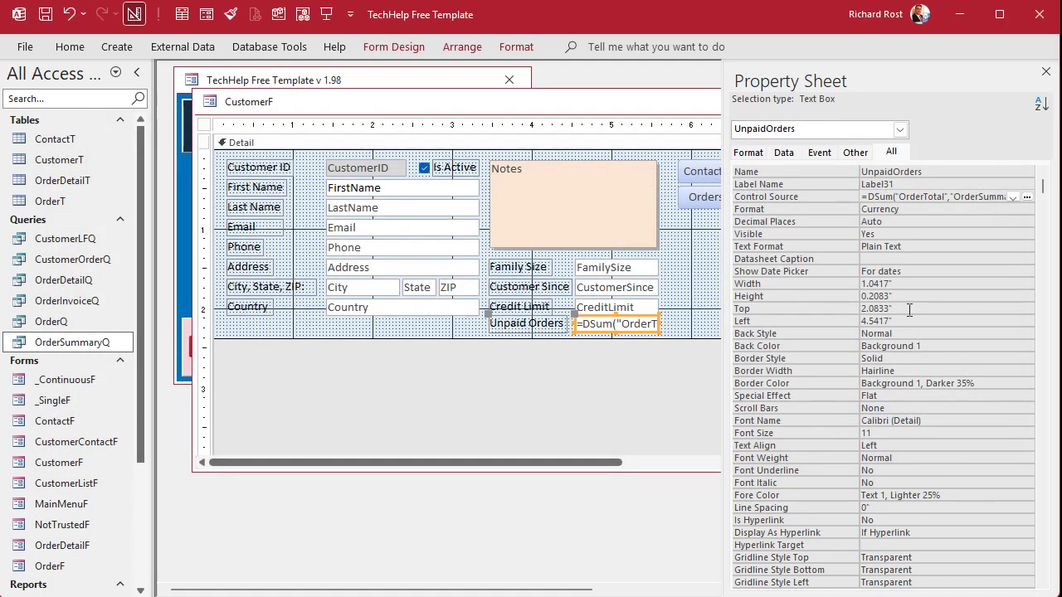
- Close the design, reopen the Customers form, and verify the first customer's orders
{"action": "left_click", "coordinate": [1046, 71]}
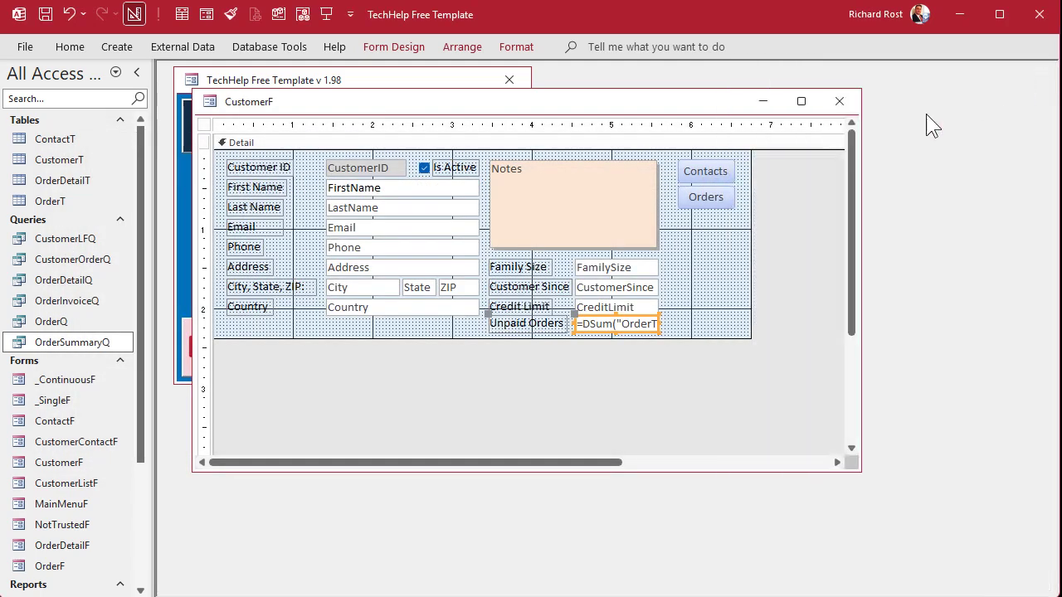
{"action": "left_click", "coordinate": [839, 101]}
{"action": "left_click", "coordinate": [244, 204]}
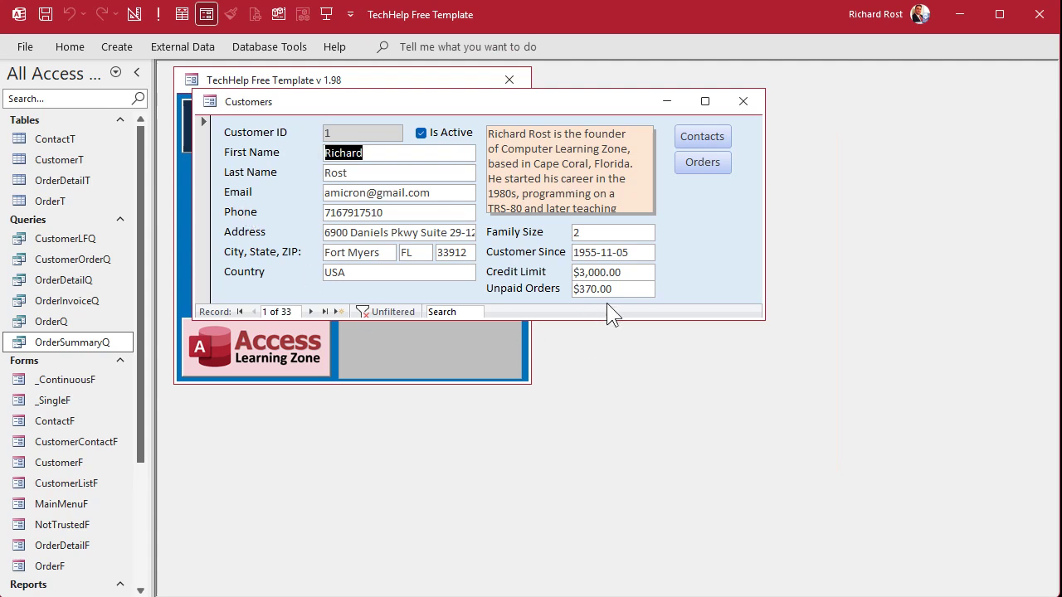
{"action": "left_click", "coordinate": [704, 162]}
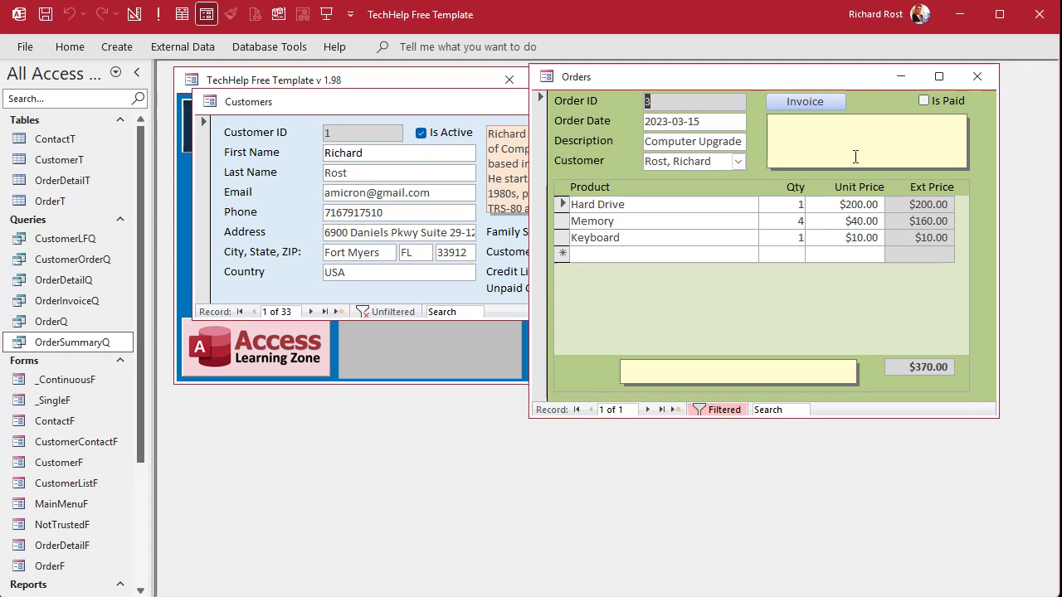
{"action": "left_click", "coordinate": [976, 76]}
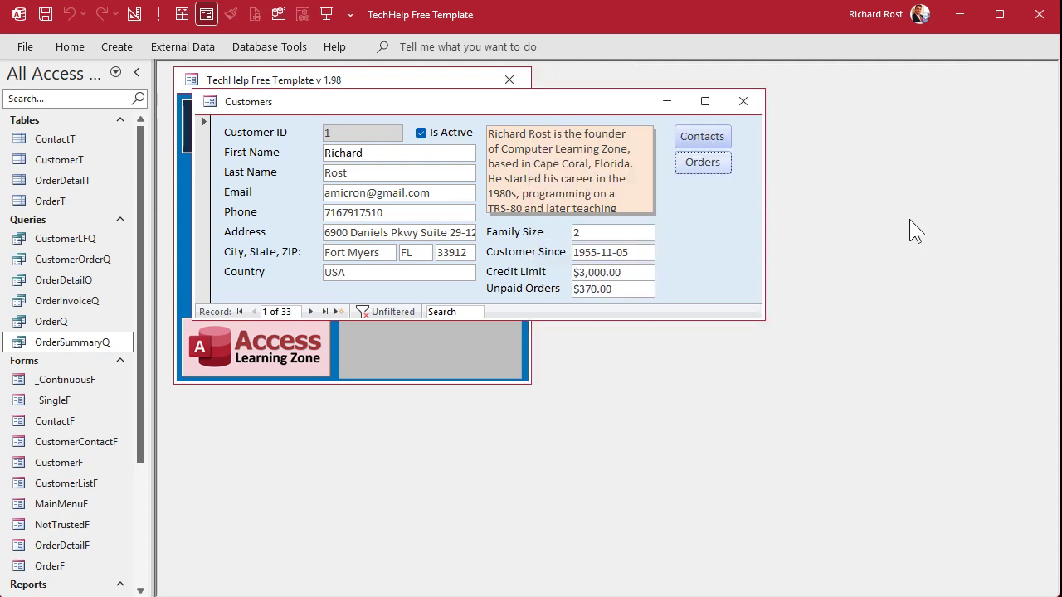
- Go to the second customer and check their single paid order
{"action": "left_click", "coordinate": [312, 312]}
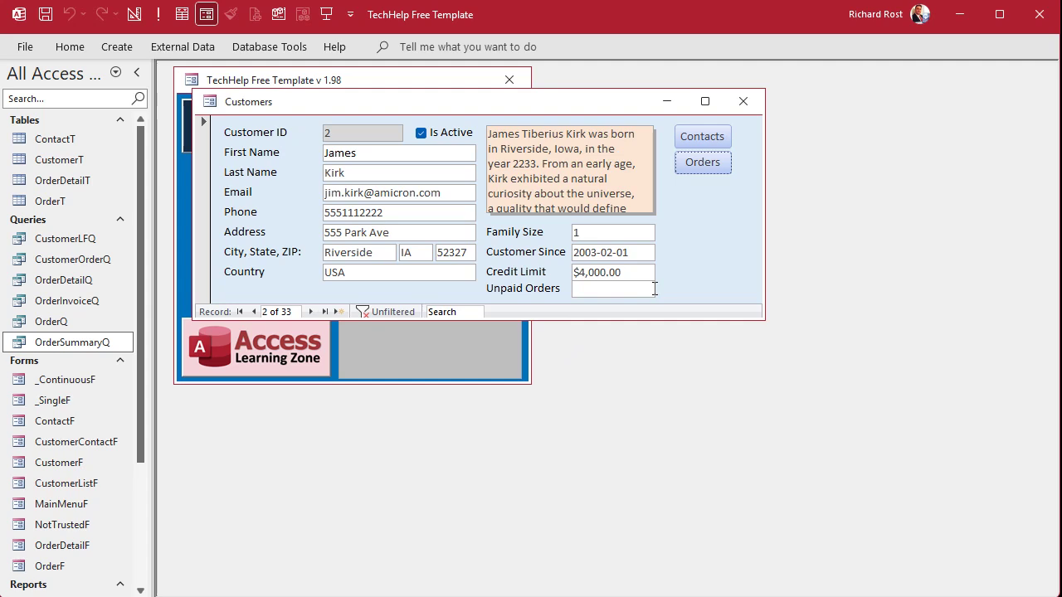
{"action": "left_click", "coordinate": [693, 162]}
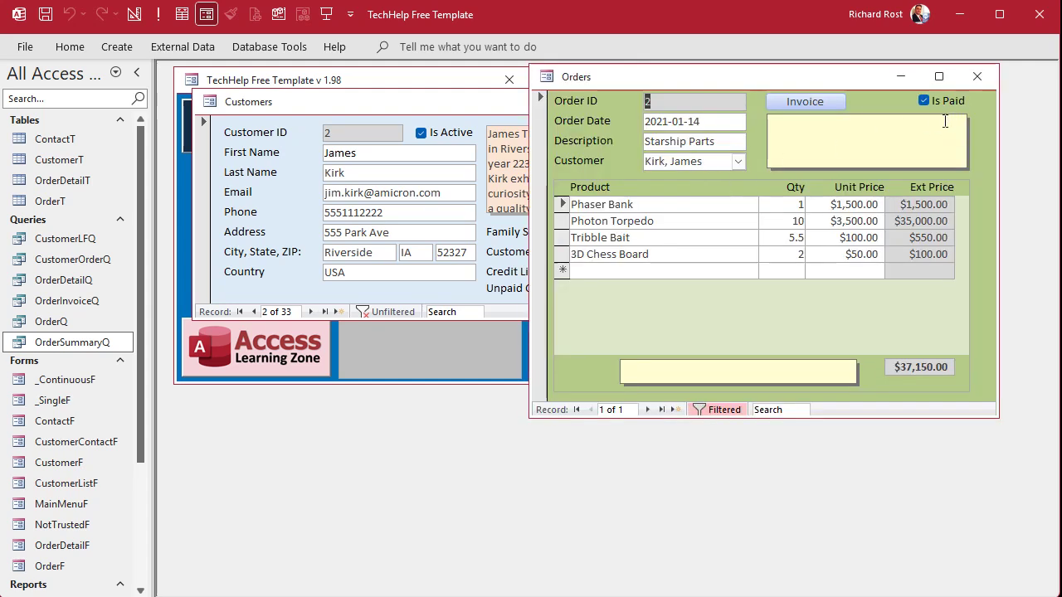
{"action": "left_click", "coordinate": [976, 76]}
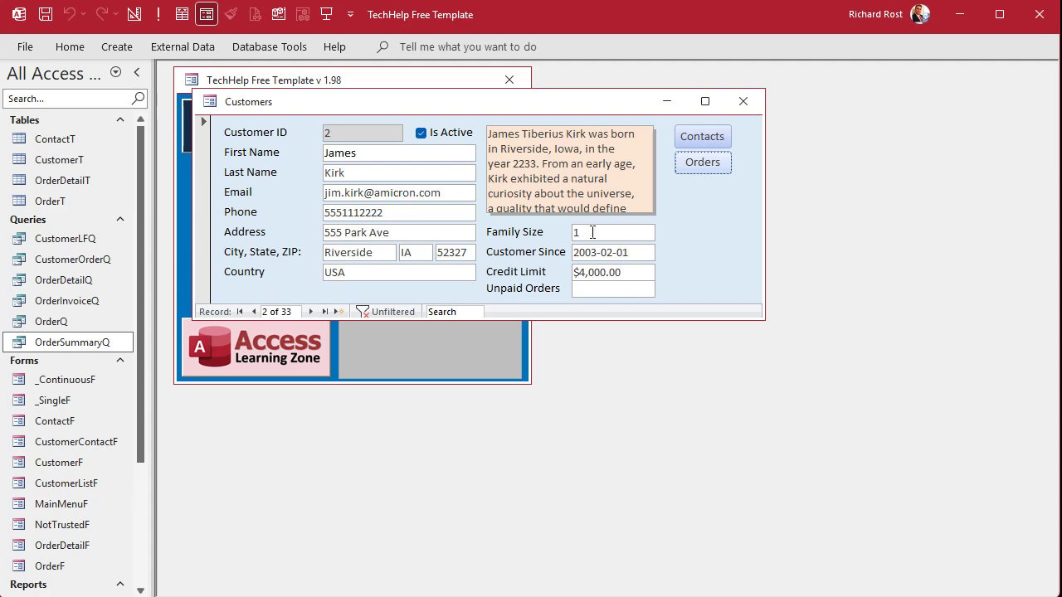
- Reopen the form in Design View and open the Unpaid Orders formula in the Zoom editor
{"action": "right_click", "coordinate": [488, 105]}
{"action": "left_click", "coordinate": [520, 240]}
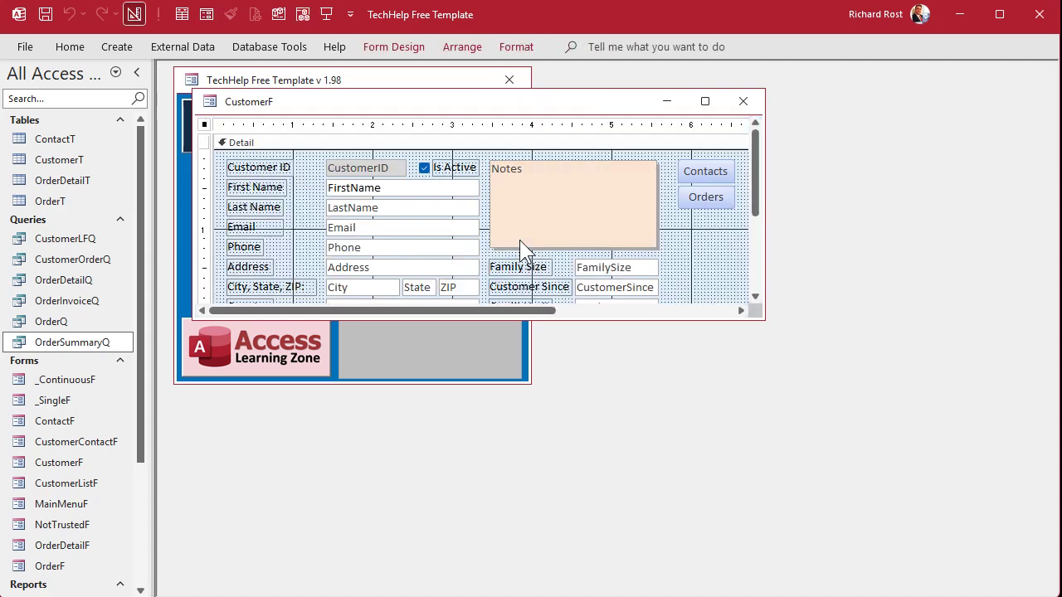
{"action": "left_click_drag", "start_coordinate": [590, 318], "coordinate": [610, 459]}
{"action": "double_click", "coordinate": [612, 324]}
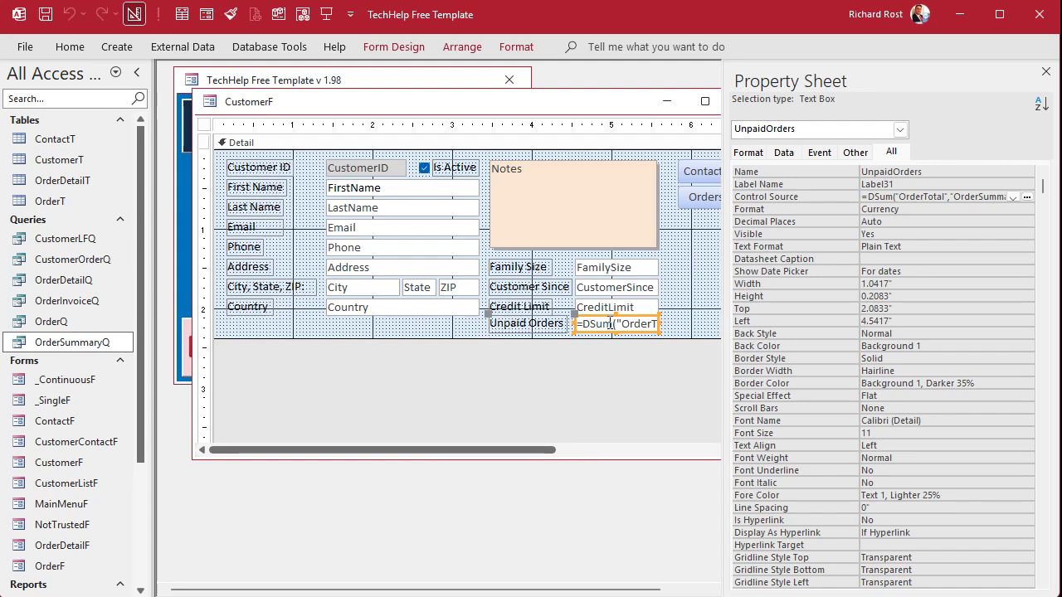
{"action": "left_click", "coordinate": [923, 197]}
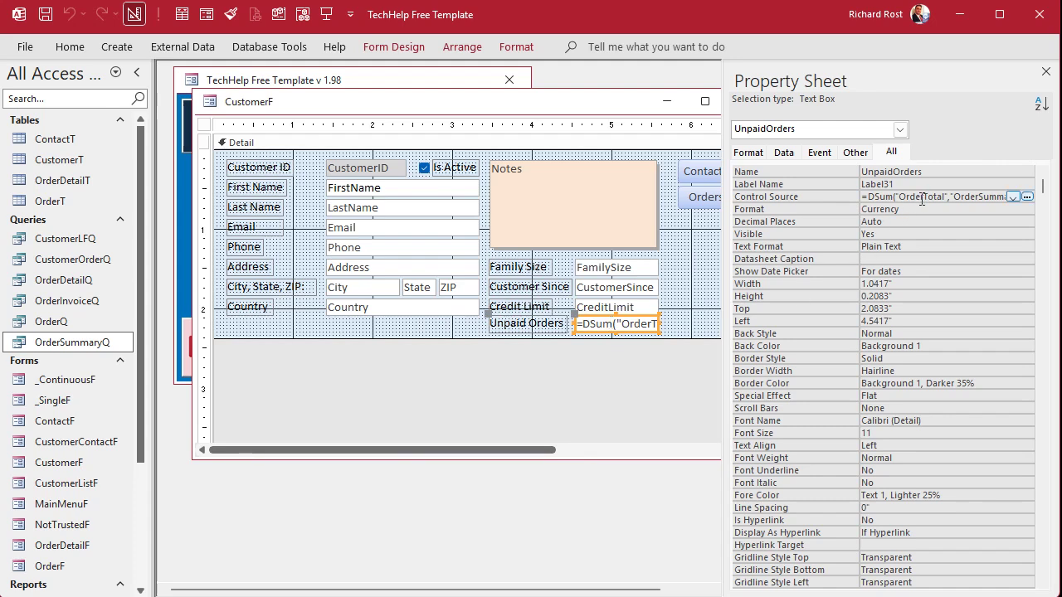
{"action": "key", "text": "shift+F2"}
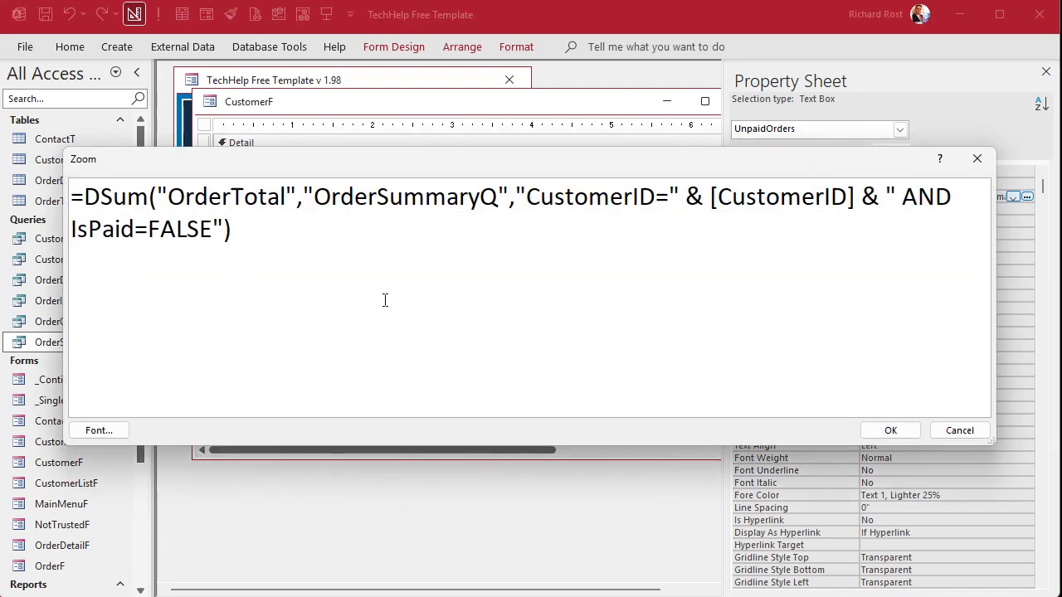
- Wrap the DSum in Nz(...,0), confirm it, and close the properties panel
{"action": "key", "text": "Right"}
{"action": "type", "text": "Nz("}
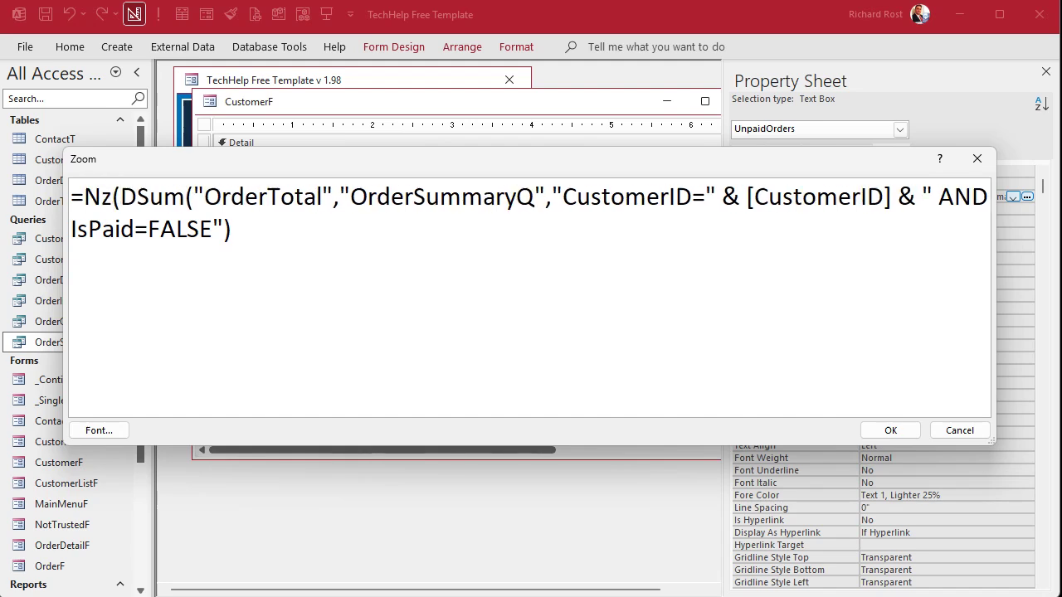
{"action": "left_click", "coordinate": [280, 229]}
{"action": "type", "text": ")"}
{"action": "key", "text": "Left"}
{"action": "type", "text": ",0"}
{"action": "left_click", "coordinate": [892, 431]}
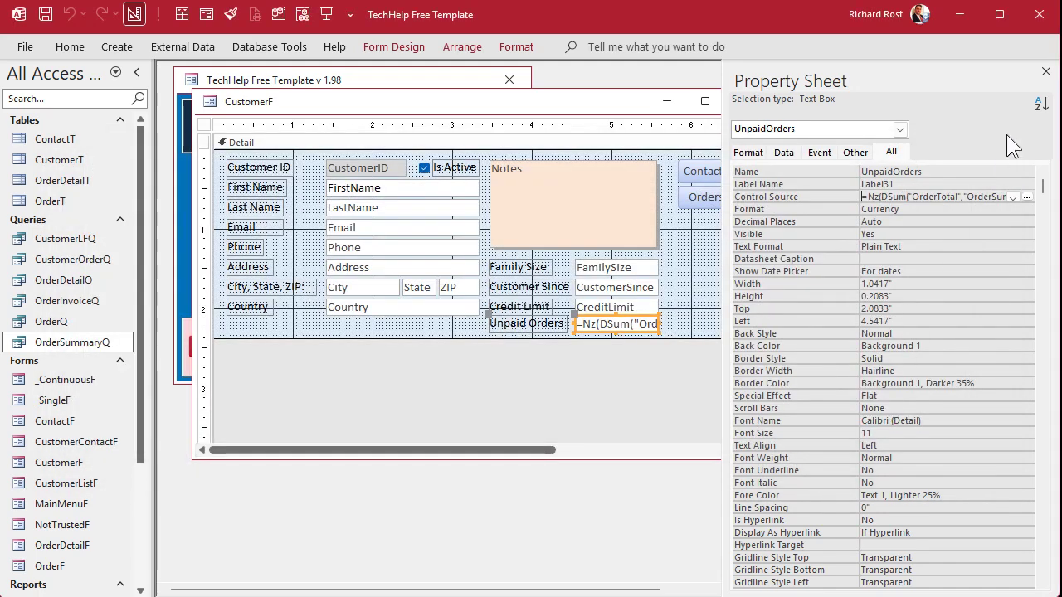
{"action": "left_click", "coordinate": [1045, 72]}
- Close the design, open the customer form and confirm the second customer shows $0.00 unpaid
{"action": "left_click", "coordinate": [743, 102]}
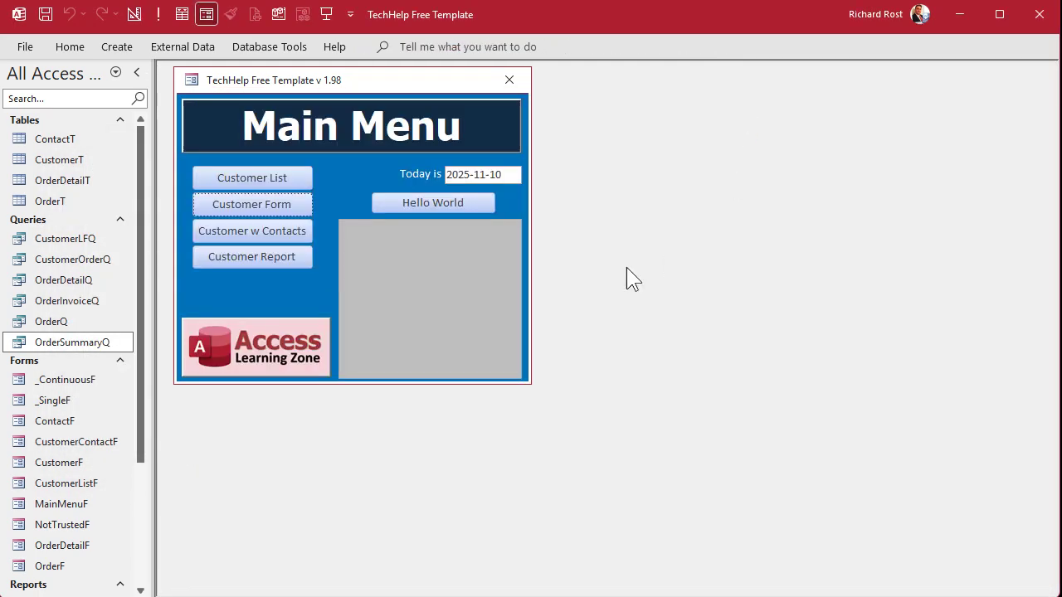
{"action": "left_click", "coordinate": [254, 204]}
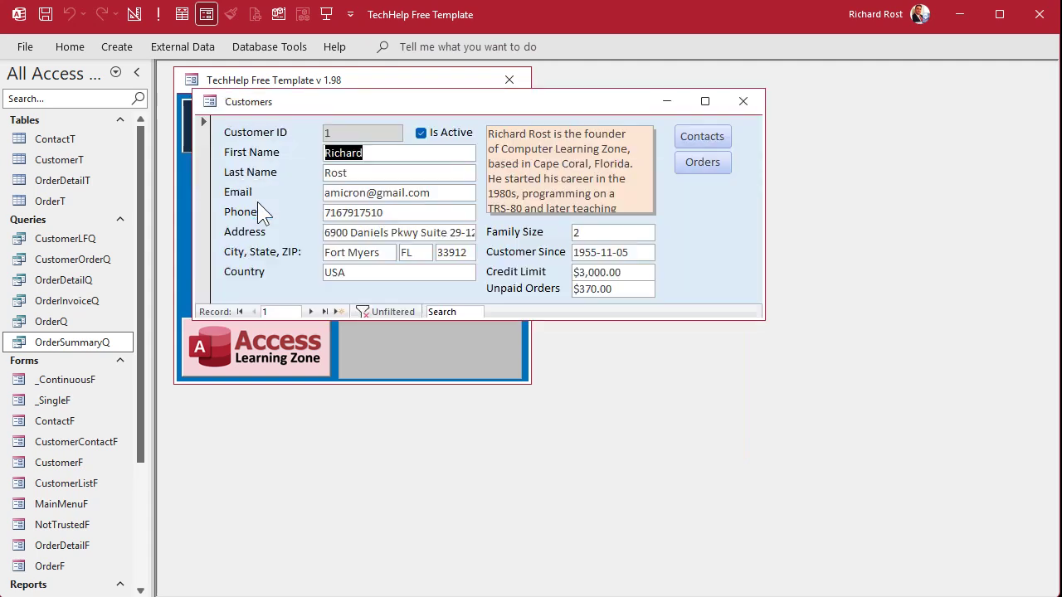
{"action": "left_click", "coordinate": [310, 312]}
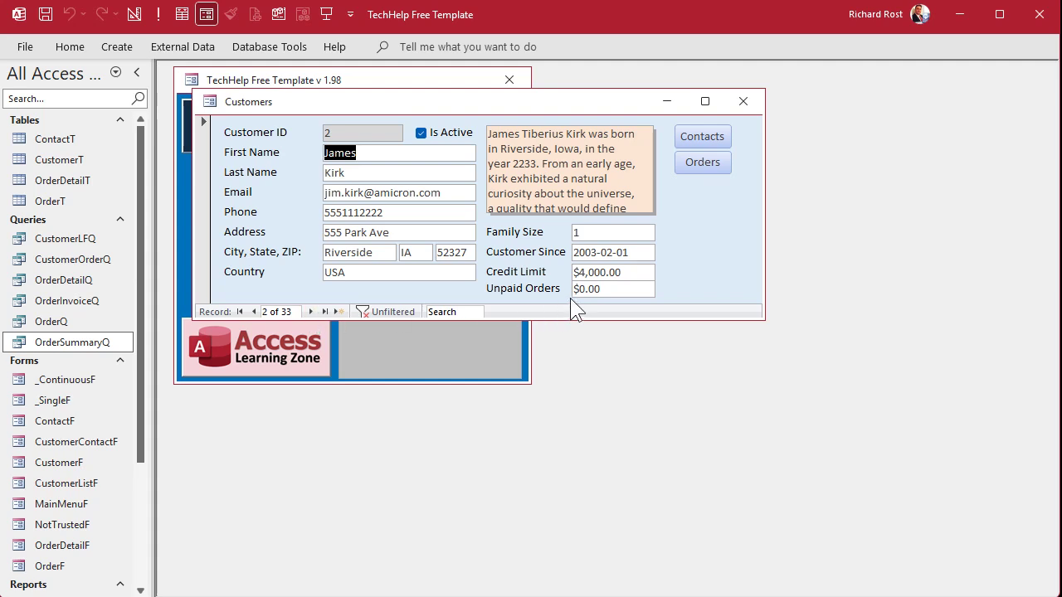
- Reopen the customer form in Design View, enlarge the window and extend the Detail section downward
{"action": "right_click", "coordinate": [711, 206]}
{"action": "left_click", "coordinate": [750, 262]}
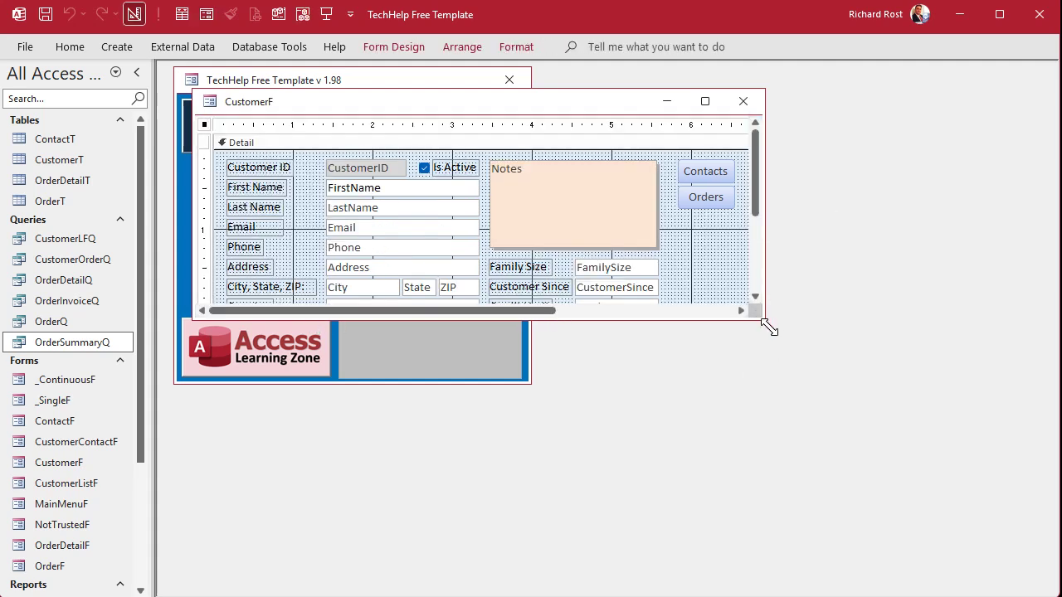
{"action": "left_click_drag", "start_coordinate": [768, 327], "coordinate": [884, 493]}
{"action": "left_click_drag", "start_coordinate": [605, 338], "coordinate": [588, 378]}
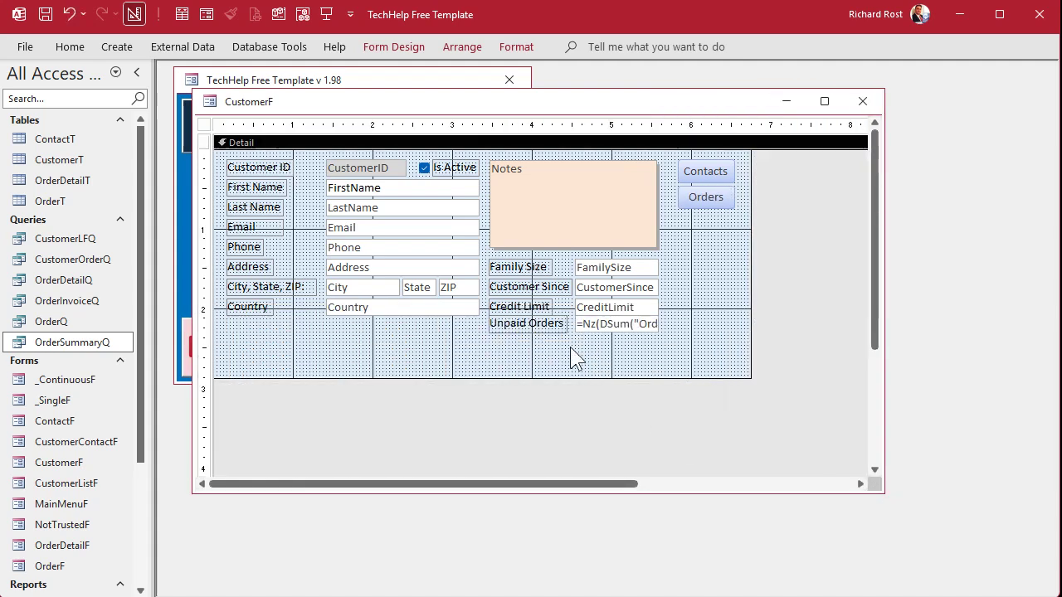
- Give the Unpaid Orders calculated box a light grey background
{"action": "left_click_drag", "start_coordinate": [610, 337], "coordinate": [568, 329]}
{"action": "left_click_drag", "start_coordinate": [563, 332], "coordinate": [609, 348]}
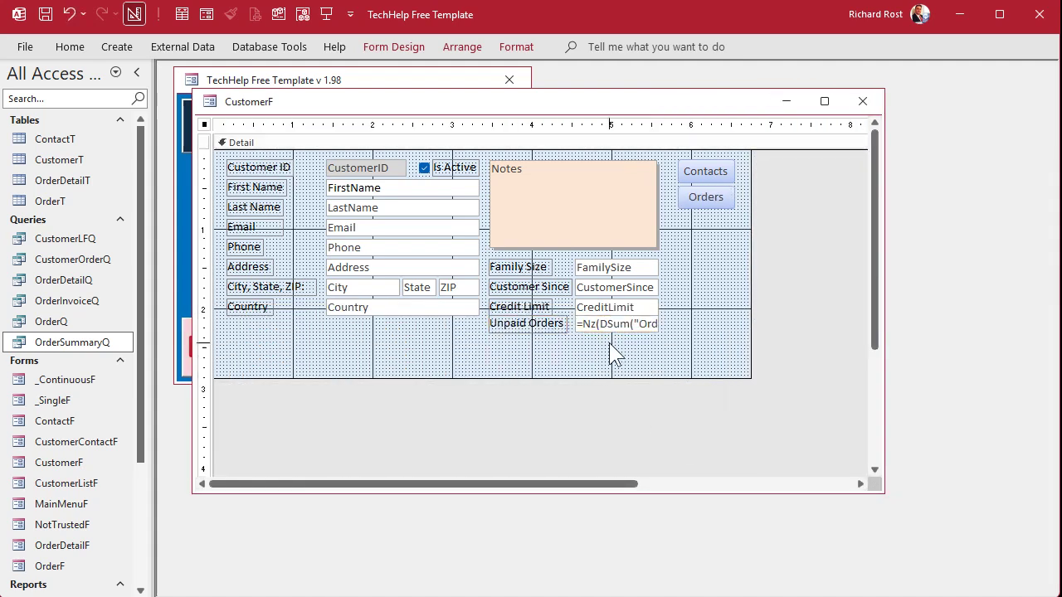
{"action": "left_click", "coordinate": [516, 46]}
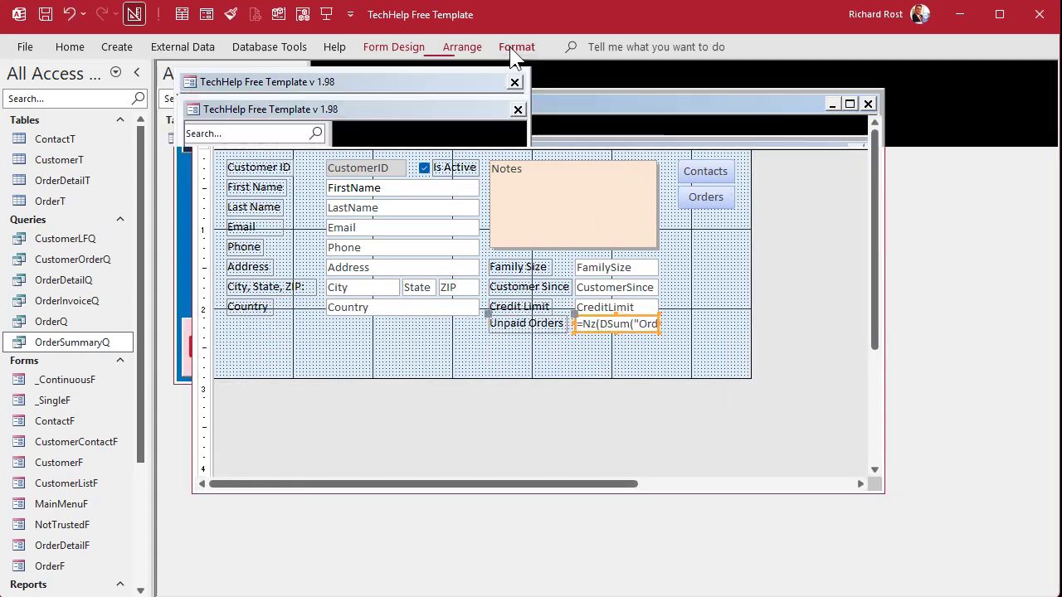
{"action": "left_click", "coordinate": [253, 105]}
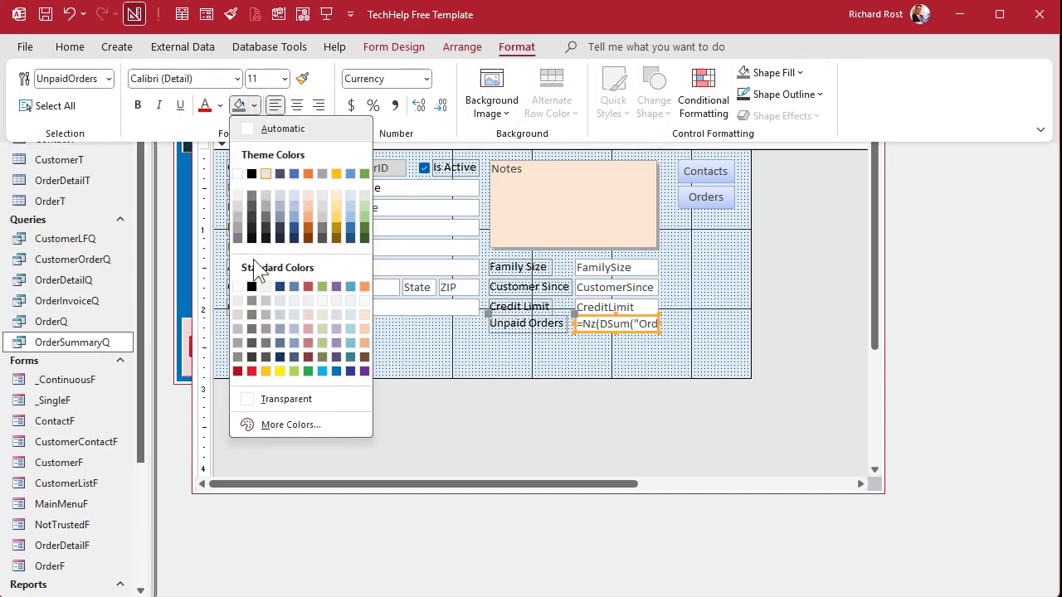
{"action": "left_click", "coordinate": [236, 314]}
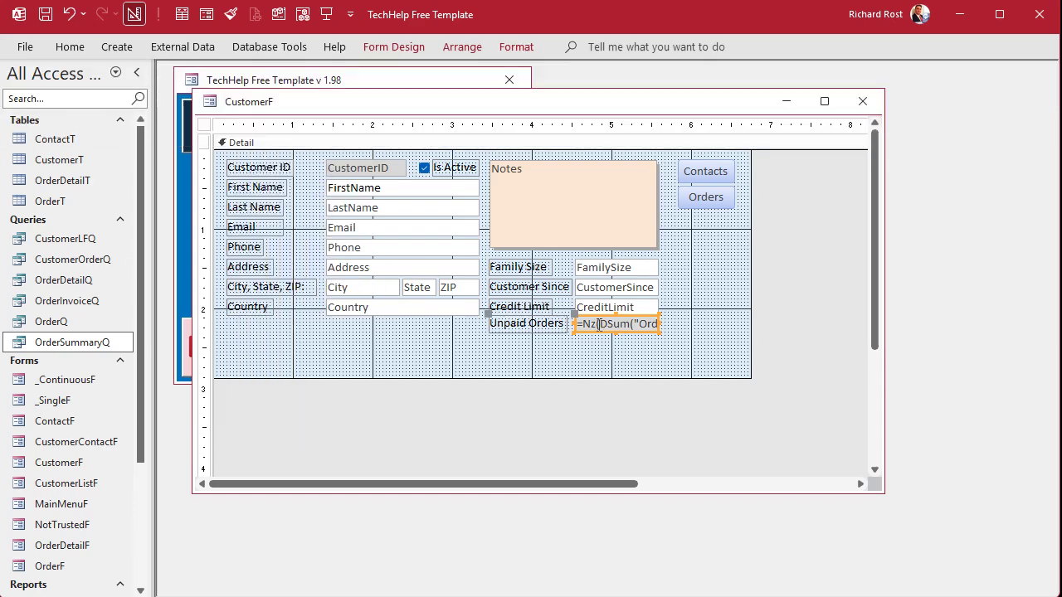
{"action": "left_click", "coordinate": [595, 355]}
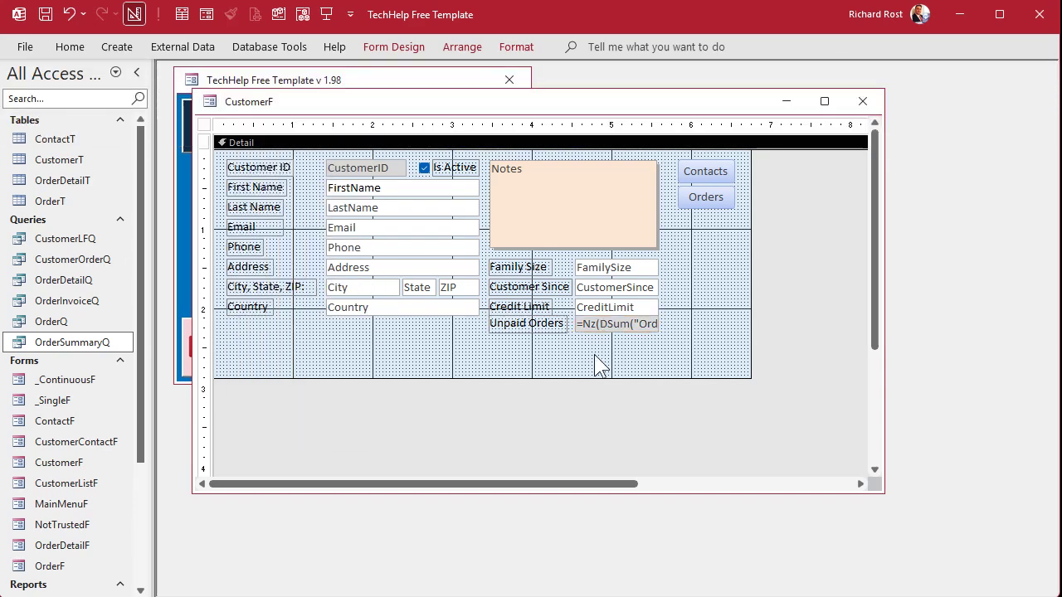
- Duplicate the Unpaid Orders label and box below it and relabel the copy 'Credit Left'
{"action": "left_click", "coordinate": [595, 327]}
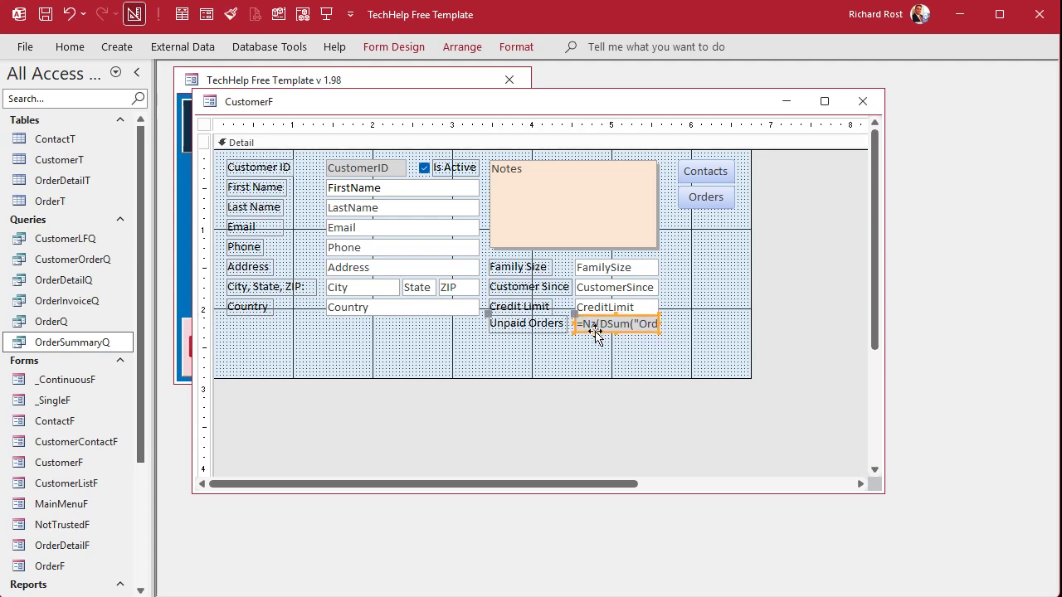
{"action": "key", "text": "ctrl+c"}
{"action": "key", "text": "ctrl+v"}
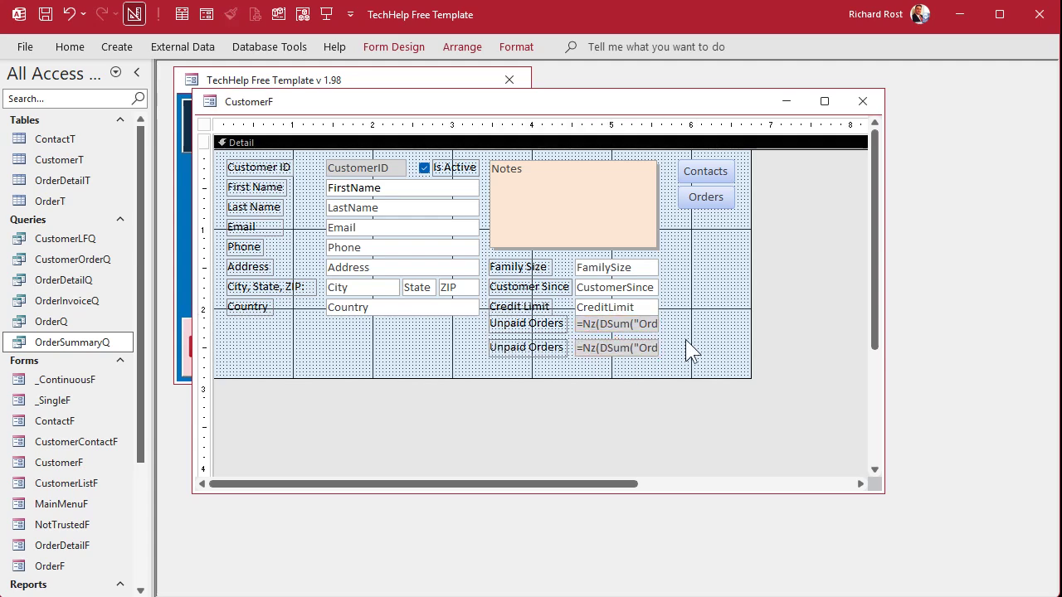
{"action": "left_click_drag", "start_coordinate": [624, 347], "coordinate": [624, 340]}
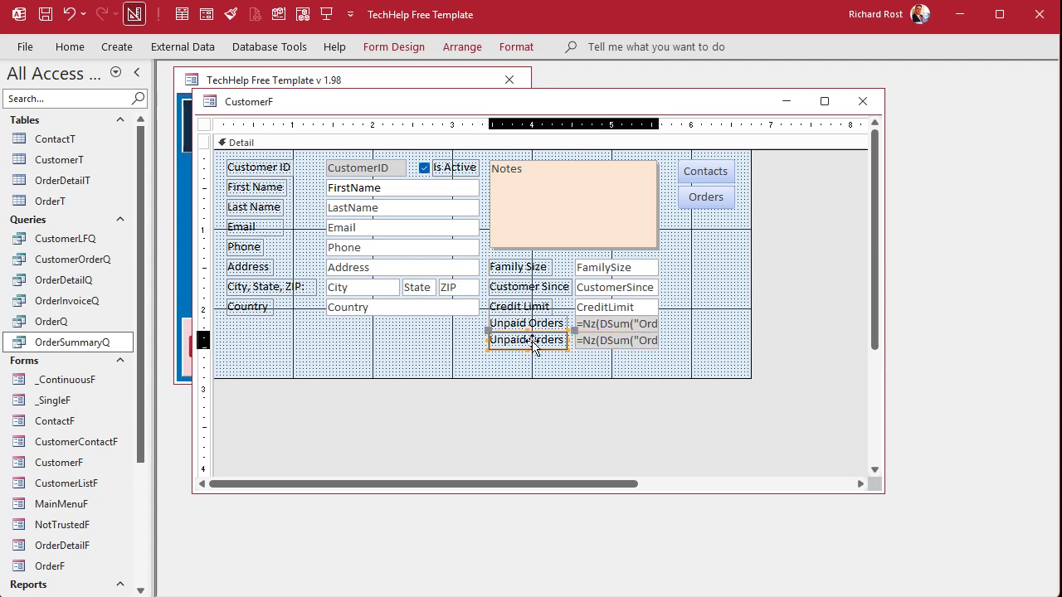
{"action": "left_click", "coordinate": [603, 415]}
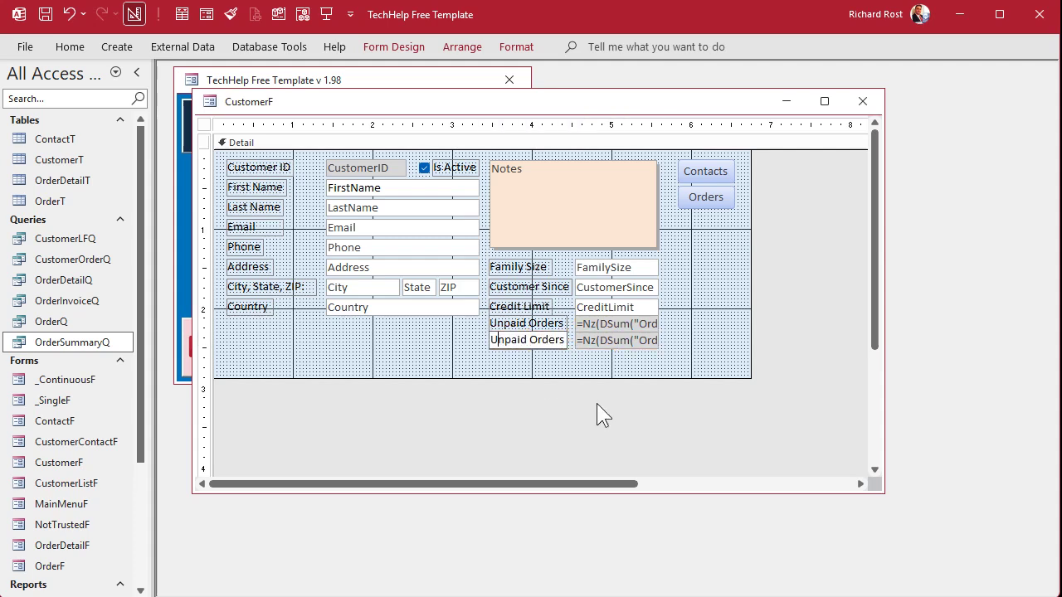
{"action": "key", "text": "ctrl+a"}
{"action": "type", "text": "Credit Left"}
{"action": "key", "text": "Return"}
{"action": "left_click", "coordinate": [624, 351]}
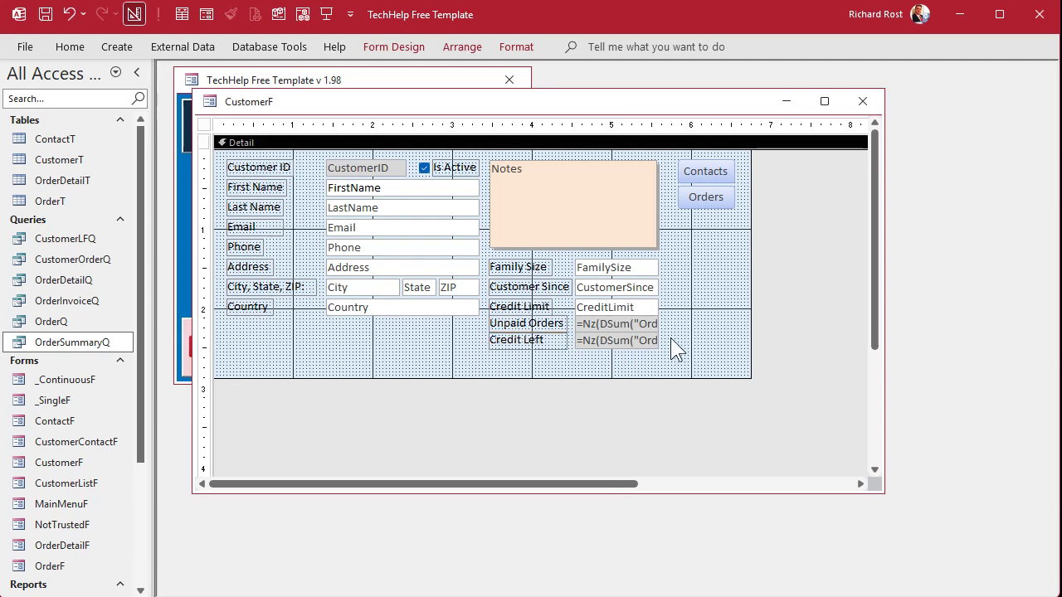
- Size the Unpaid Orders and Credit Left labels and boxes to fit their contents
{"action": "left_click_drag", "start_coordinate": [674, 350], "coordinate": [498, 312]}
{"action": "right_click", "coordinate": [499, 312]}
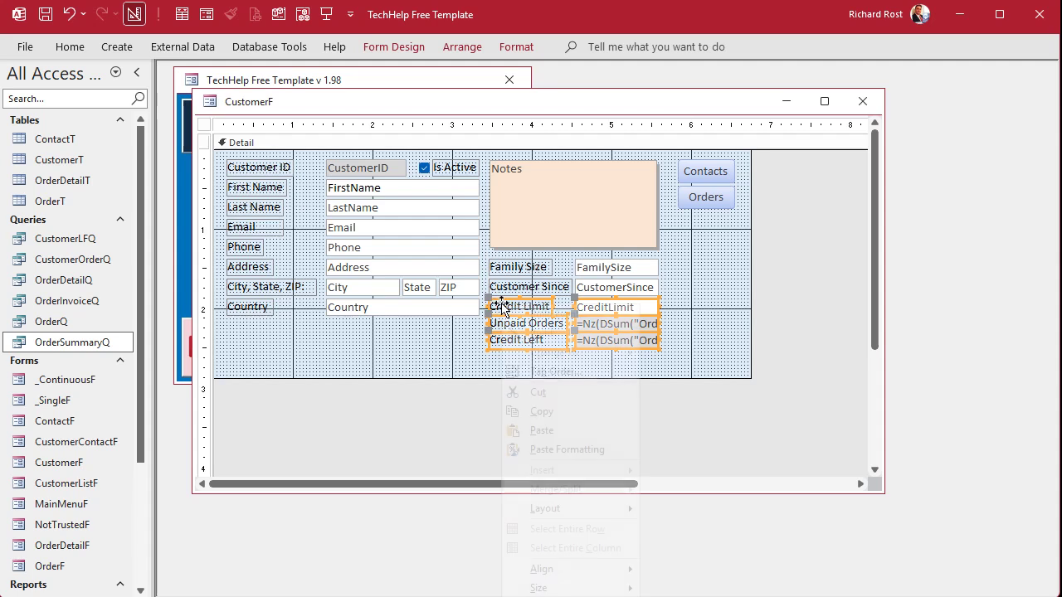
{"action": "mouse_move", "coordinate": [533, 591]}
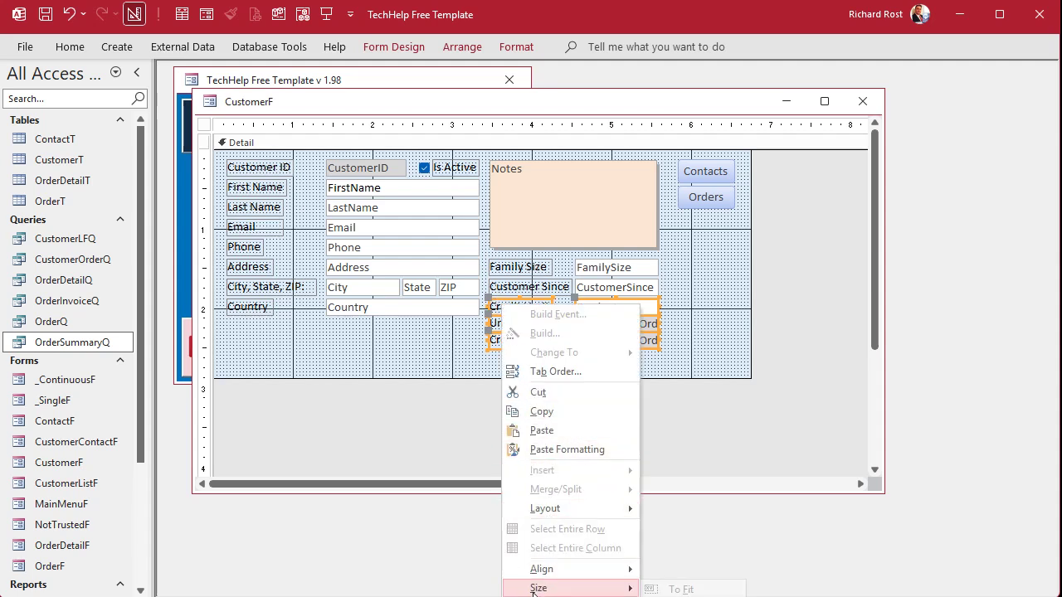
{"action": "left_click", "coordinate": [673, 589]}
{"action": "left_click", "coordinate": [708, 351]}
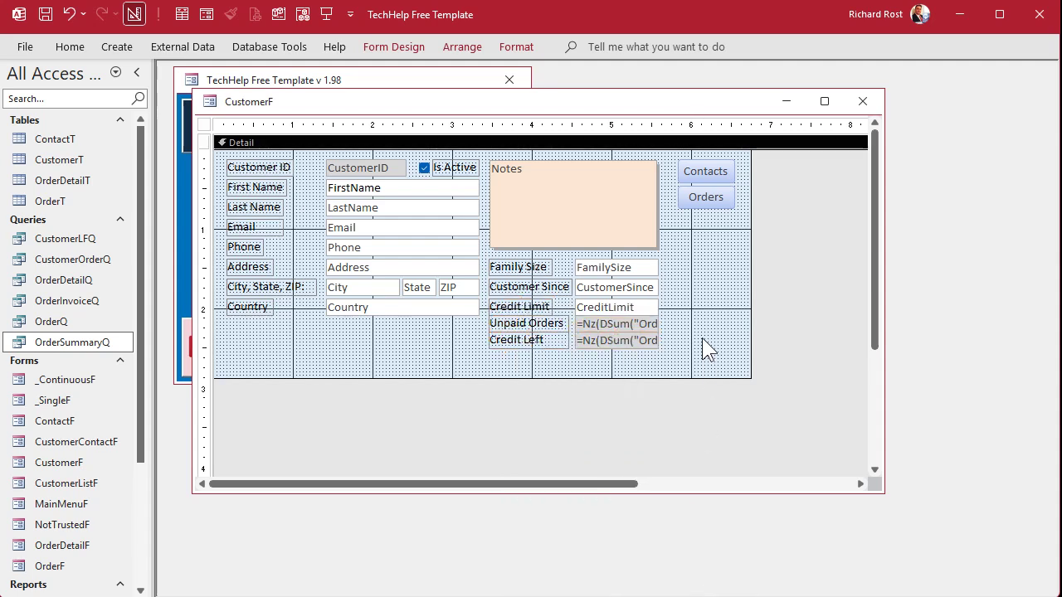
- Name the box CreditLeft and set its Control Source to =[CreditLimit]-[UnpaidOrders]
{"action": "double_click", "coordinate": [610, 342]}
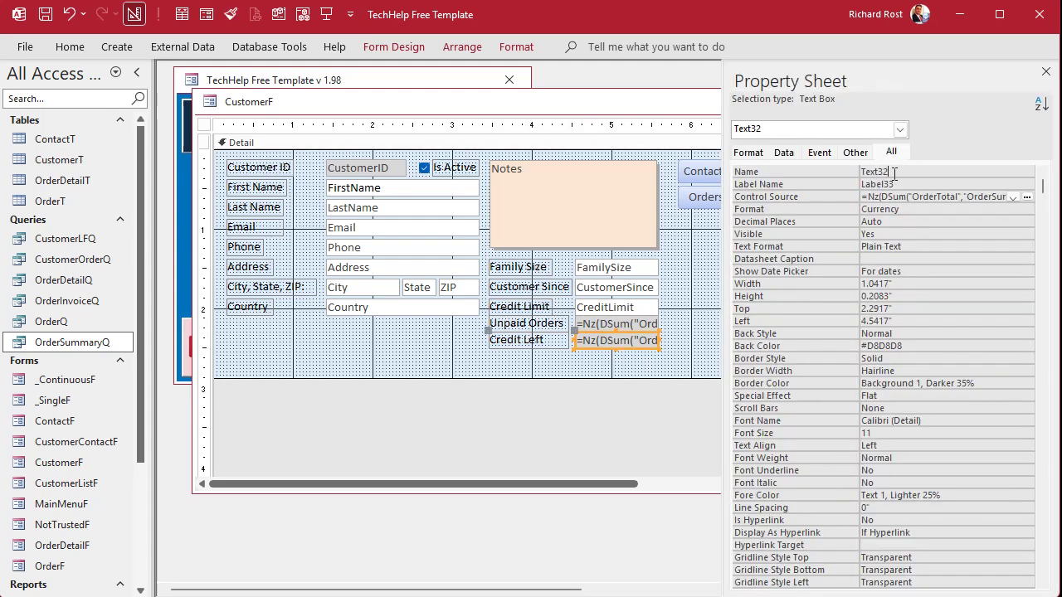
{"action": "left_click", "coordinate": [822, 166]}
{"action": "type", "text": "CreditLeft"}
{"action": "key", "text": "Return"}
{"action": "key", "text": "Return"}
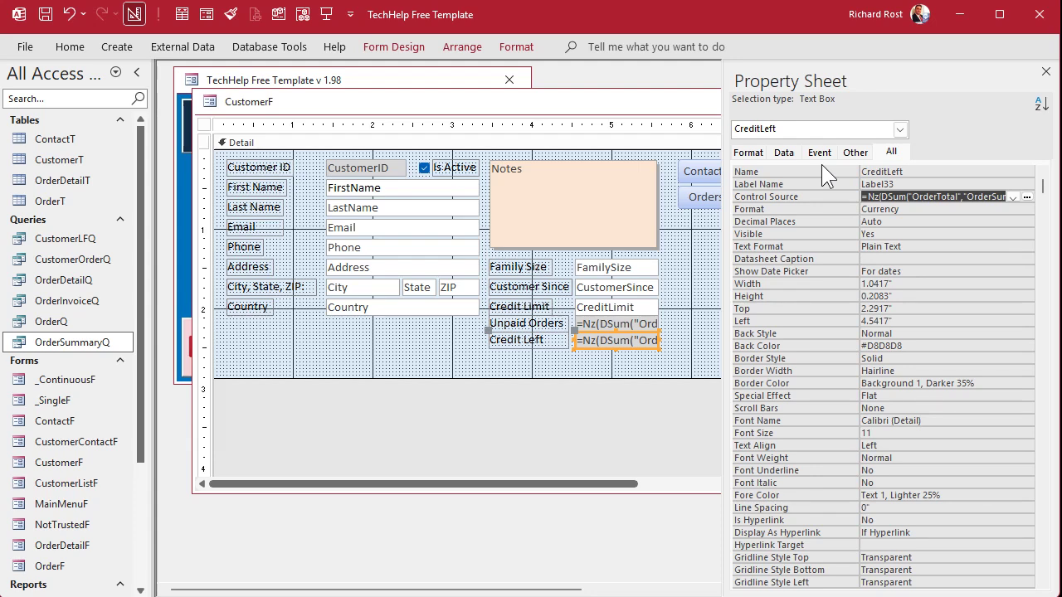
{"action": "type", "text": "="}
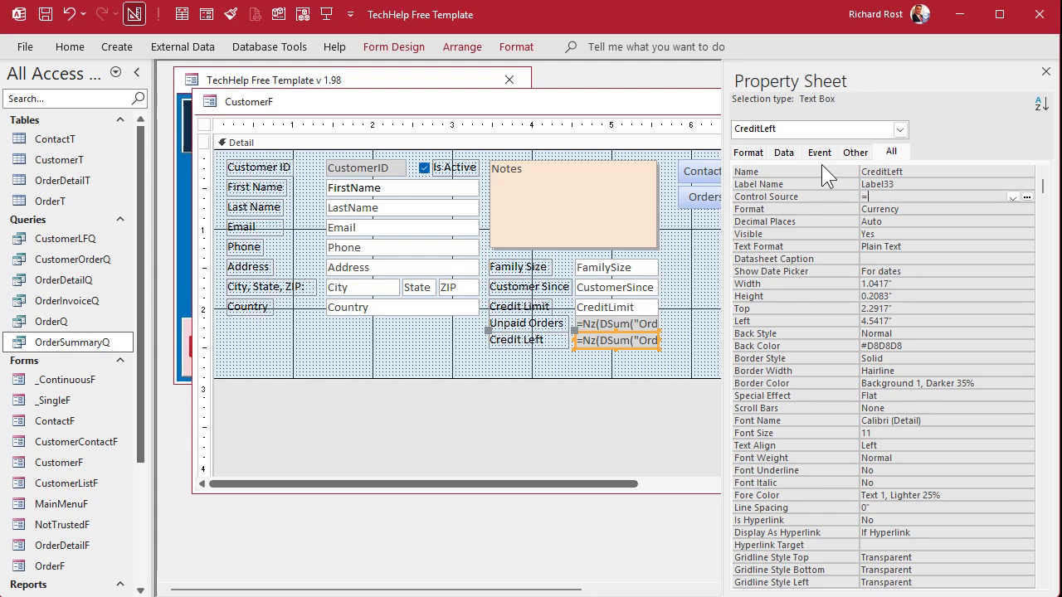
{"action": "type", "text": "[CreditLim"}
{"action": "type", "text": "it]-["}
{"action": "type", "text": "Unpaid"}
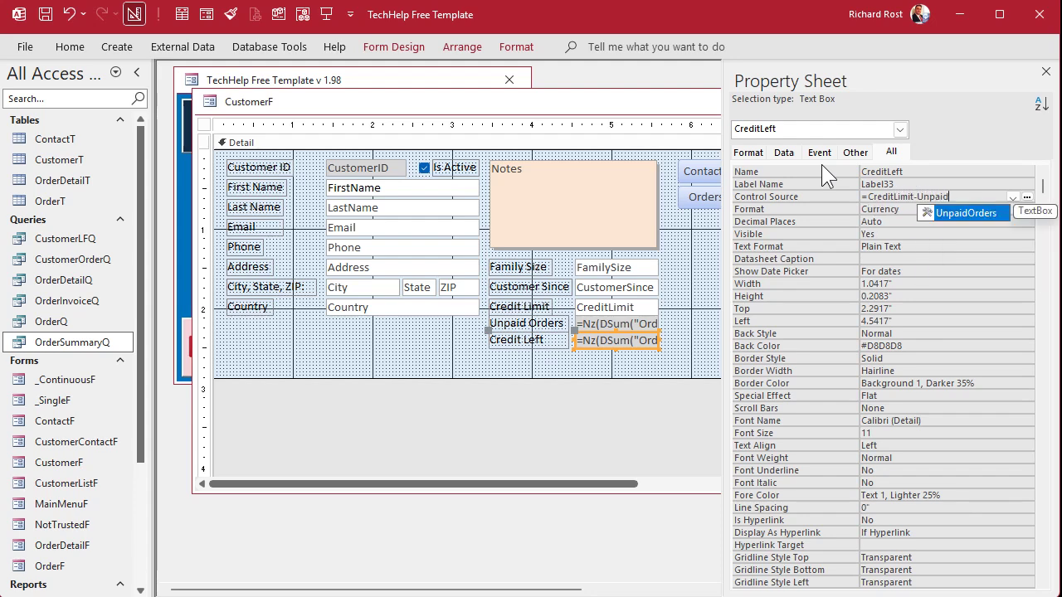
{"action": "type", "text": "Order"}
{"action": "key", "text": "Return"}
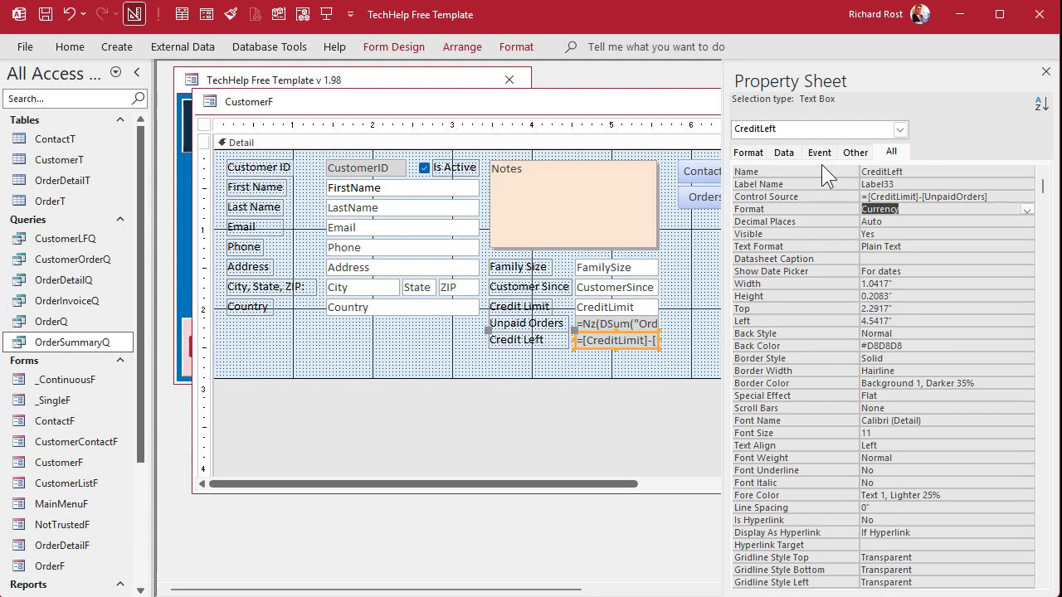
{"action": "left_click", "coordinate": [923, 198]}
{"action": "key", "text": "shift+F2"}
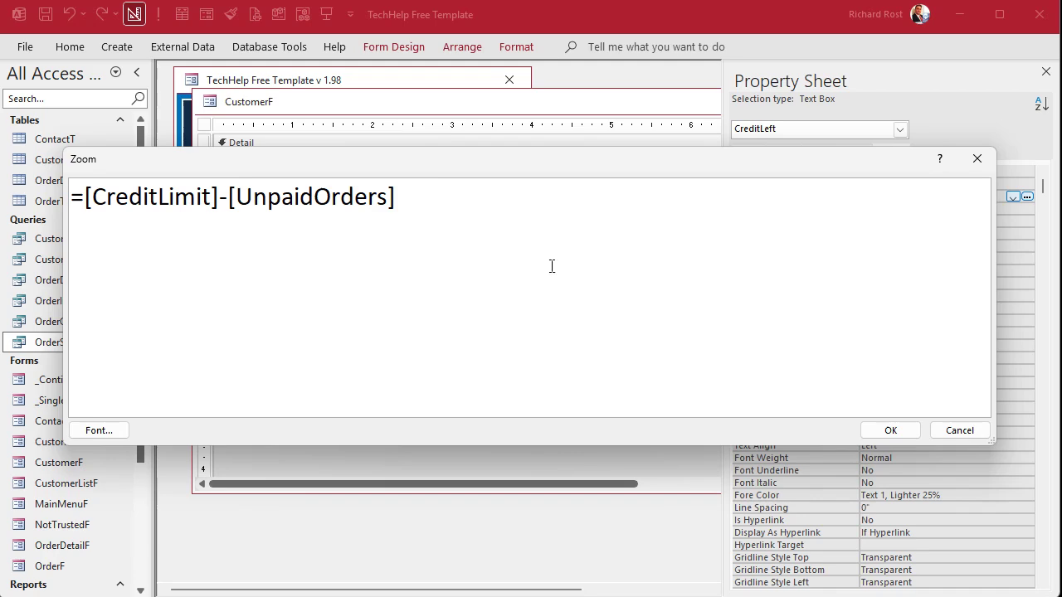
{"action": "left_click", "coordinate": [889, 430]}
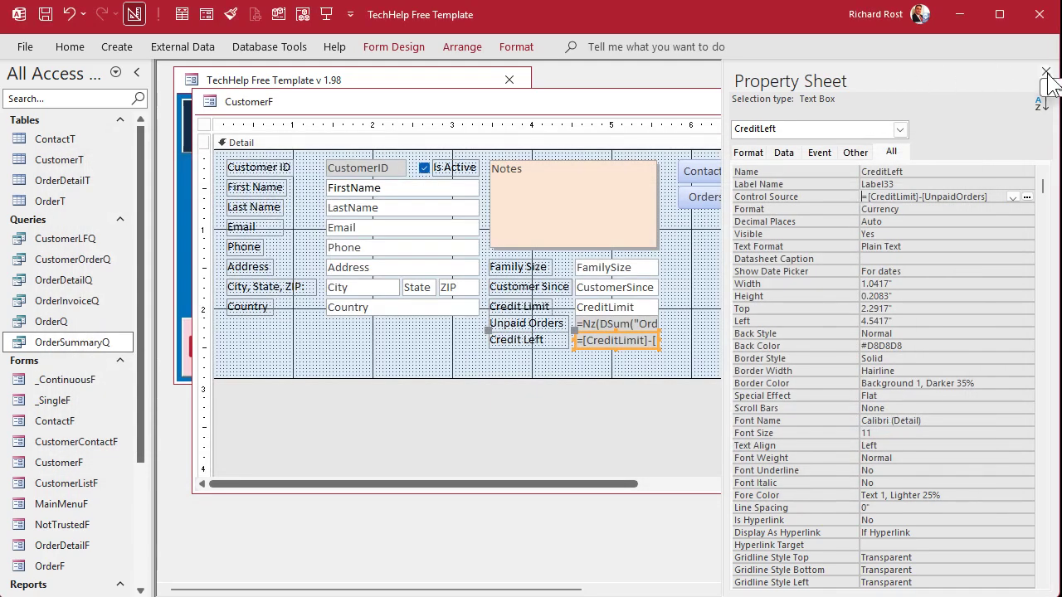
- Close the Property Sheet, shrink the Detail section to fit, and close the CustomerF design
{"action": "left_click", "coordinate": [1046, 72]}
{"action": "left_click", "coordinate": [704, 292]}
{"action": "left_click_drag", "start_coordinate": [672, 378], "coordinate": [675, 355]}
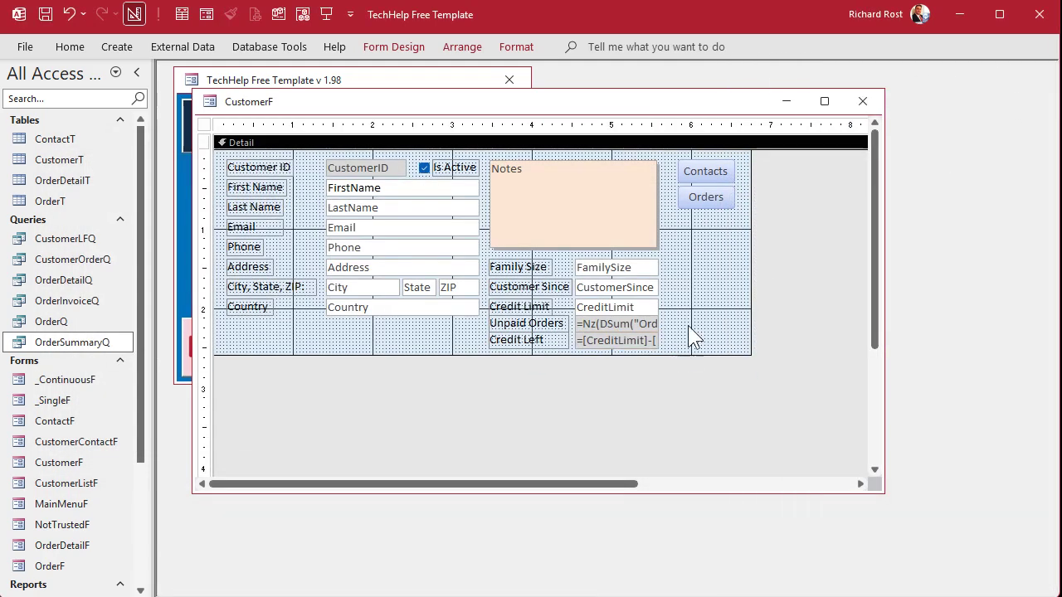
{"action": "left_click", "coordinate": [863, 101]}
- Go to customer record 2 in the Customer Form and untick Is Paid on its order
{"action": "left_click", "coordinate": [259, 206]}
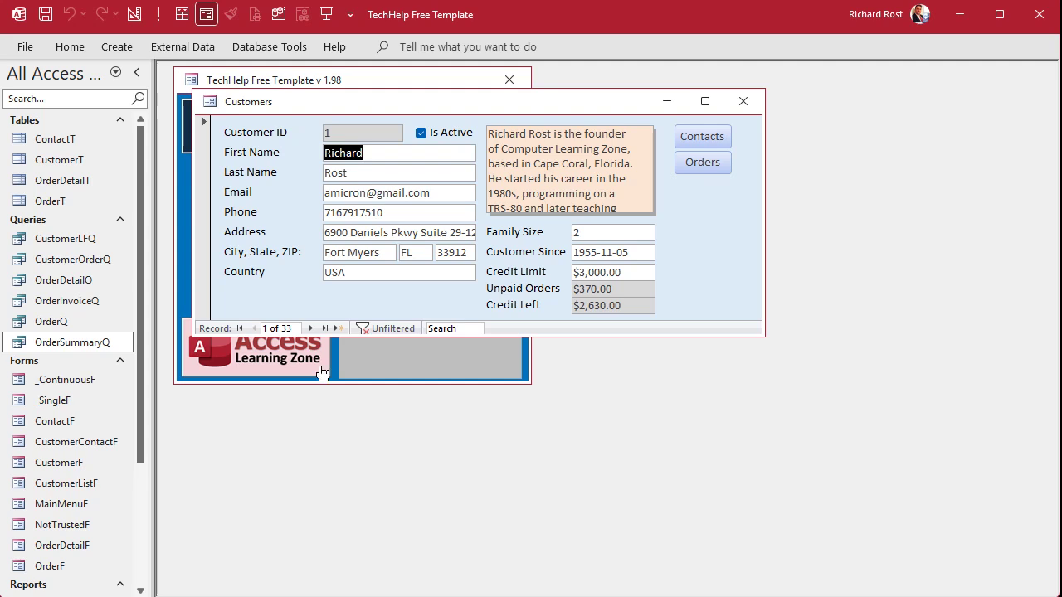
{"action": "left_click", "coordinate": [310, 329]}
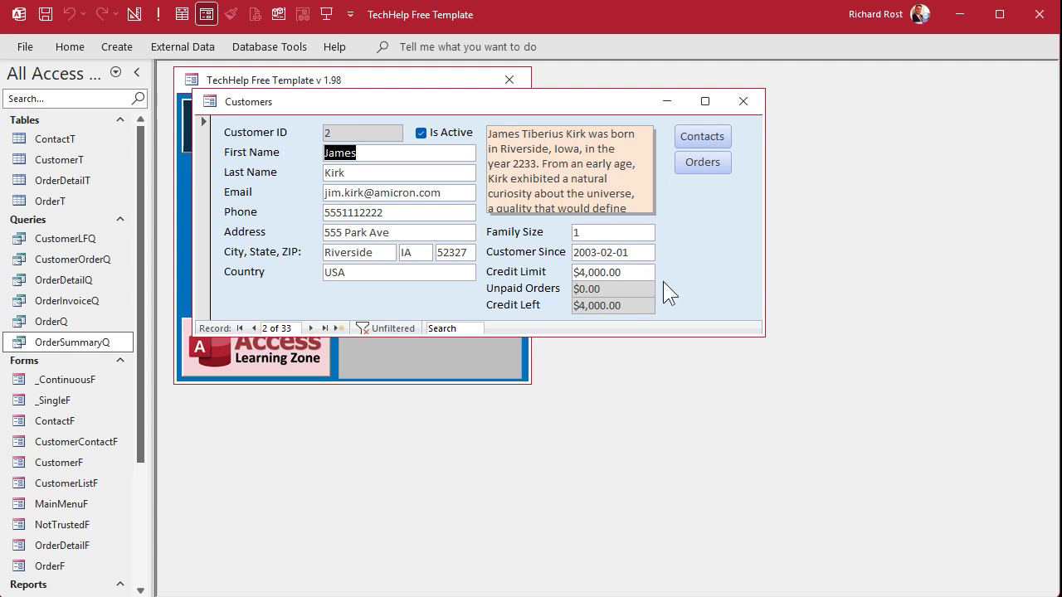
{"action": "key", "text": "F5"}
{"action": "left_click", "coordinate": [709, 165]}
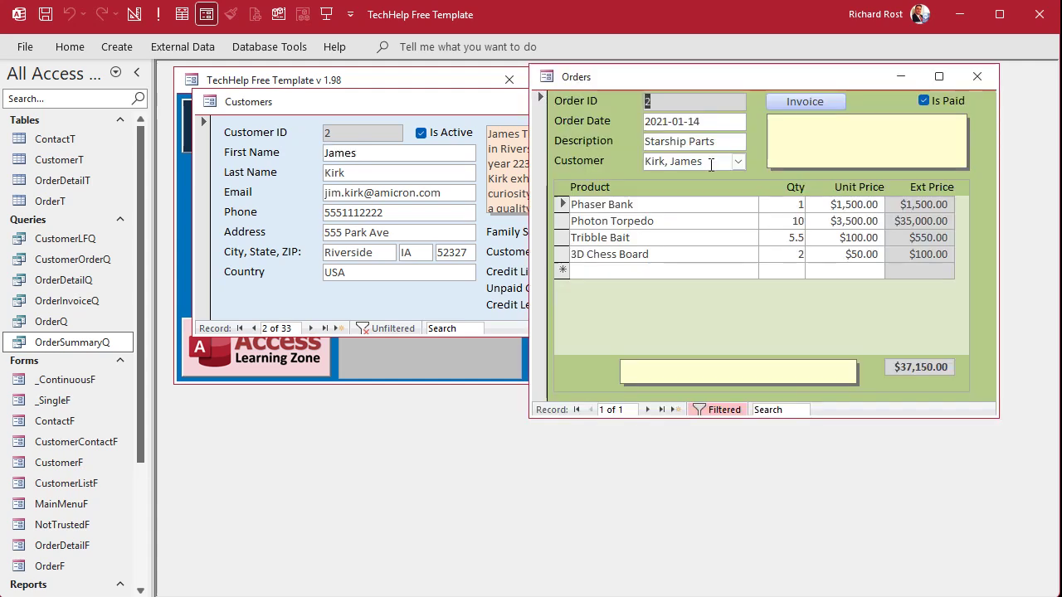
{"action": "left_click", "coordinate": [926, 103]}
{"action": "left_click", "coordinate": [979, 77]}
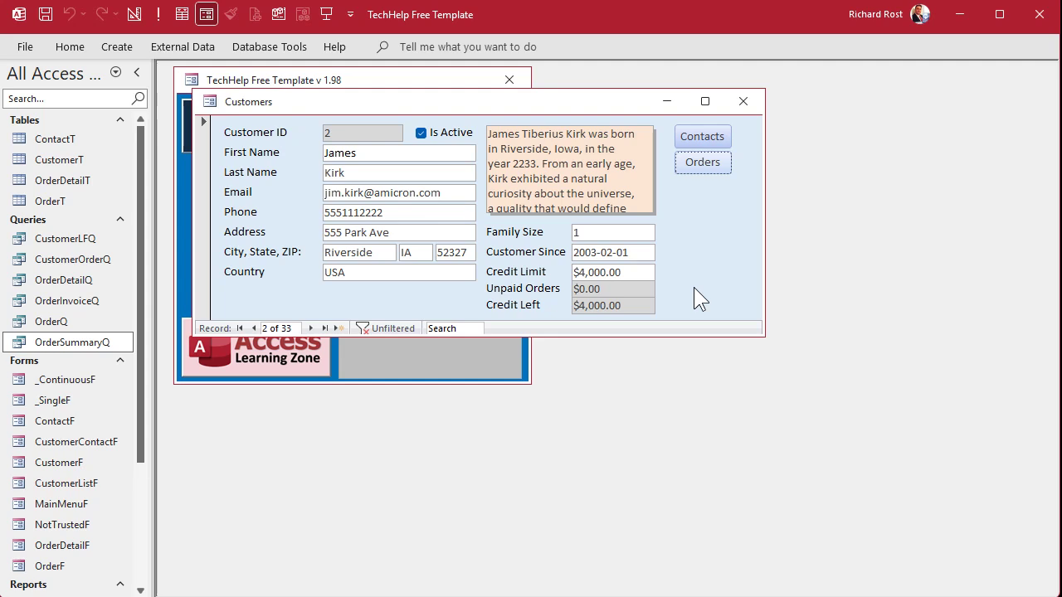
- Refresh the record so Unpaid Orders reads $37,150.00 and Credit Left ($33,150.00)
{"action": "left_click", "coordinate": [70, 46]}
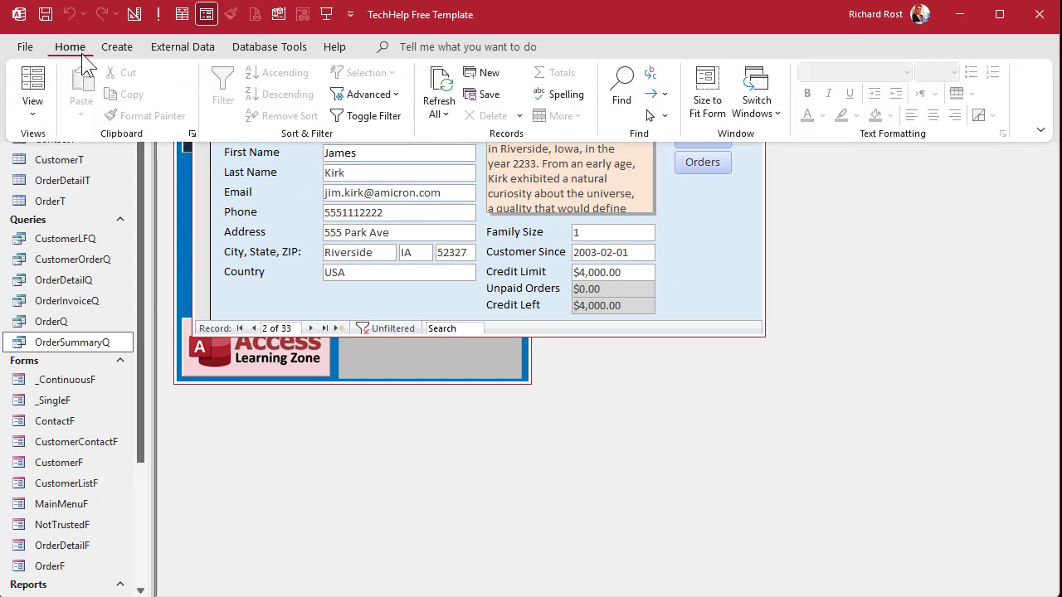
{"action": "left_click", "coordinate": [439, 109]}
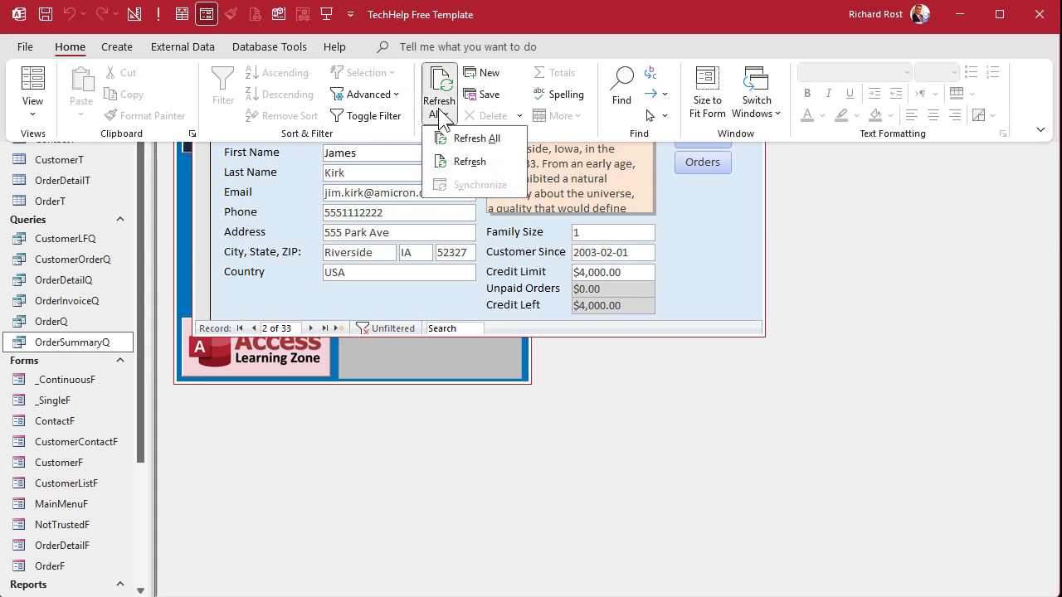
{"action": "left_click", "coordinate": [495, 167]}
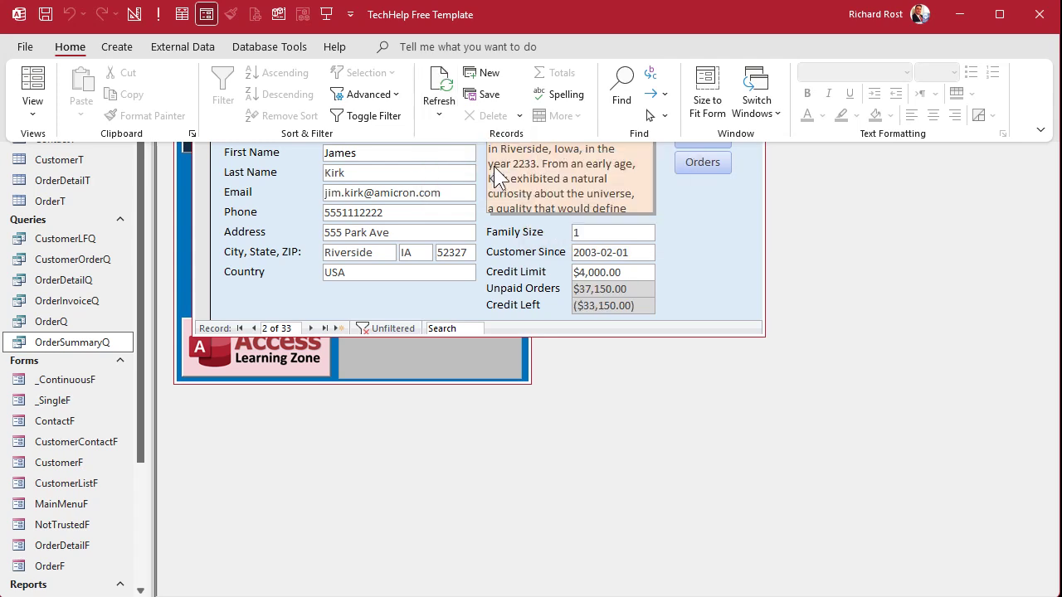
{"action": "left_click", "coordinate": [690, 309]}
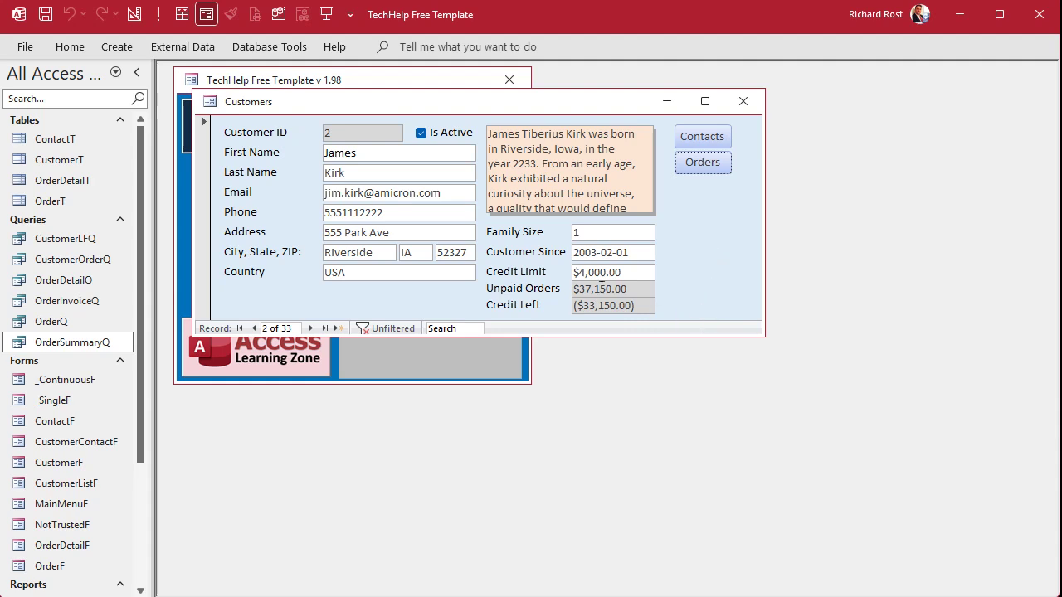
- Switch the customer form to Design View and open Conditional Formatting for Credit Left
{"action": "right_click", "coordinate": [537, 101]}
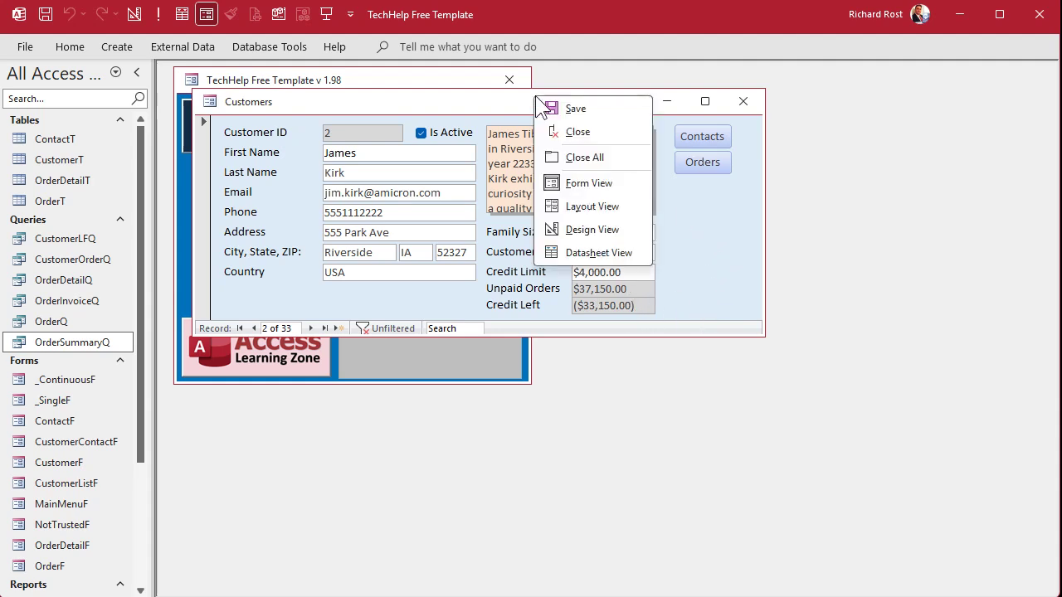
{"action": "left_click", "coordinate": [614, 231]}
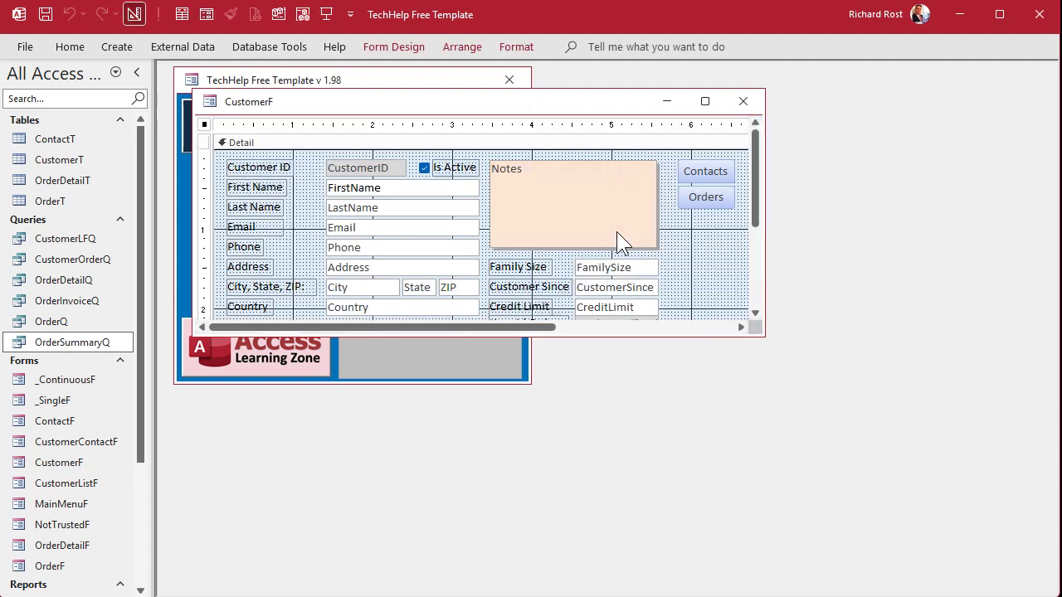
{"action": "left_click_drag", "start_coordinate": [682, 337], "coordinate": [656, 432]}
{"action": "left_click", "coordinate": [614, 341]}
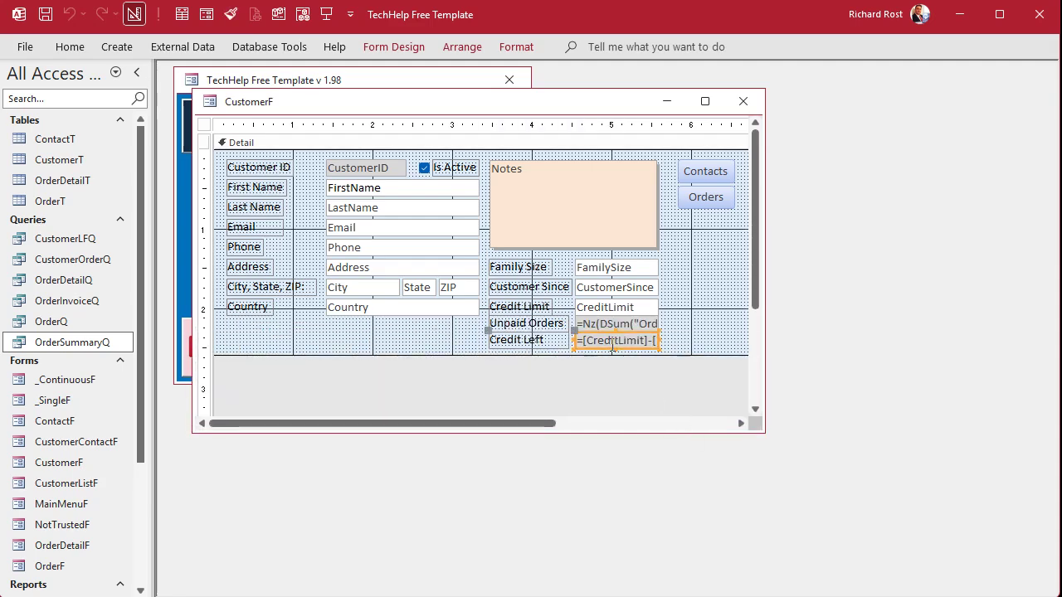
{"action": "left_click", "coordinate": [517, 46]}
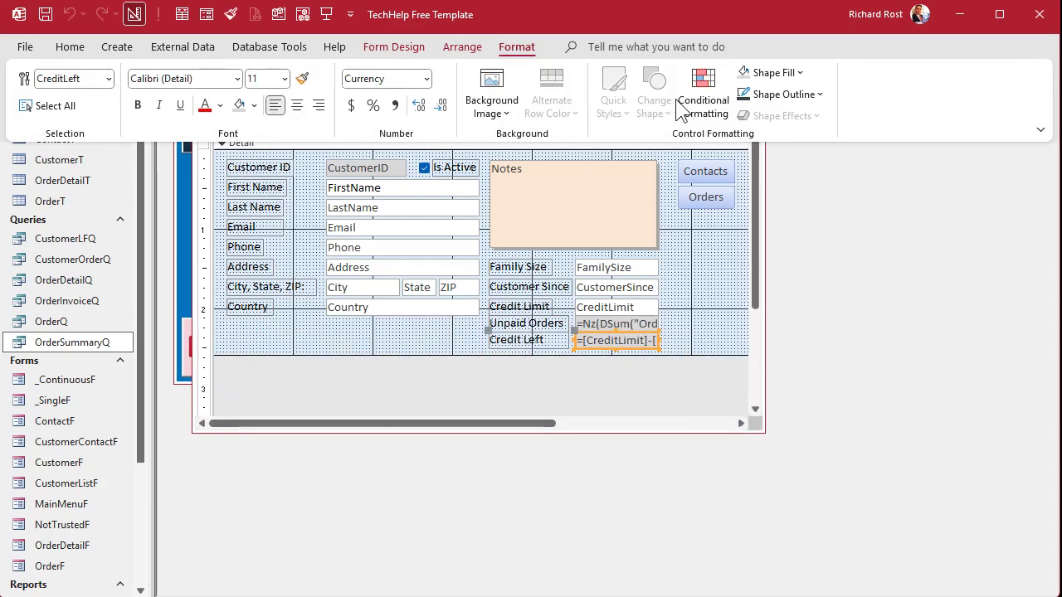
{"action": "left_click", "coordinate": [704, 93]}
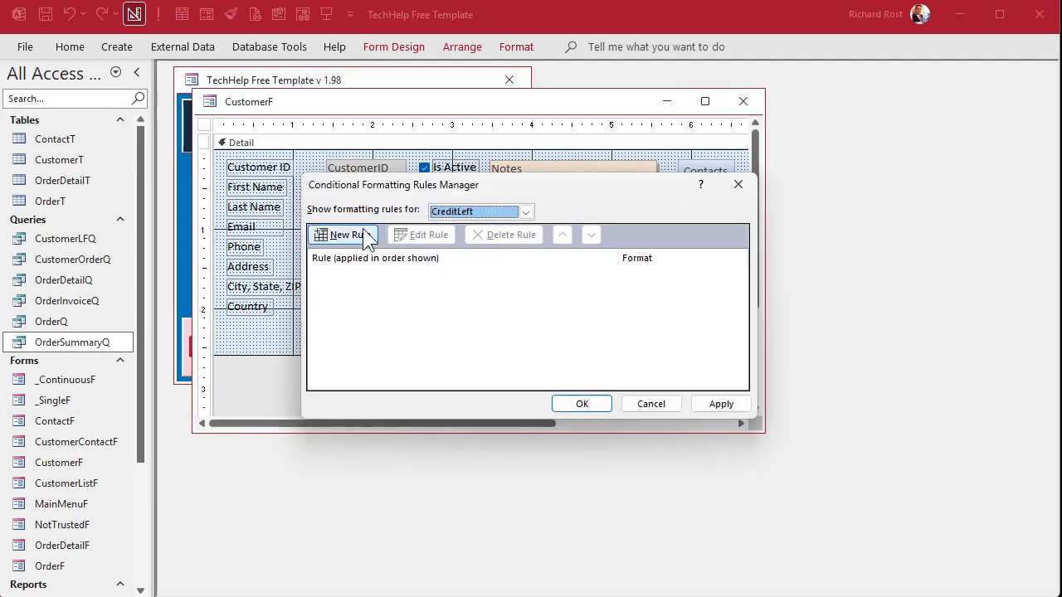
- Add a rule: value greater than 100 gets green fill with white bold text
{"action": "left_click", "coordinate": [351, 234]}
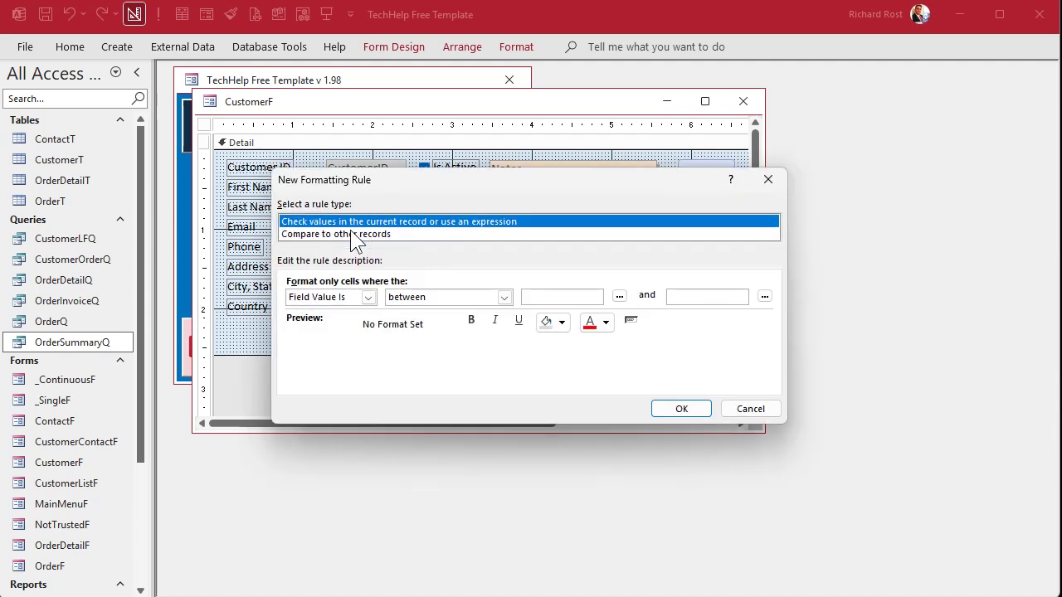
{"action": "left_click", "coordinate": [503, 298]}
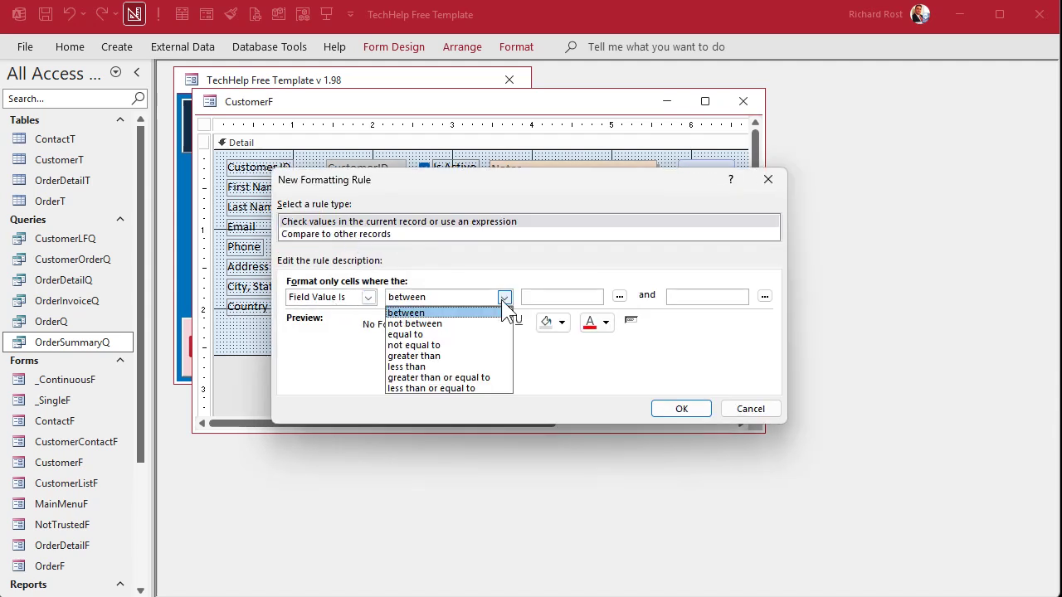
{"action": "left_click", "coordinate": [474, 356]}
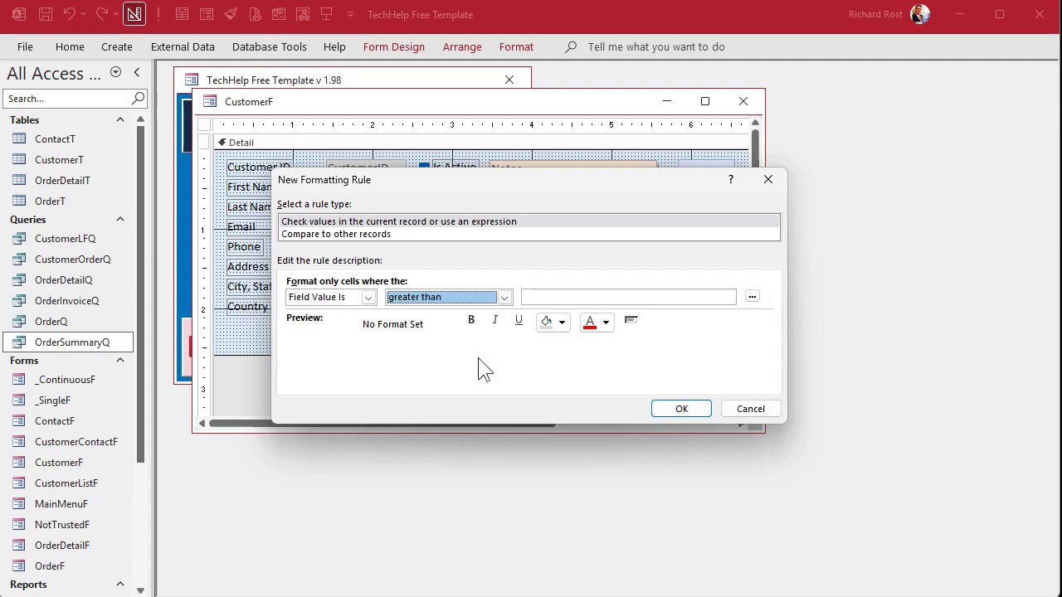
{"action": "left_click", "coordinate": [562, 298]}
{"action": "type", "text": "100"}
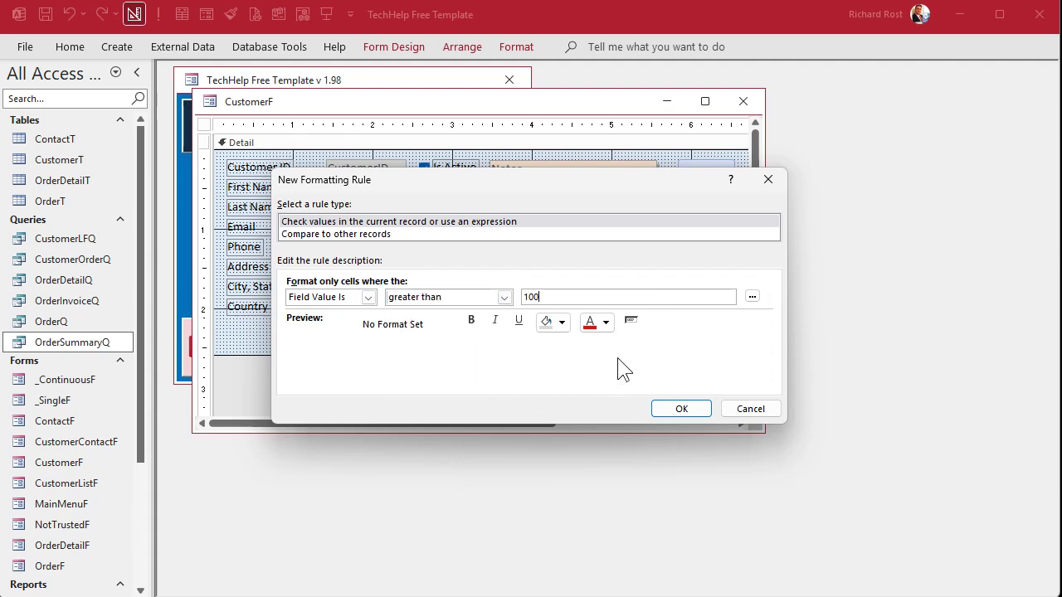
{"action": "left_click", "coordinate": [562, 322]}
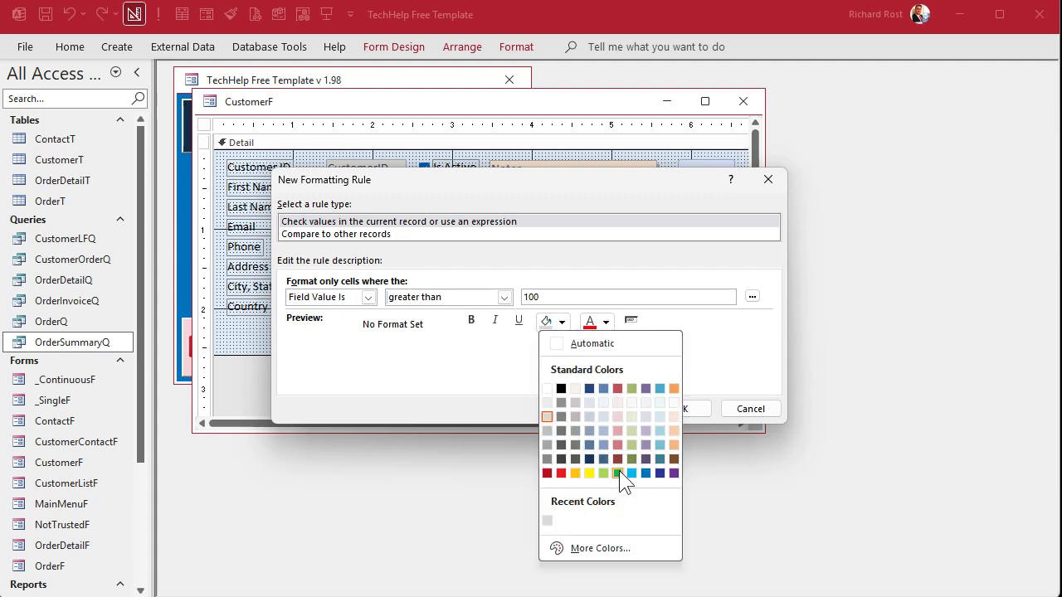
{"action": "left_click", "coordinate": [619, 470]}
{"action": "left_click", "coordinate": [605, 322]}
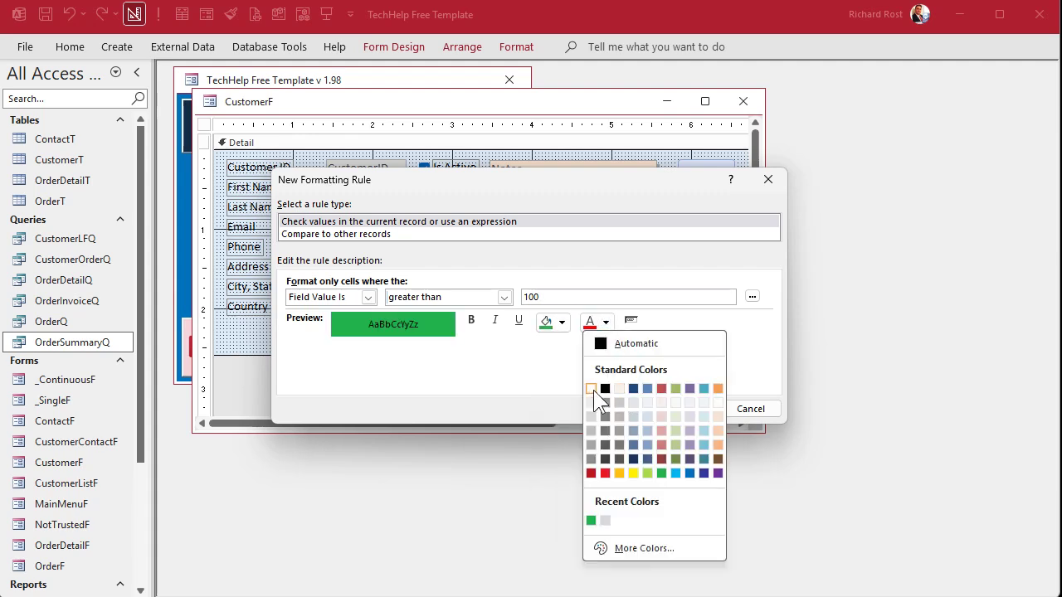
{"action": "left_click", "coordinate": [591, 390]}
{"action": "left_click", "coordinate": [471, 322]}
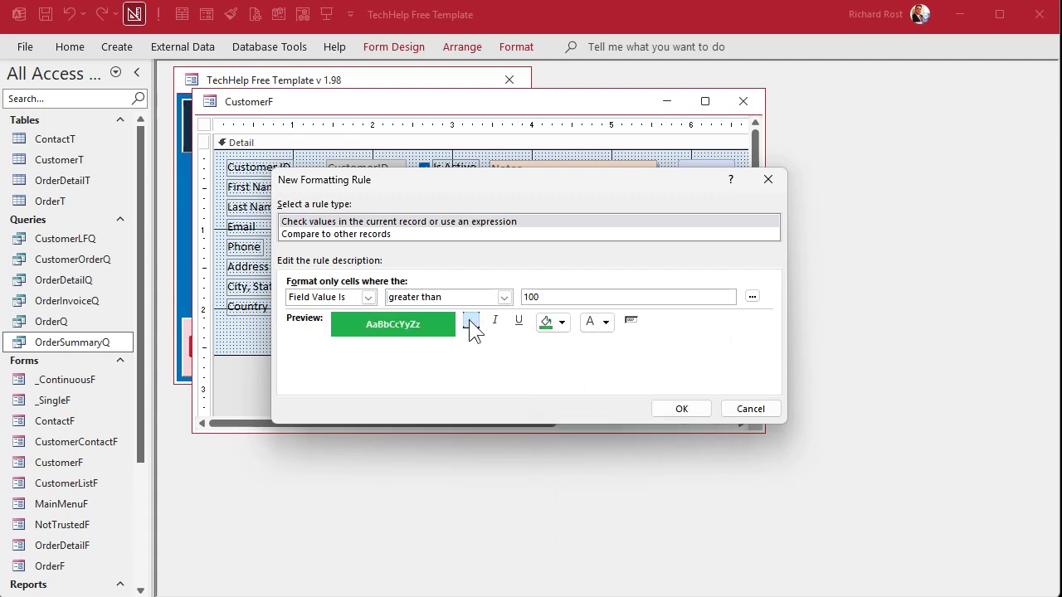
{"action": "left_click", "coordinate": [682, 409]}
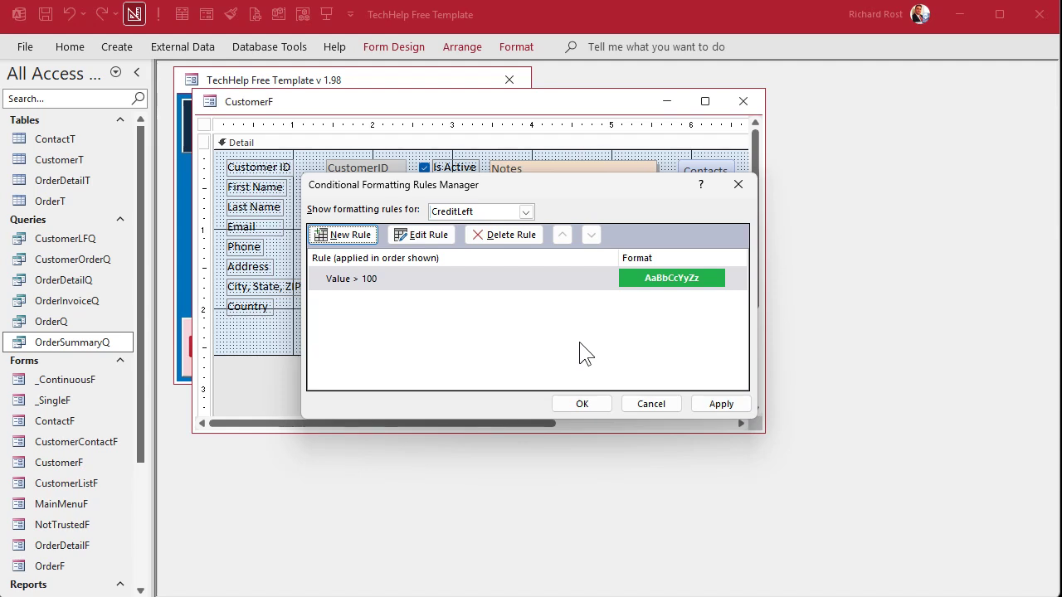
- Add a Credit Left rule giving values greater than 0 a yellow fill
{"action": "left_click", "coordinate": [344, 238]}
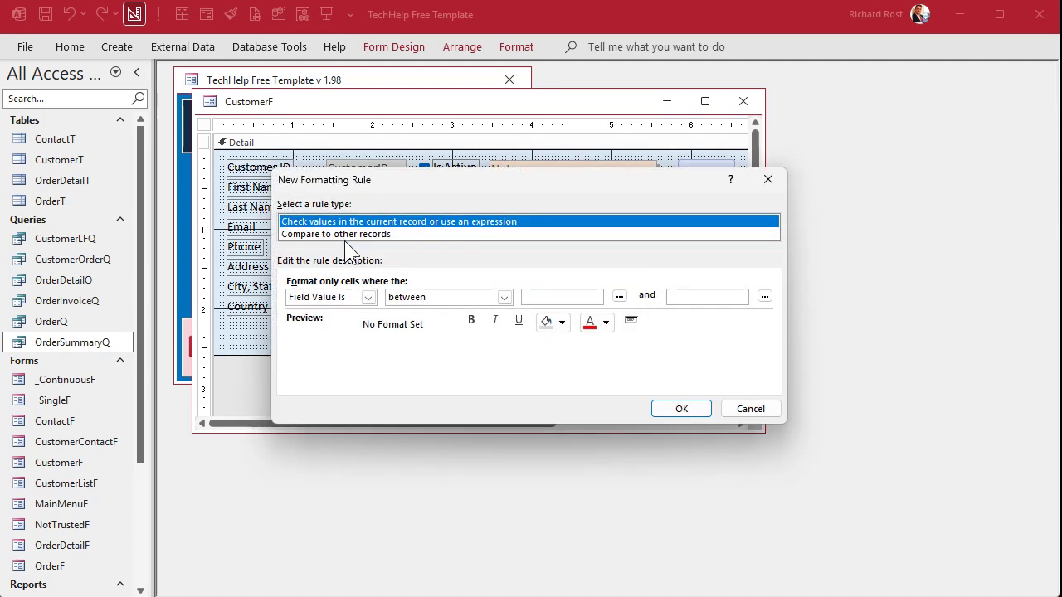
{"action": "left_click", "coordinate": [505, 297]}
{"action": "left_click", "coordinate": [481, 360]}
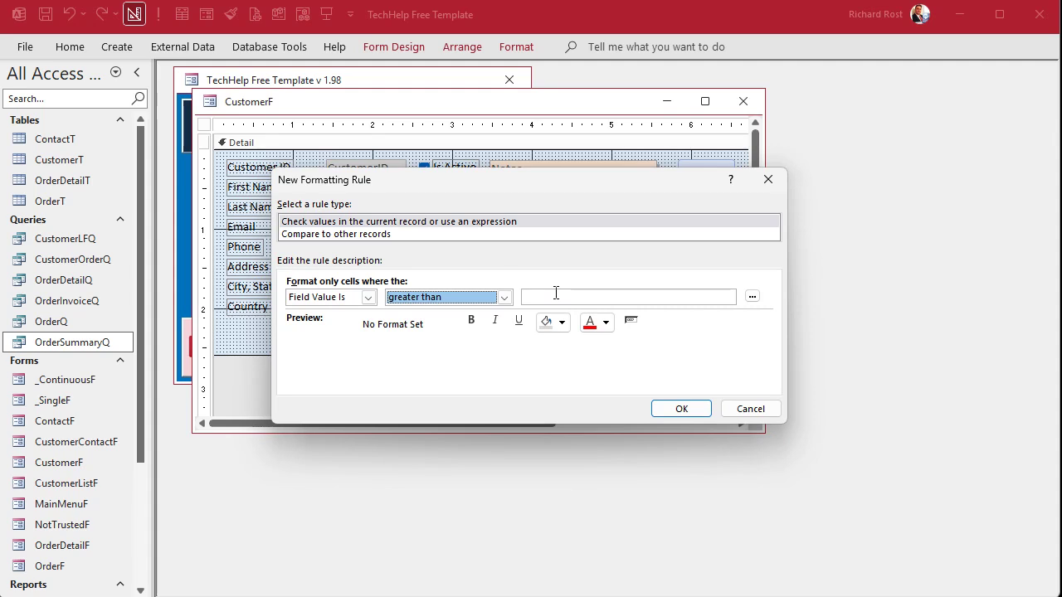
{"action": "left_click", "coordinate": [554, 296]}
{"action": "type", "text": "0"}
{"action": "left_click", "coordinate": [565, 323]}
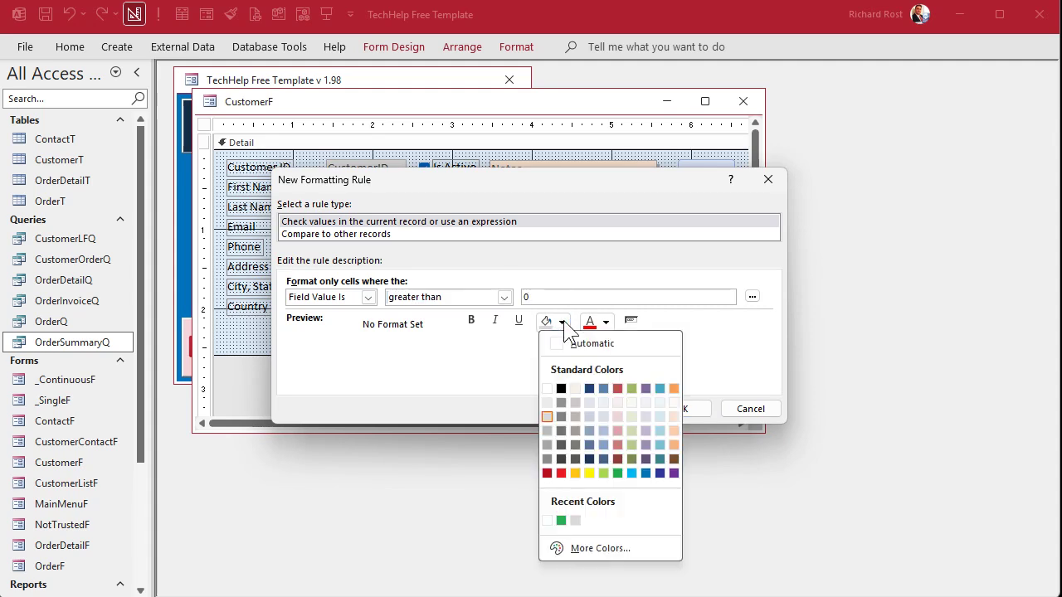
{"action": "left_click", "coordinate": [588, 473]}
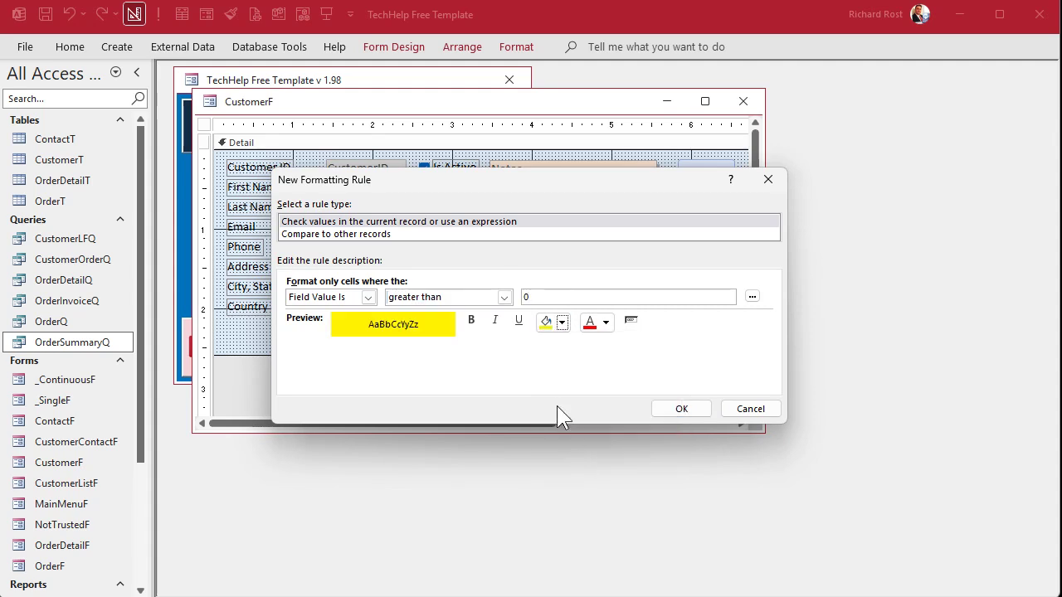
{"action": "left_click", "coordinate": [679, 408]}
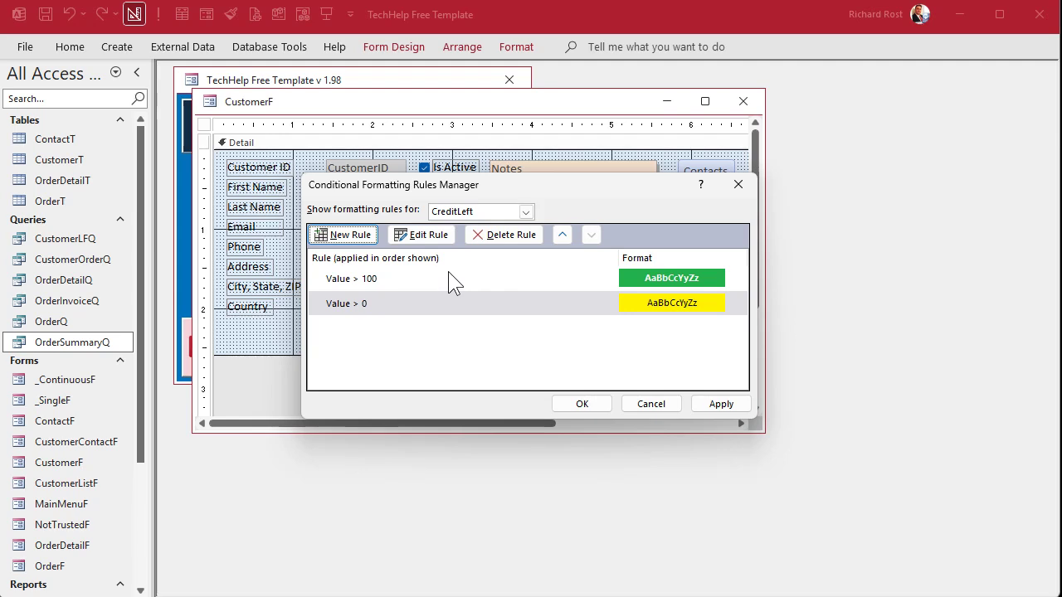
{"action": "left_click", "coordinate": [420, 280]}
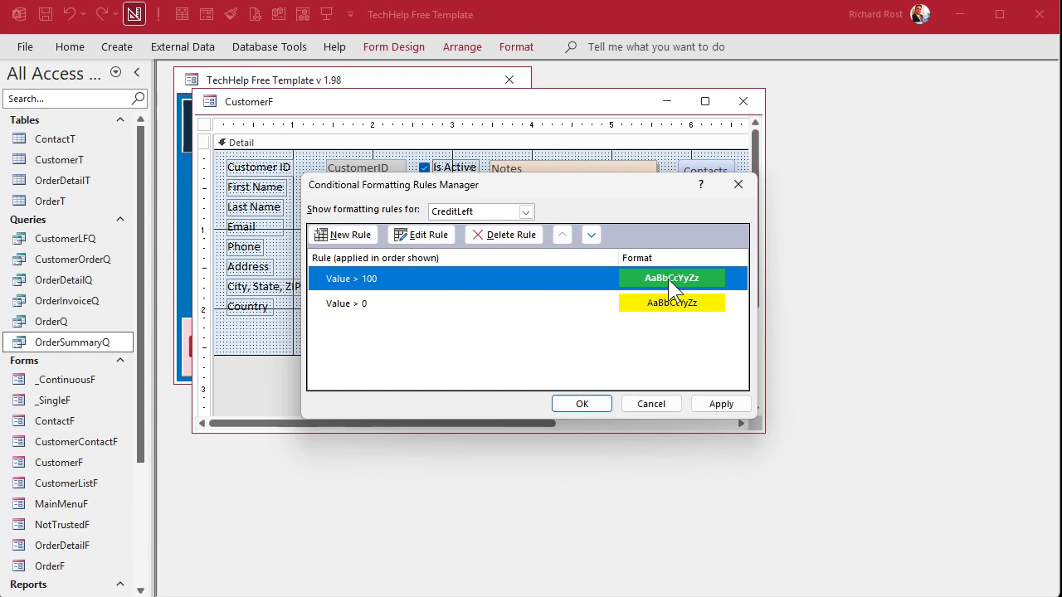
- Add a rule making values less than or equal to 0 red with white bold text, then apply all rules
{"action": "left_click", "coordinate": [352, 237]}
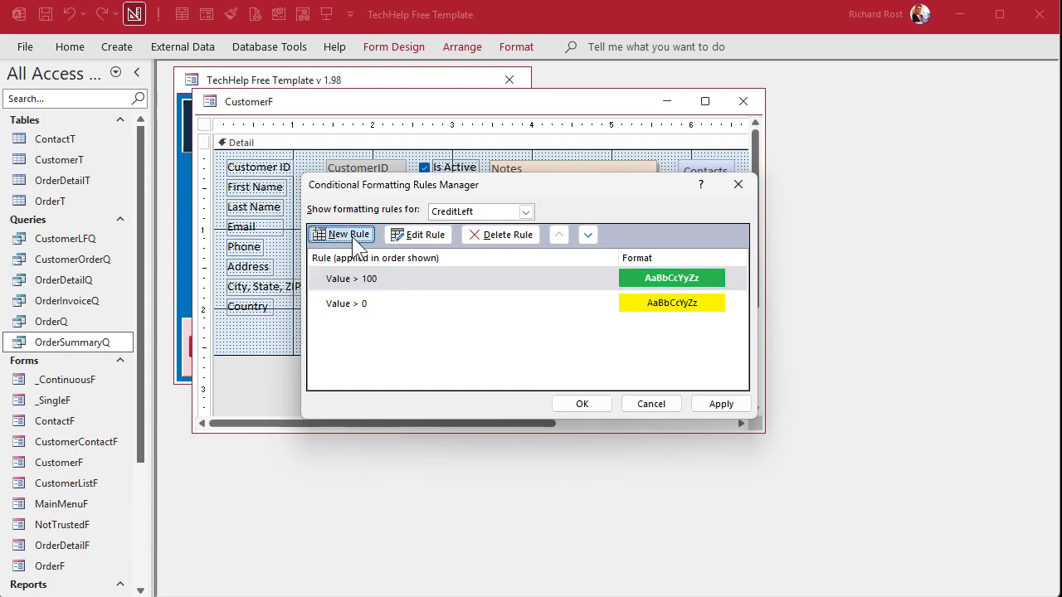
{"action": "left_click", "coordinate": [504, 297]}
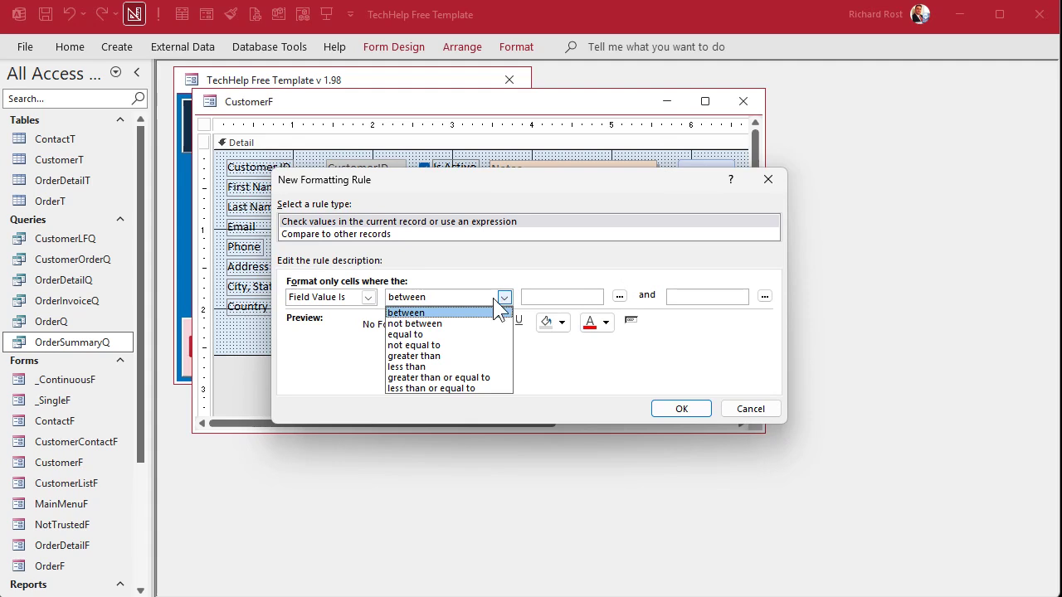
{"action": "left_click", "coordinate": [480, 387]}
{"action": "left_click", "coordinate": [550, 298]}
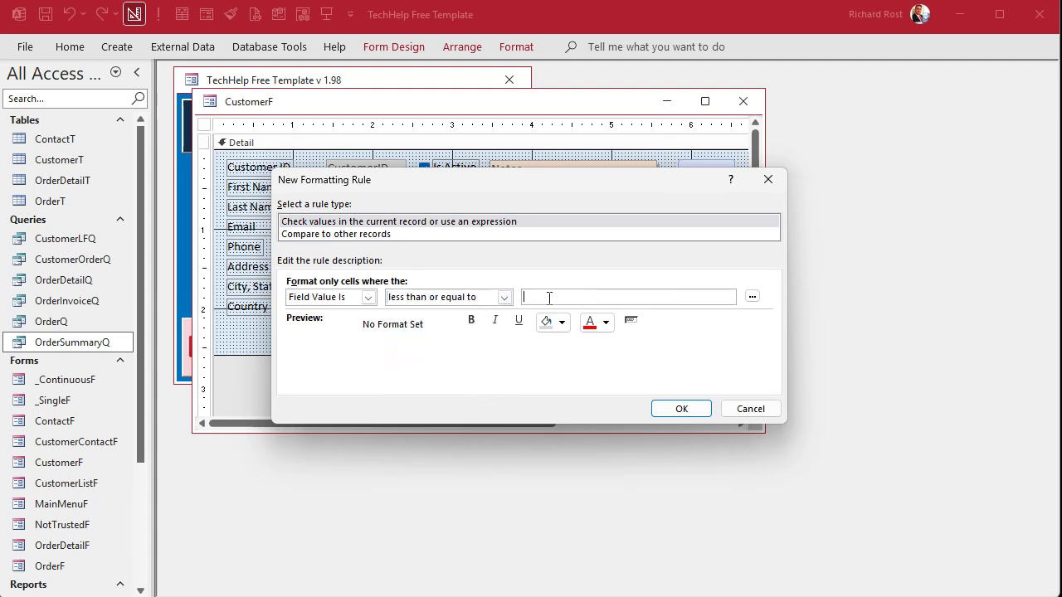
{"action": "type", "text": "0"}
{"action": "left_click", "coordinate": [562, 322]}
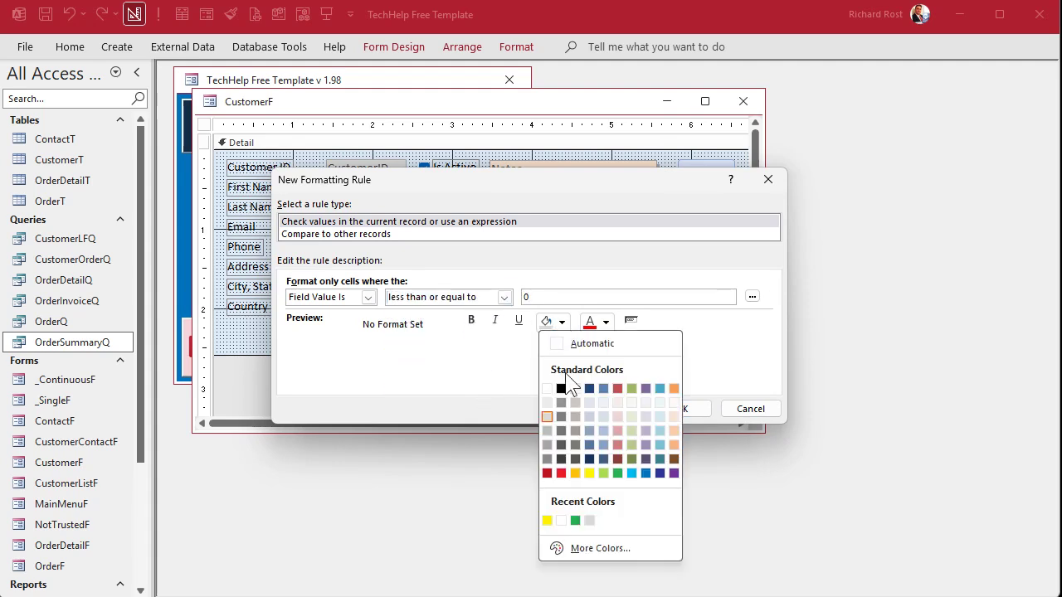
{"action": "left_click", "coordinate": [561, 473]}
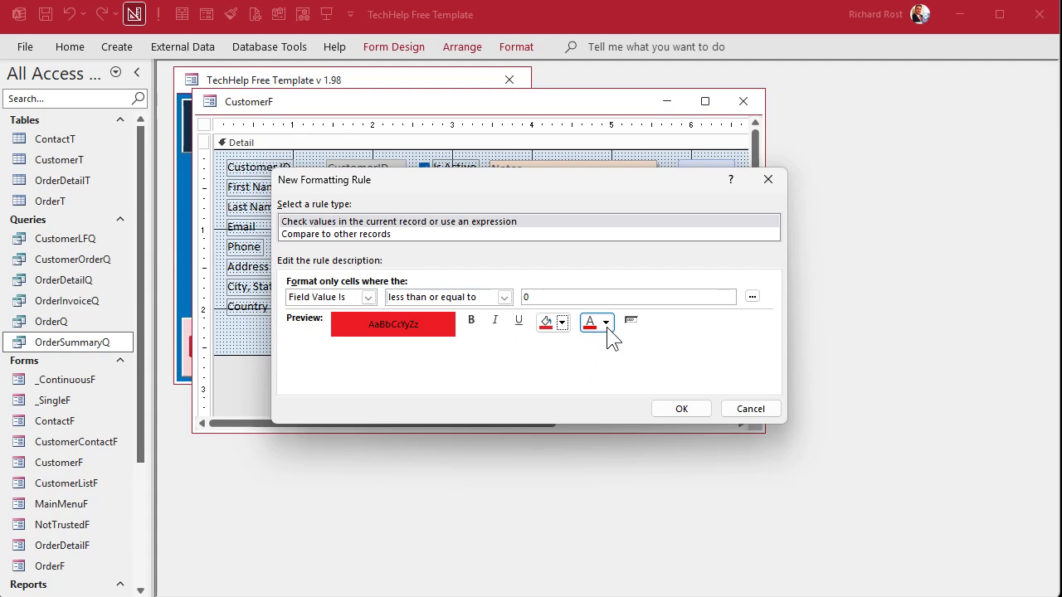
{"action": "left_click", "coordinate": [606, 322]}
{"action": "left_click", "coordinate": [590, 389]}
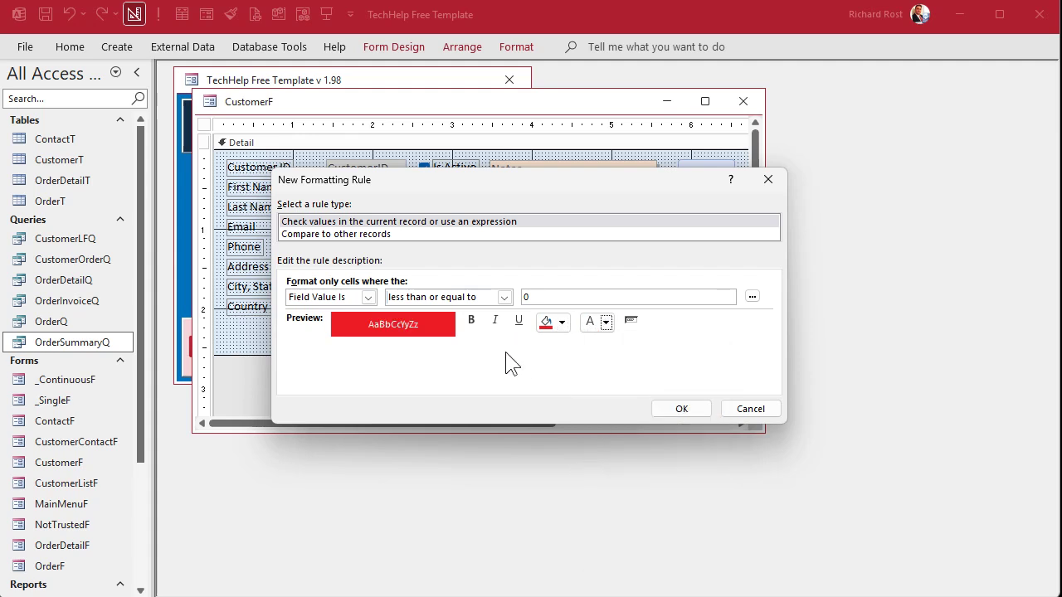
{"action": "left_click", "coordinate": [471, 321]}
{"action": "left_click", "coordinate": [680, 409]}
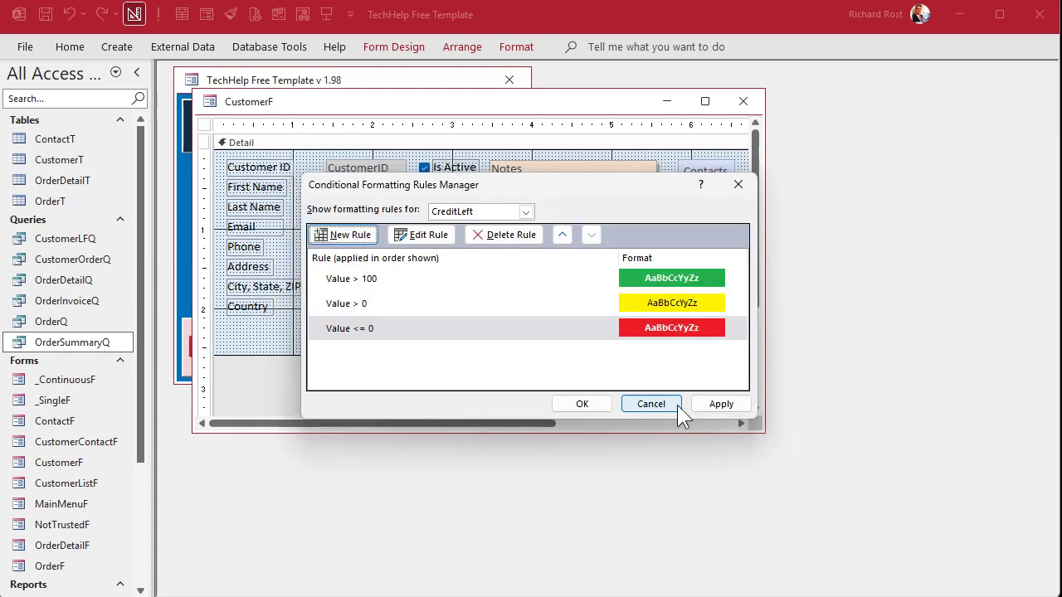
{"action": "left_click", "coordinate": [724, 404]}
{"action": "left_click", "coordinate": [595, 403]}
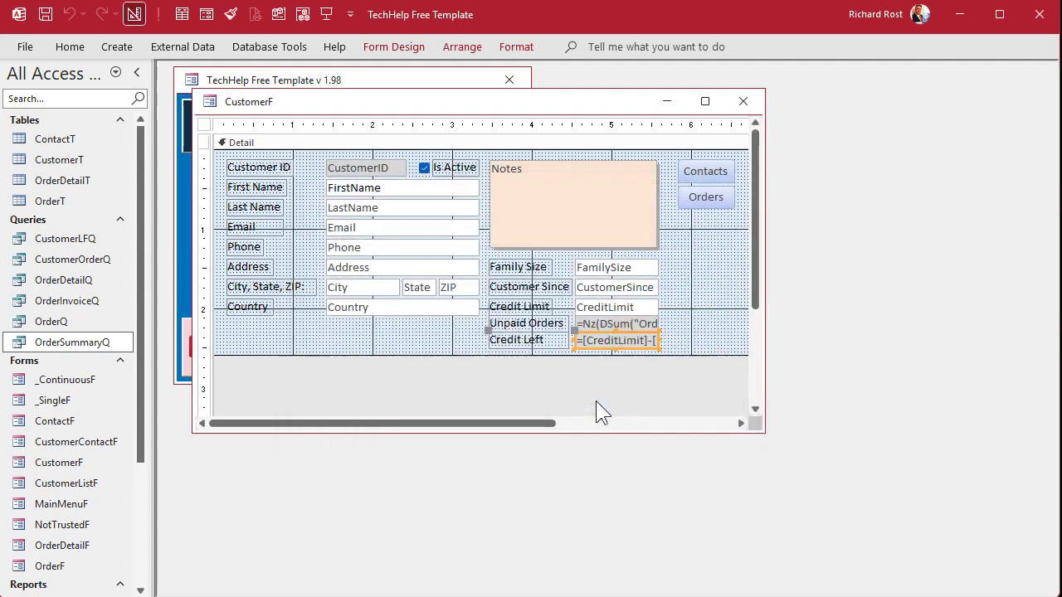
- Close the design view and open the Customers form at the third customer record
{"action": "left_click", "coordinate": [743, 101]}
{"action": "left_click", "coordinate": [268, 204]}
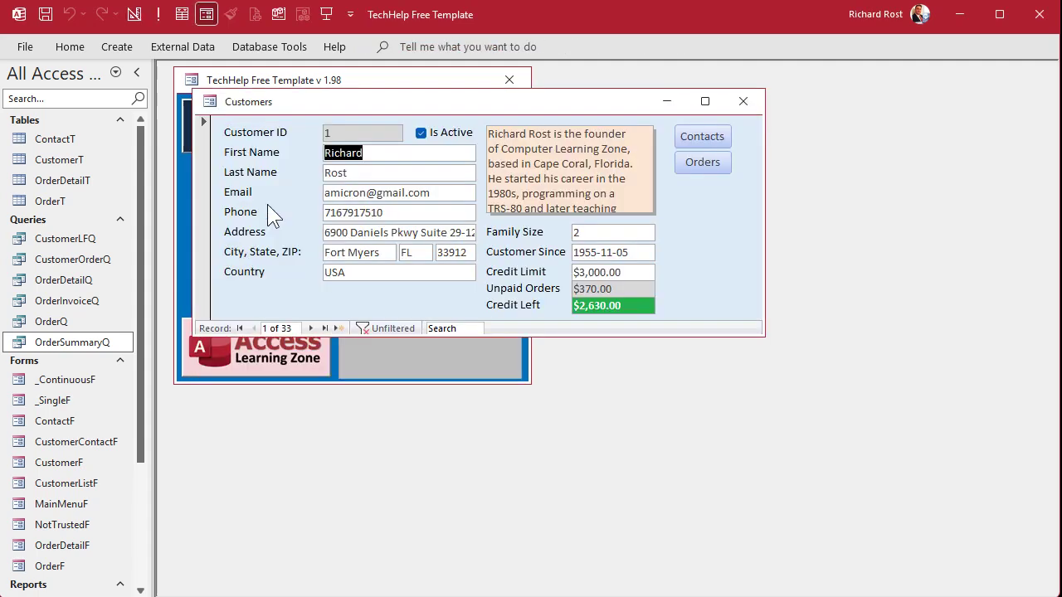
{"action": "left_click", "coordinate": [310, 328]}
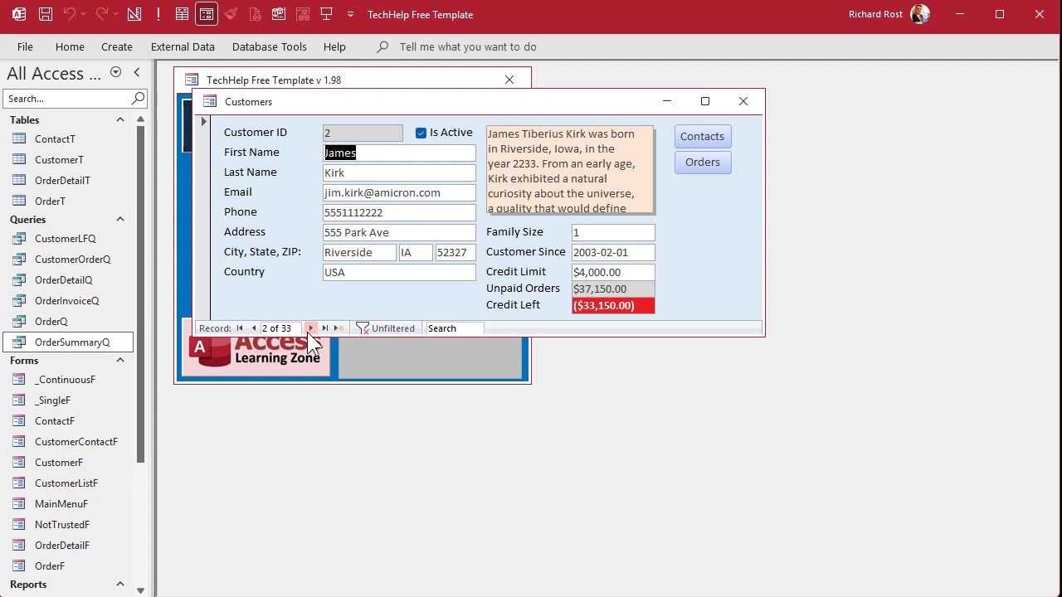
{"action": "left_click", "coordinate": [309, 330]}
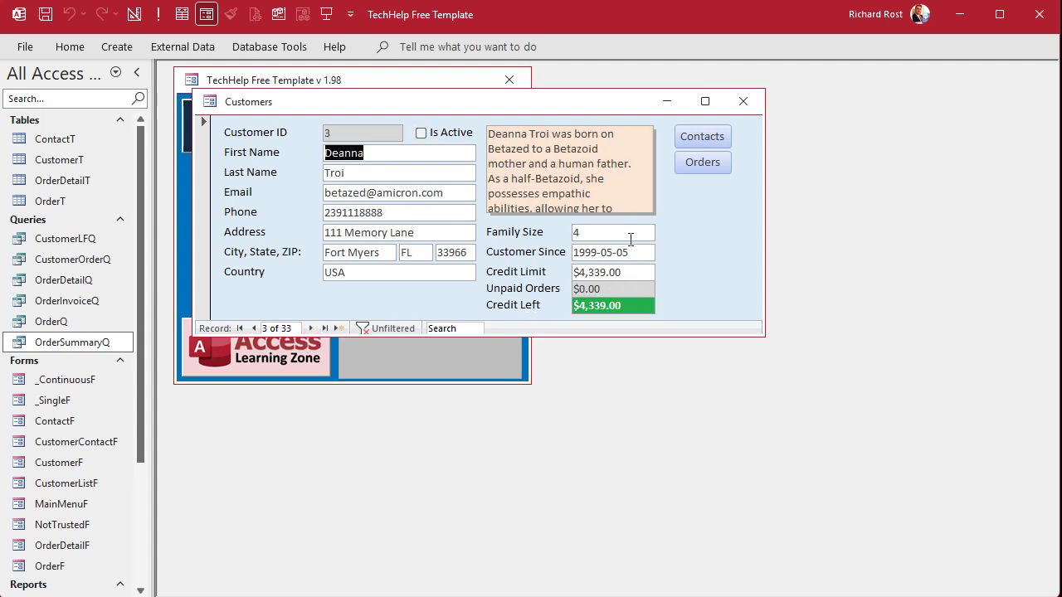
- Change the third customer's Credit Limit to 5000
{"action": "left_click_drag", "start_coordinate": [630, 276], "coordinate": [579, 272]}
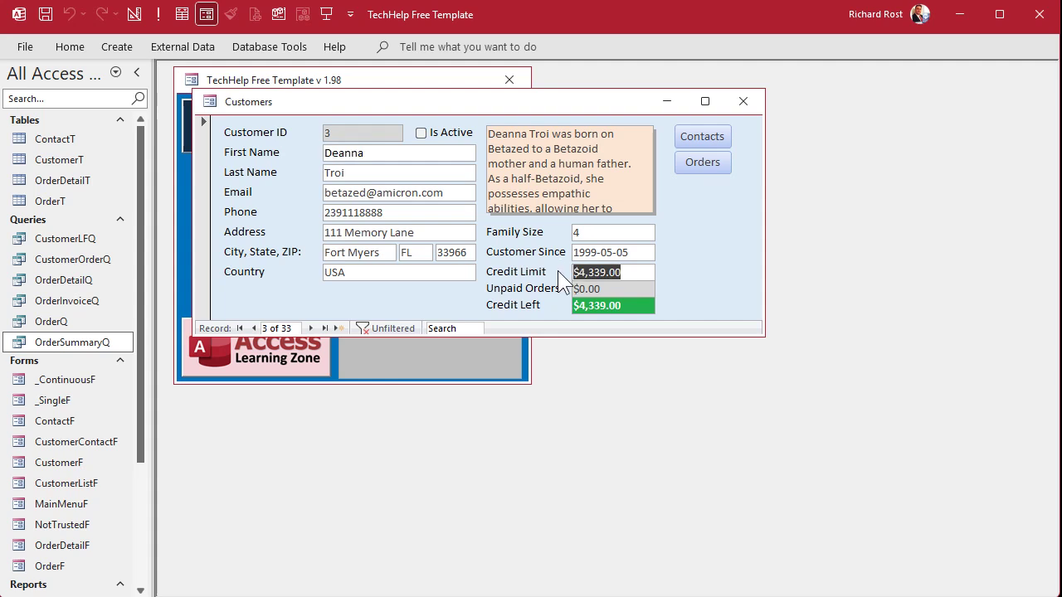
{"action": "type", "text": "5000"}
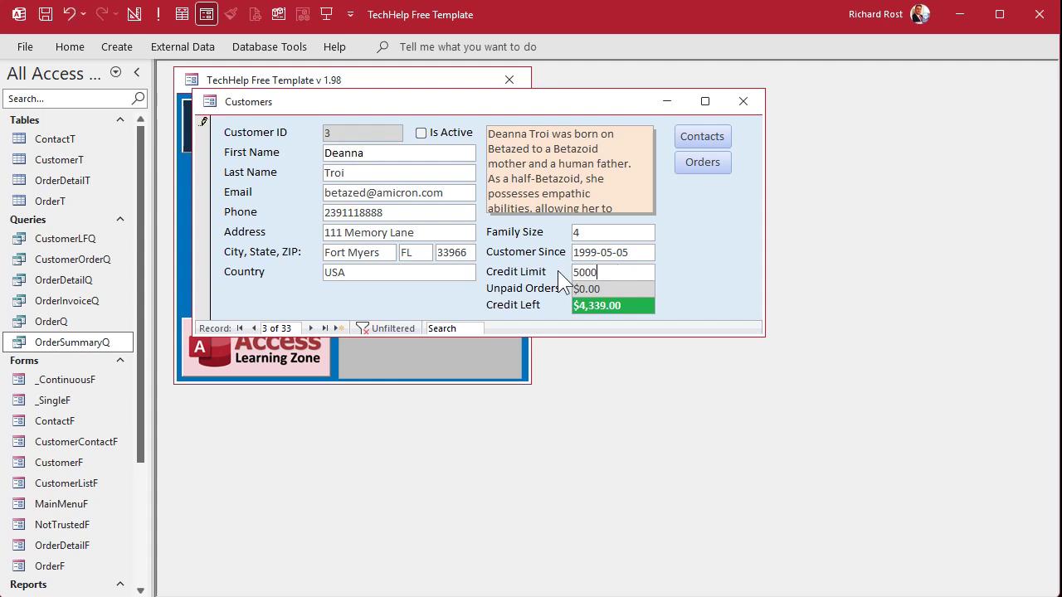
{"action": "key", "text": "Tab"}
- Add a today-dated order 'Stuff' with a product line 'thing' priced at 4999
{"action": "left_click", "coordinate": [711, 163]}
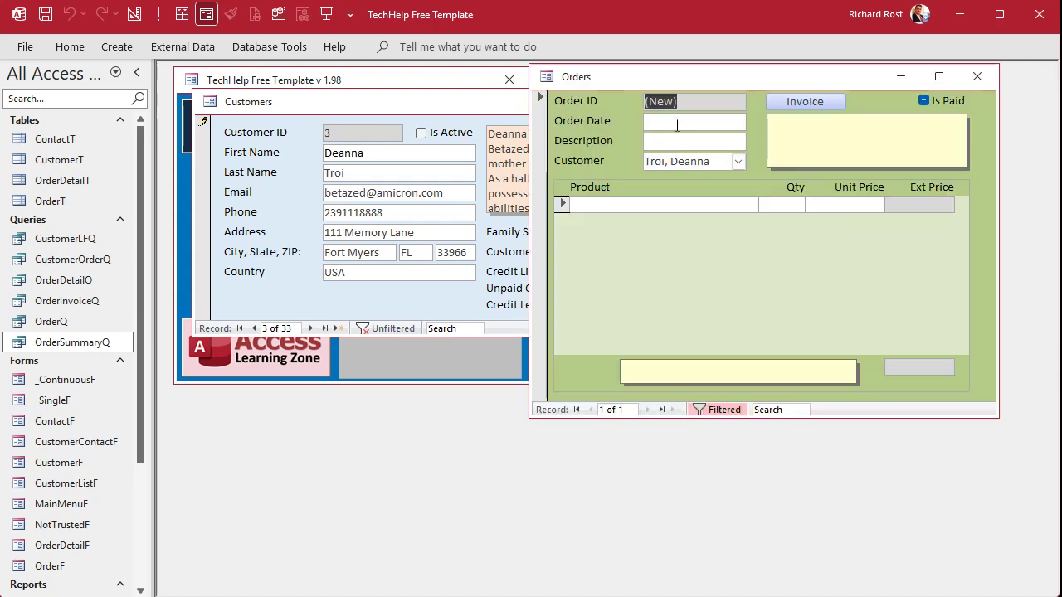
{"action": "key", "text": "ctrl+semicolon"}
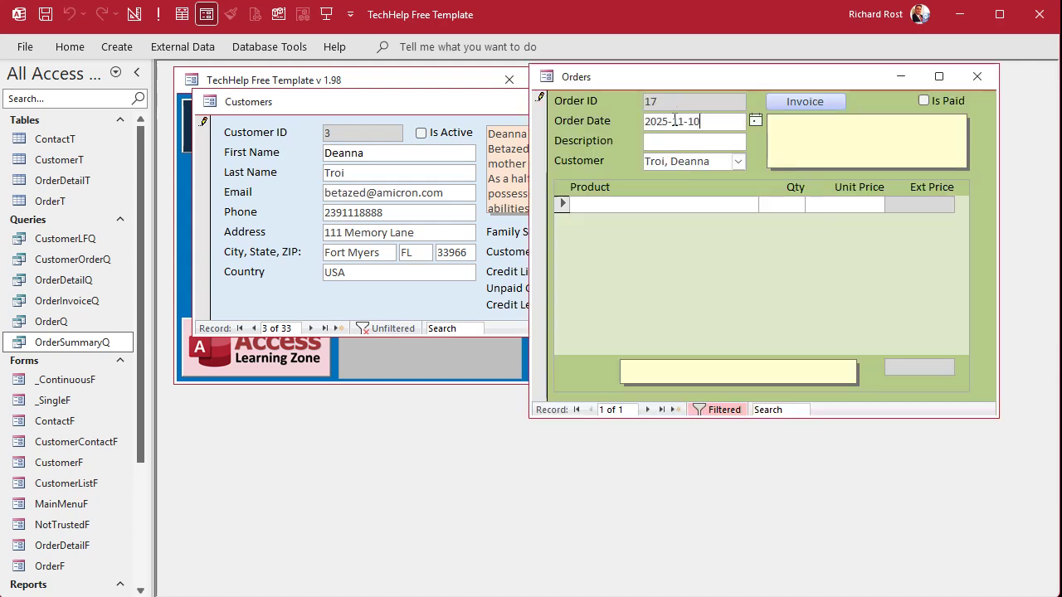
{"action": "key", "text": "Tab"}
{"action": "type", "text": "Stuff"}
{"action": "key", "text": "Tab"}
{"action": "left_click", "coordinate": [696, 206]}
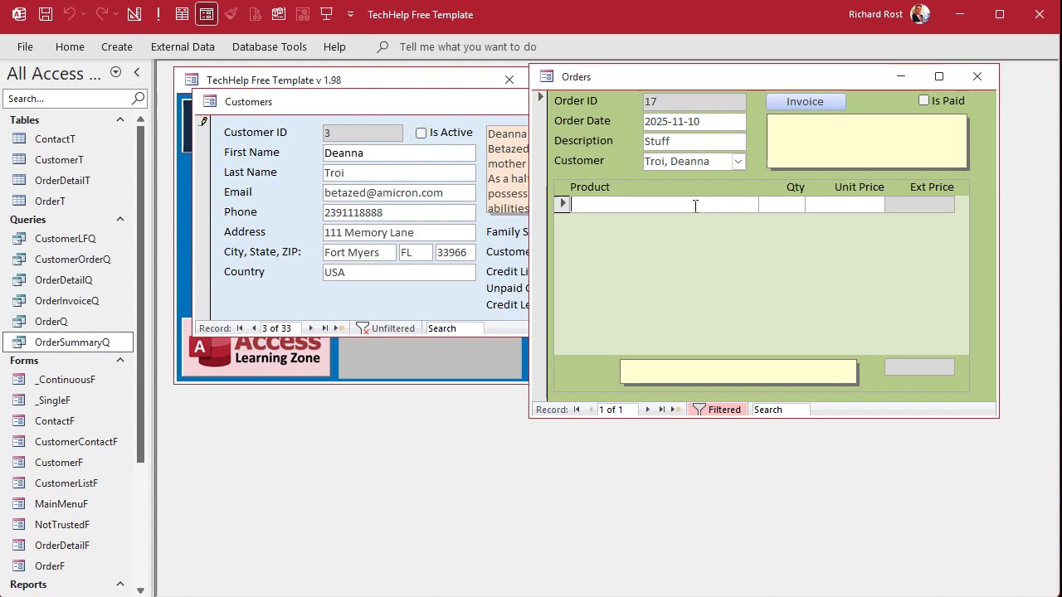
{"action": "type", "text": "thing"}
{"action": "key", "text": "Tab"}
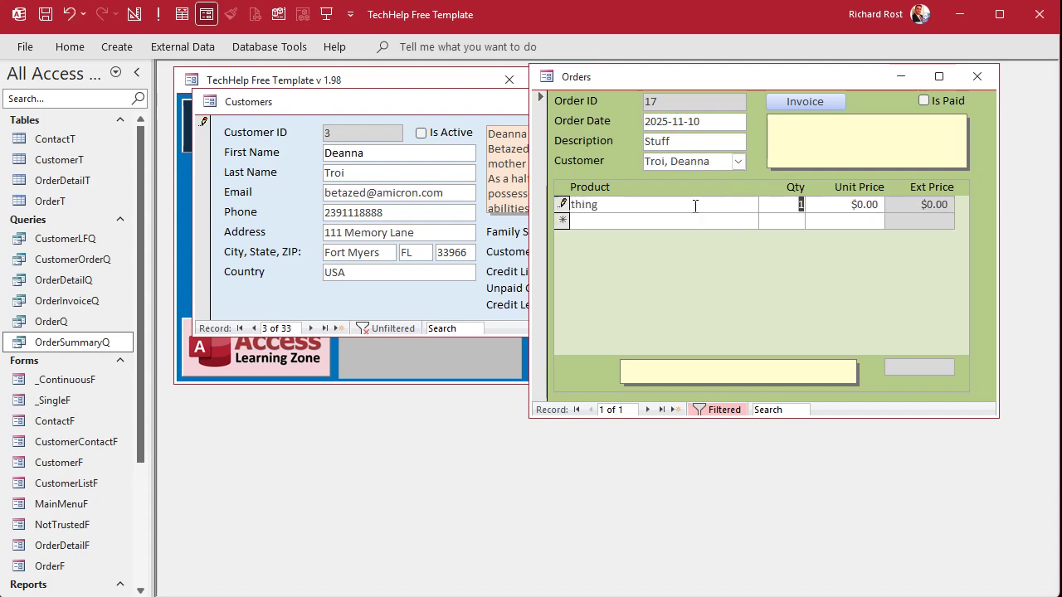
{"action": "key", "text": "Tab"}
{"action": "type", "text": "4999"}
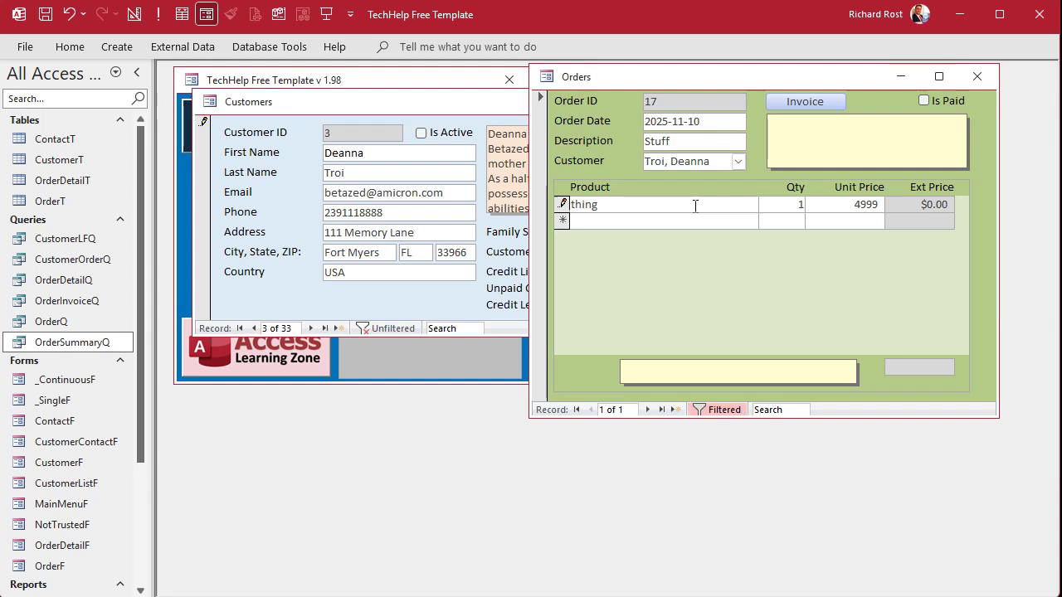
{"action": "key", "text": "Tab"}
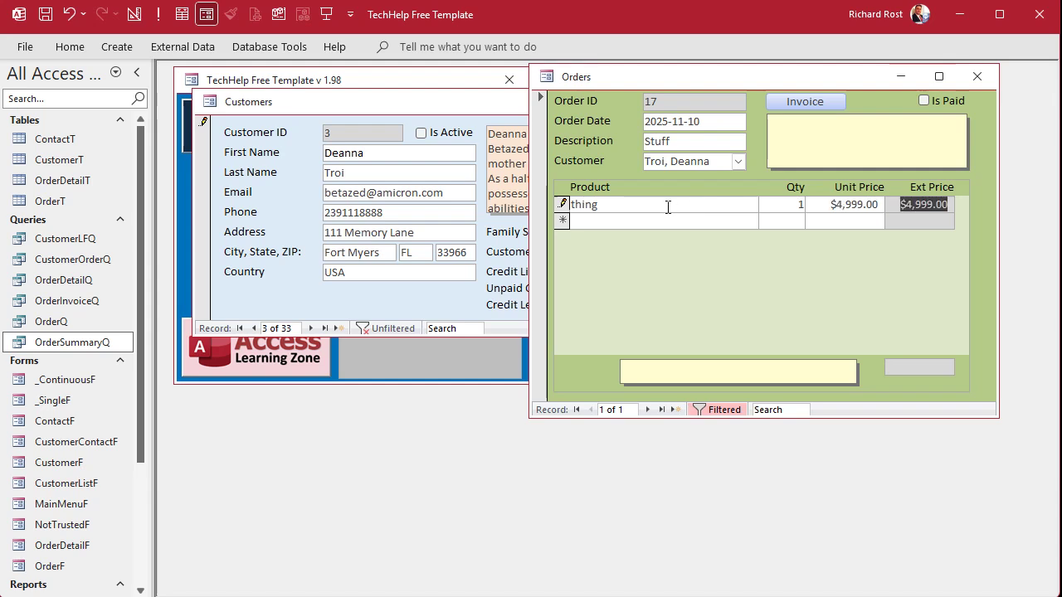
{"action": "key", "text": "Tab"}
{"action": "left_click", "coordinate": [976, 77]}
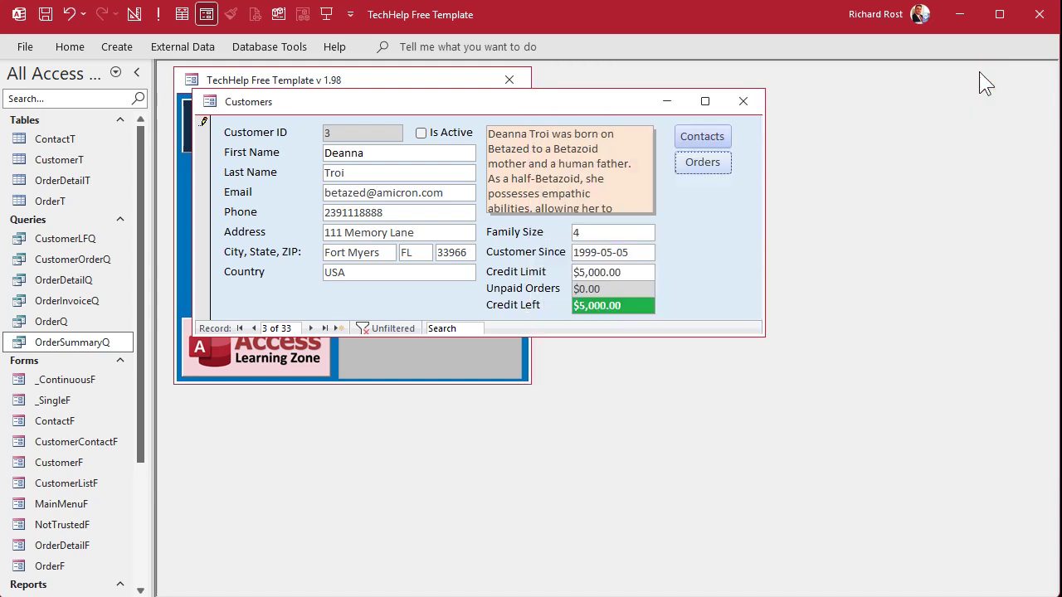
- Refresh the customer record so Credit Left recalculates to a yellow $1.00
{"action": "left_click", "coordinate": [71, 50]}
{"action": "left_click", "coordinate": [447, 78]}
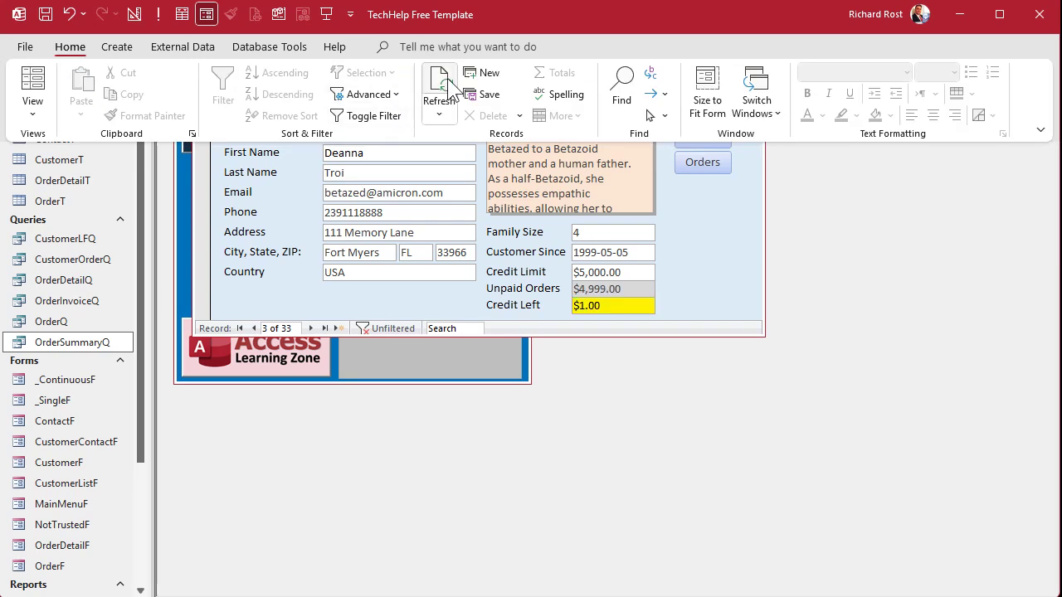
{"action": "left_click", "coordinate": [704, 222]}
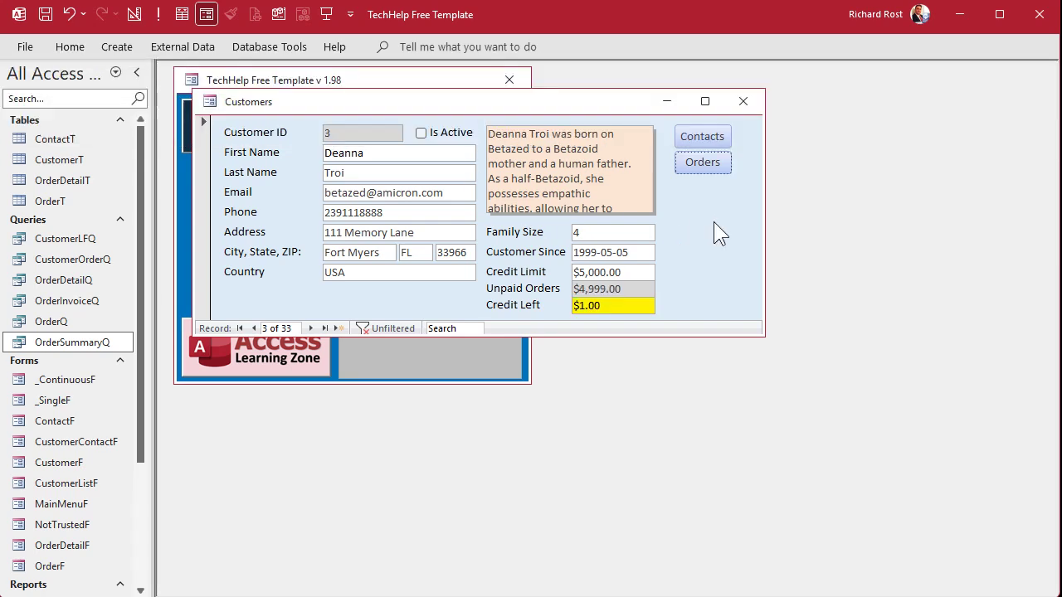
- Close the Customers form to return to the TechHelp Main Menu
{"action": "left_click", "coordinate": [743, 101]}
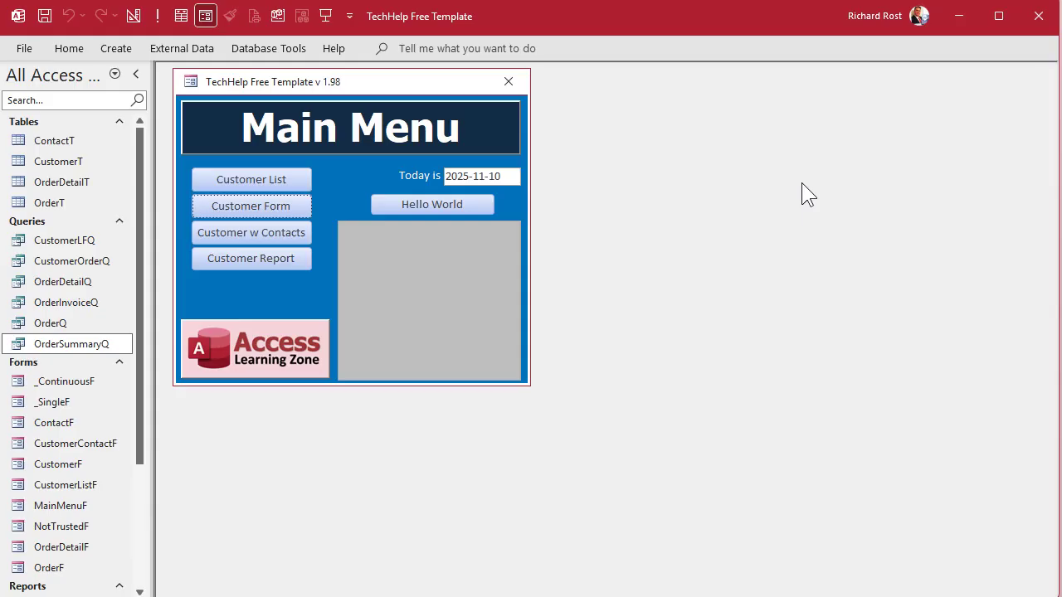
- Tick Is Paid on the first customer's $370.00 Computer Upgrade order, then reopen its Orders form
{"action": "left_click", "coordinate": [282, 203]}
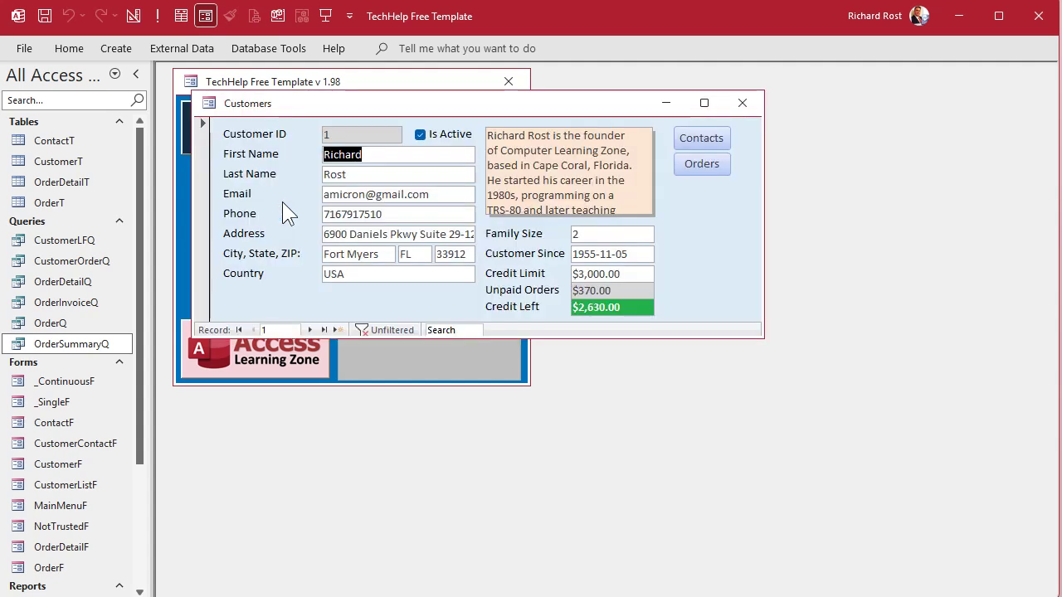
{"action": "left_click", "coordinate": [702, 164]}
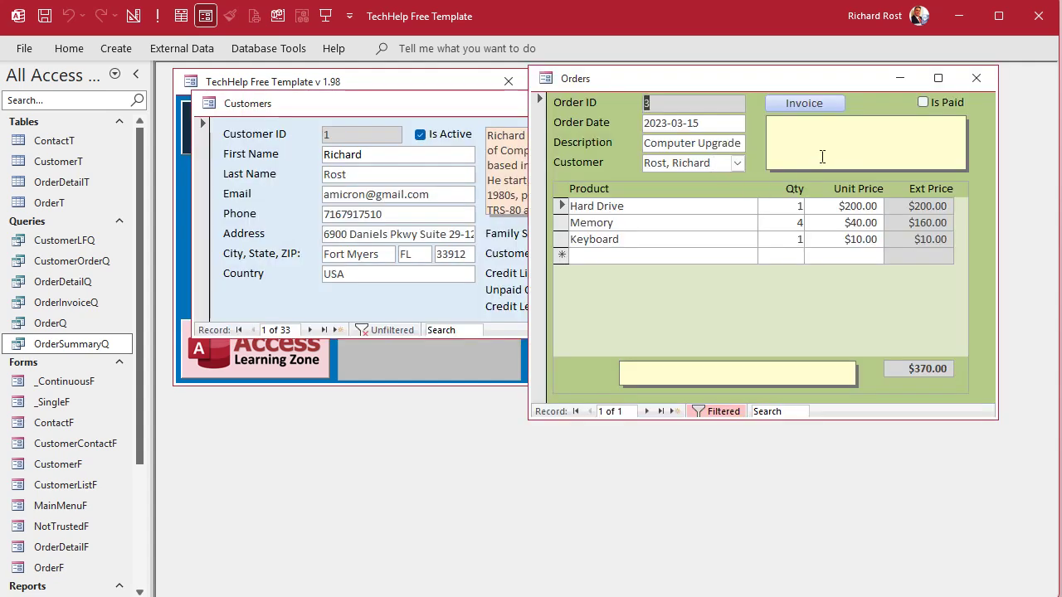
{"action": "left_click", "coordinate": [943, 108]}
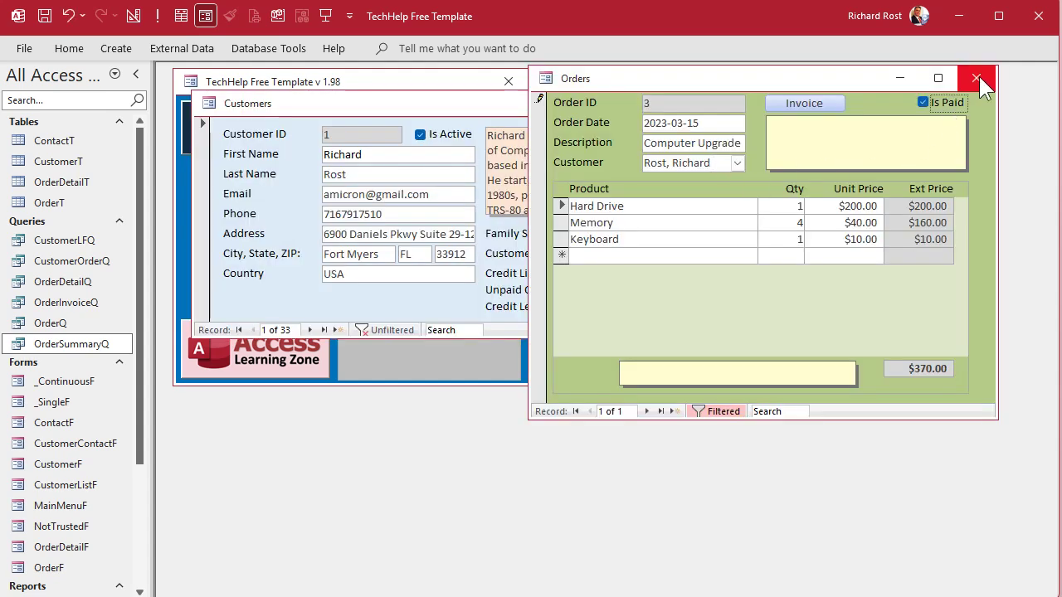
{"action": "left_click", "coordinate": [976, 79]}
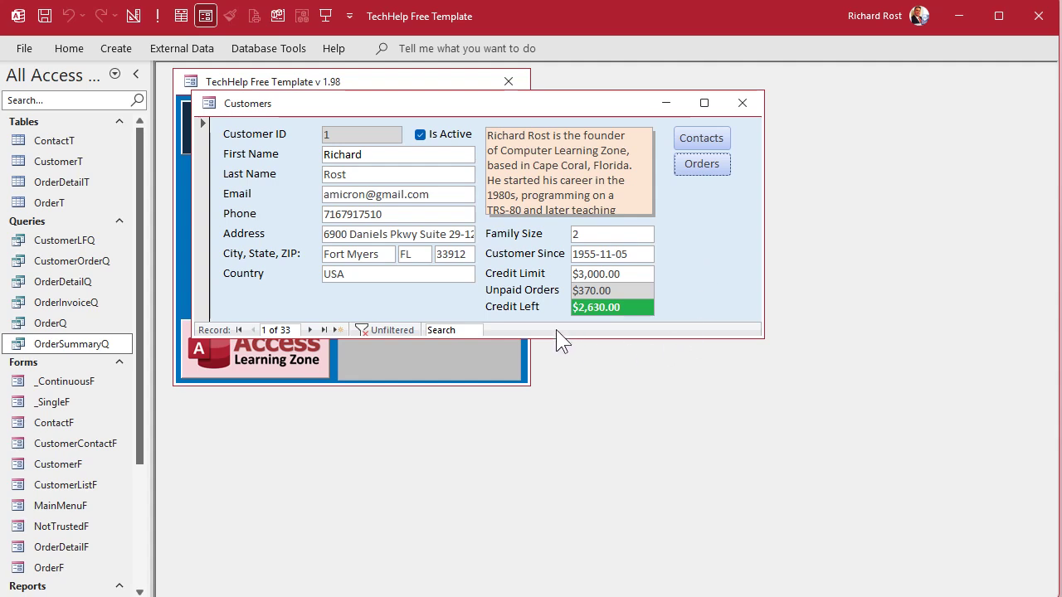
{"action": "left_click", "coordinate": [710, 168]}
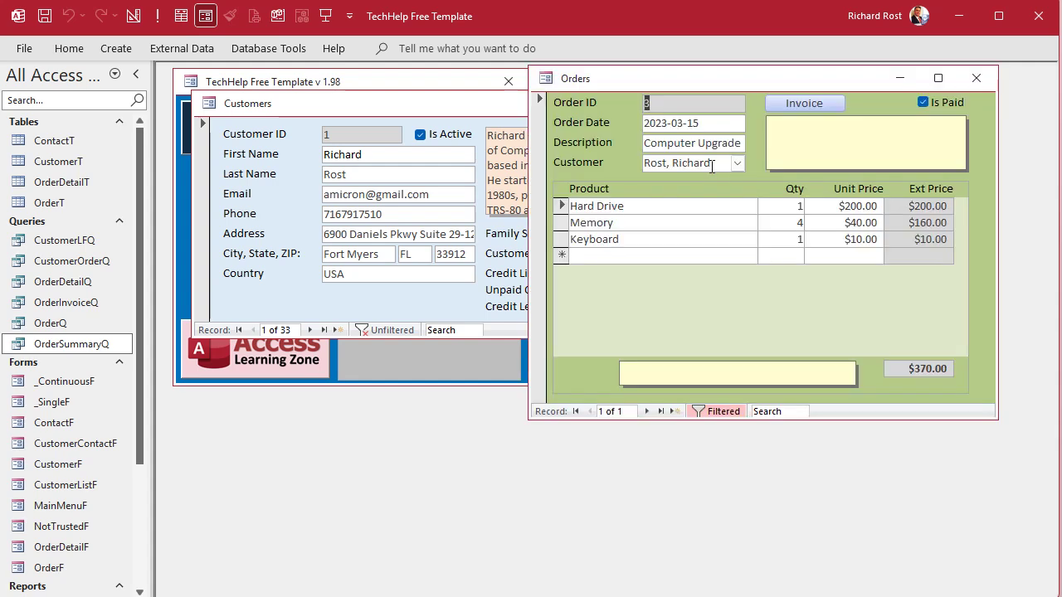